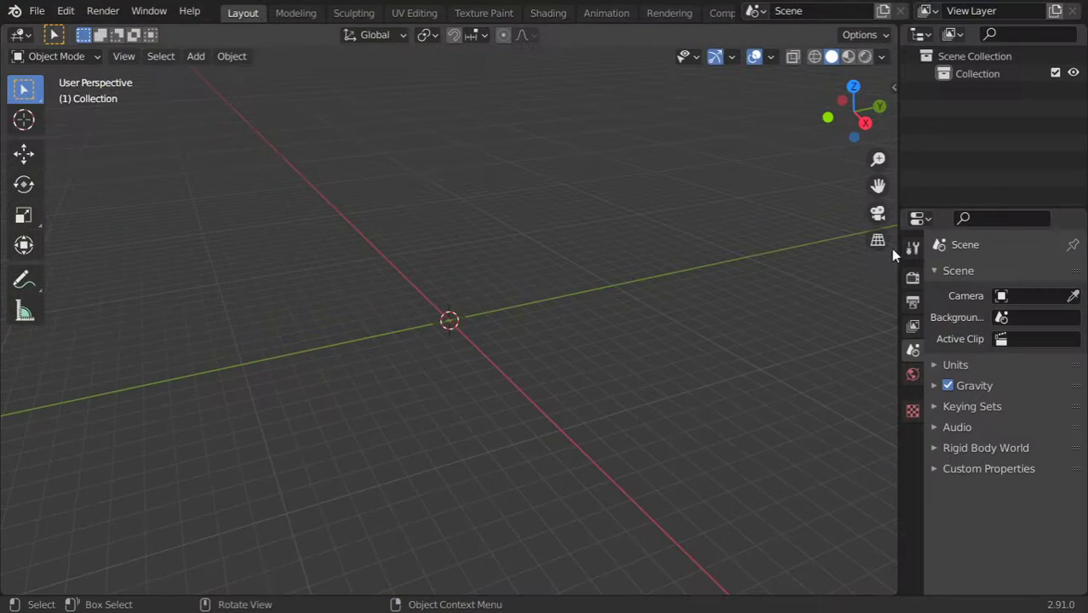
Step: Add a plane and scale it up twice into a large floor
{"action": "left_click", "coordinate": [912, 247]}
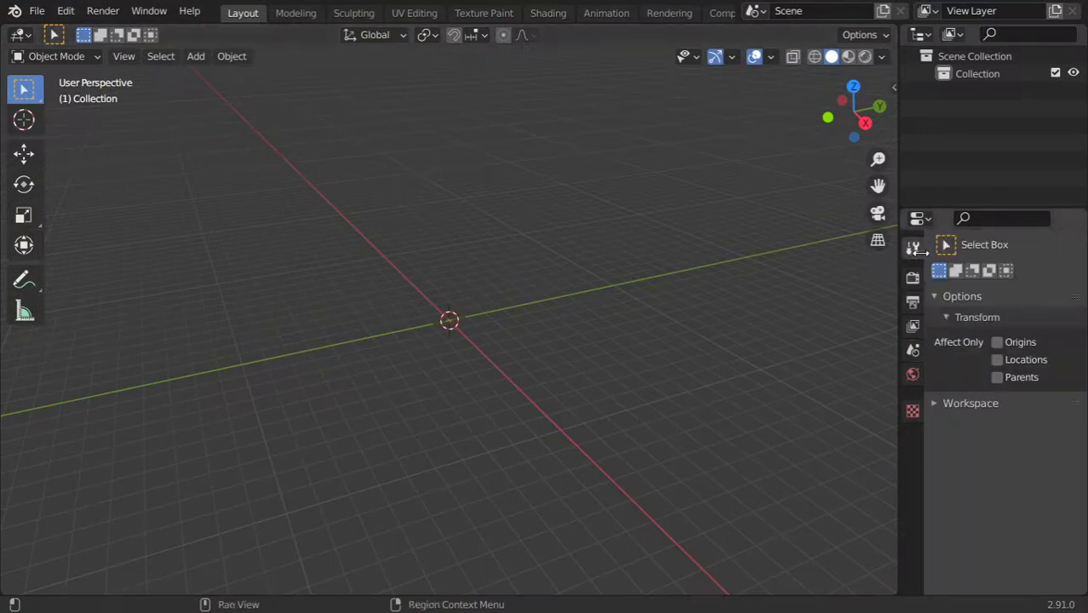
{"action": "key", "text": "shift+a"}
{"action": "mouse_move", "coordinate": [414, 261]}
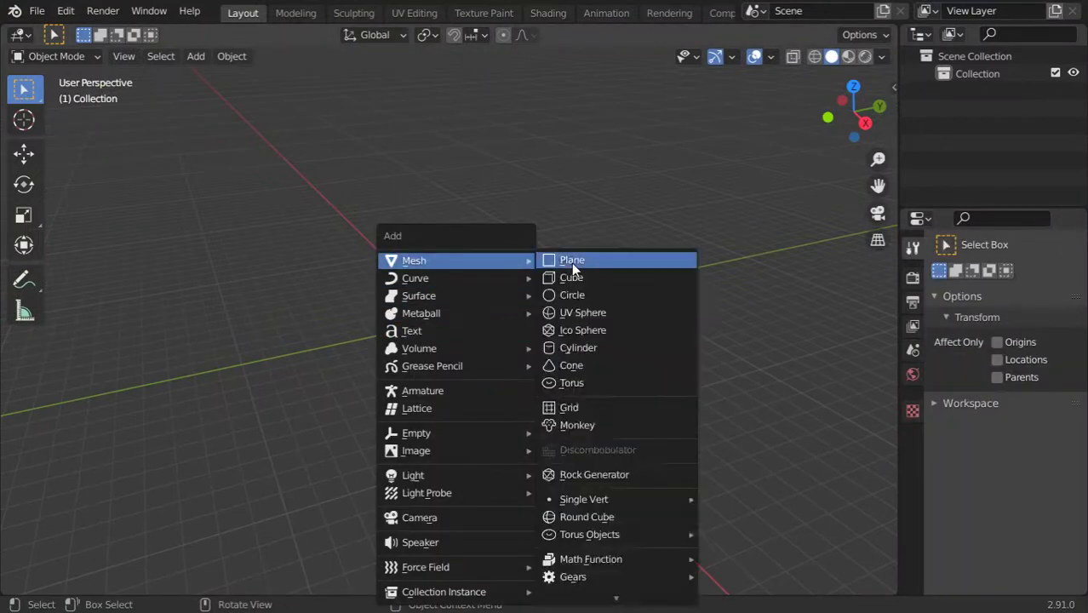
{"action": "left_click", "coordinate": [571, 264]}
{"action": "key", "text": "s"}
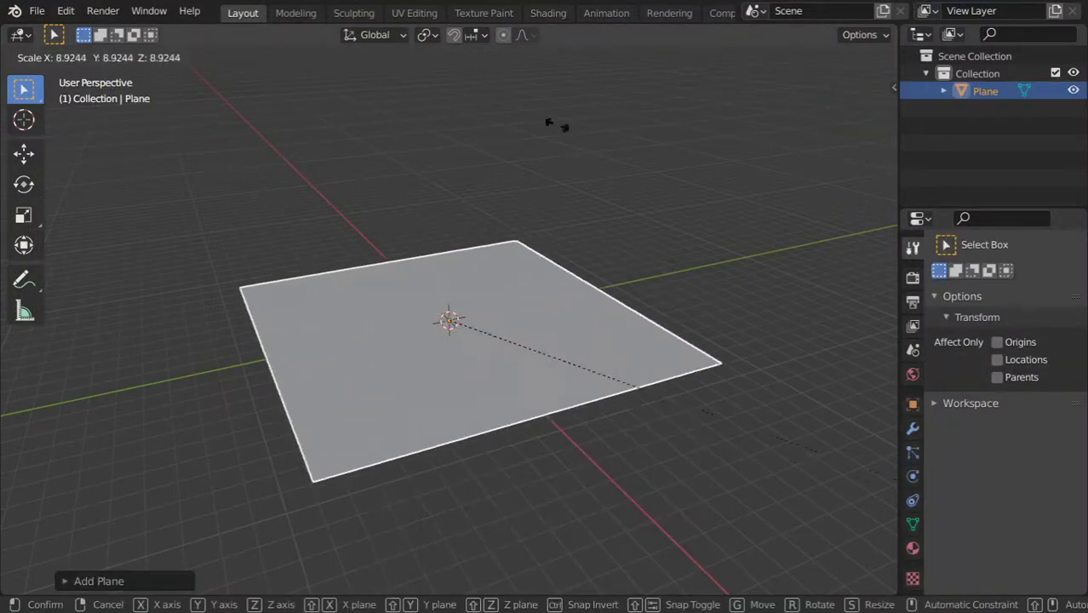
{"action": "left_click", "coordinate": [558, 145]}
{"action": "key", "text": "s"}
{"action": "left_click", "coordinate": [781, 308]}
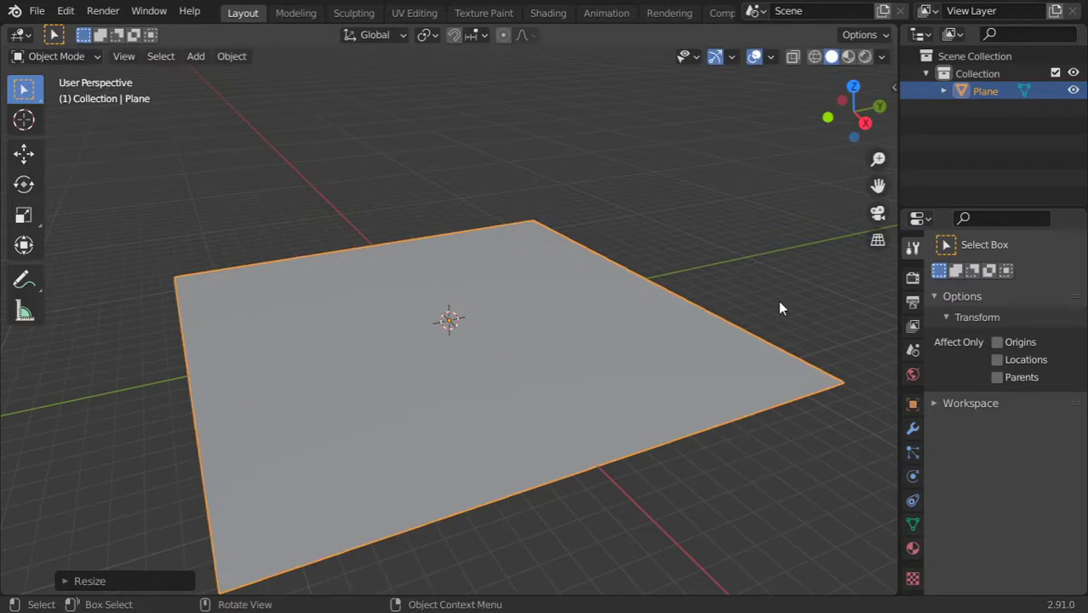
{"action": "left_click", "coordinate": [912, 277]}
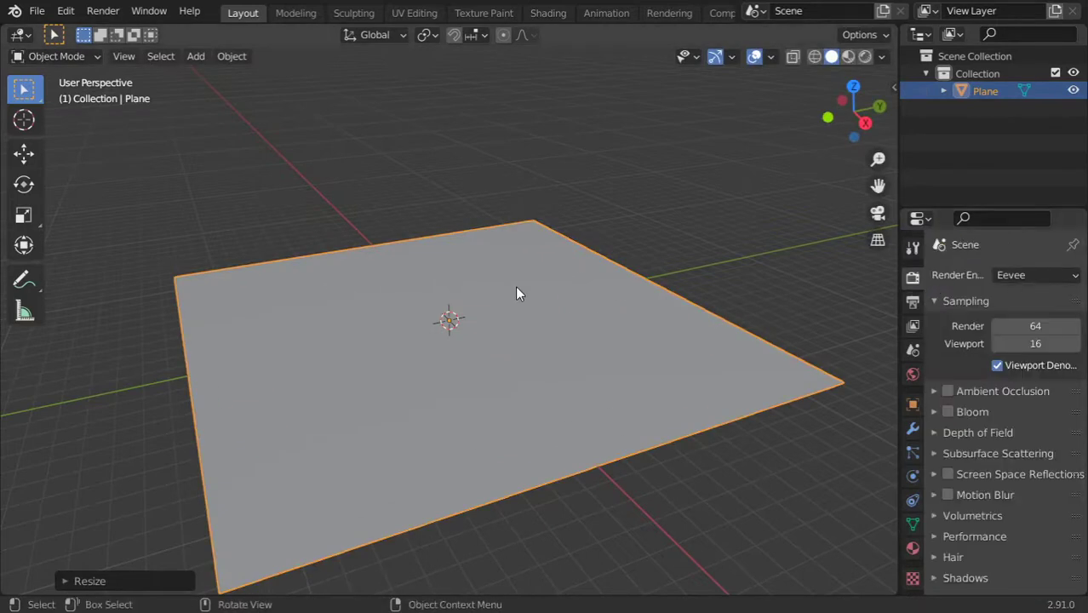
Step: In Edit Mode, extrude the two back edges upward into walls
{"action": "key", "text": "Tab"}
{"action": "key", "text": "b"}
{"action": "middle_click_drag", "start_coordinate": [572, 317], "coordinate": [199, 121]}
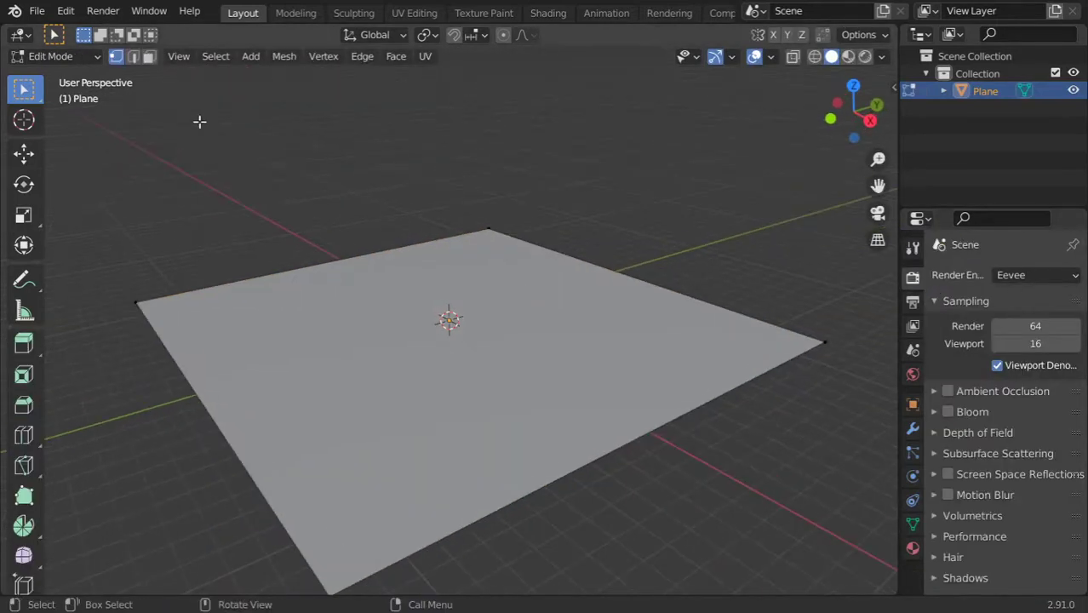
{"action": "left_click", "coordinate": [670, 290]}
{"action": "left_click", "coordinate": [397, 260], "text": "shift"}
{"action": "scroll", "coordinate": [432, 313], "scroll_direction": "down", "scroll_amount": 2}
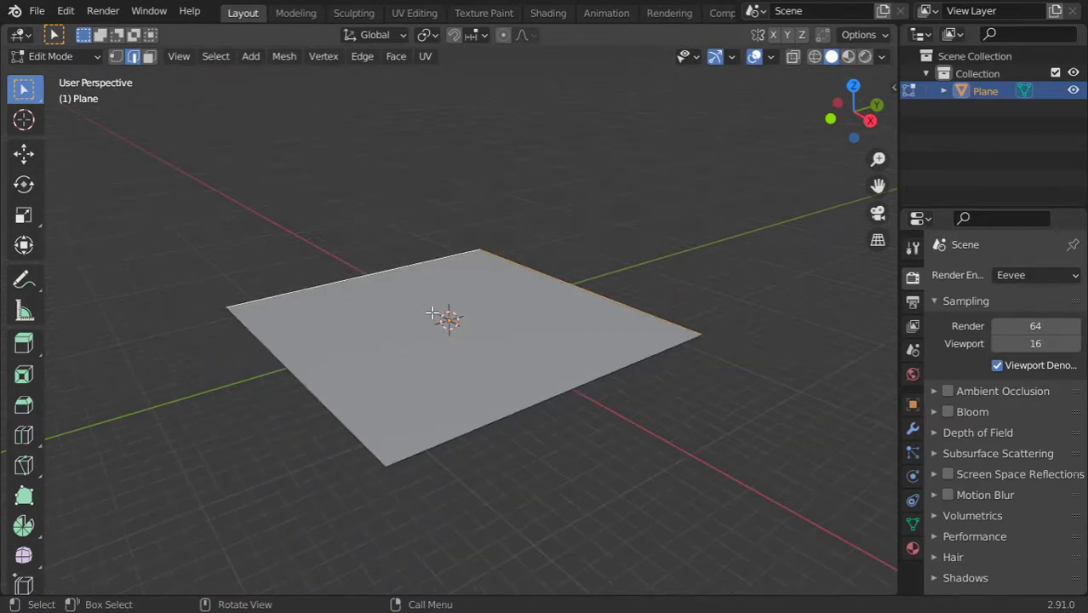
{"action": "key", "text": "e"}
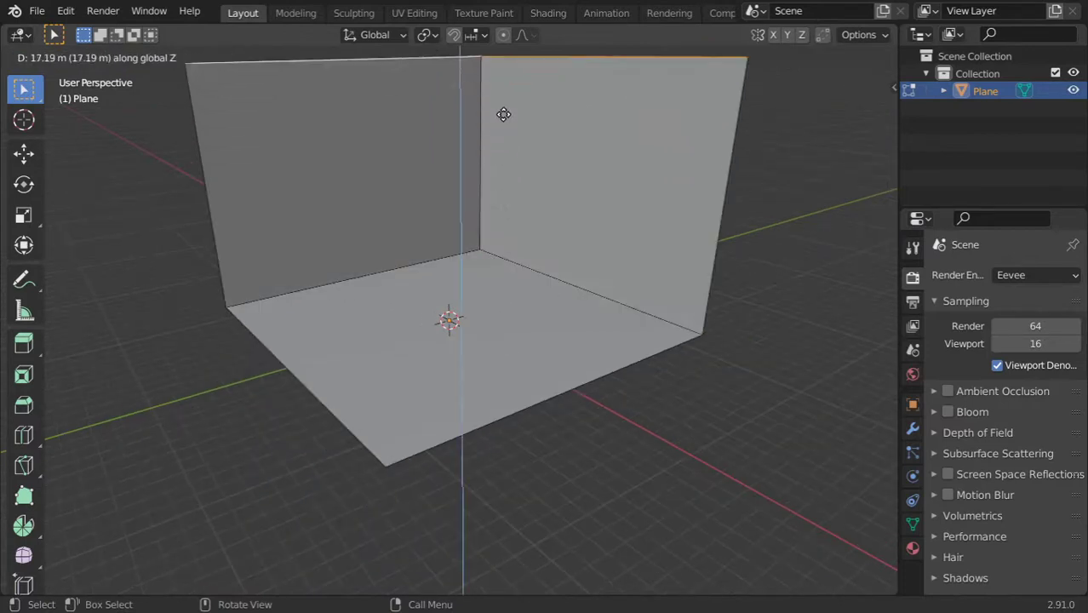
{"action": "left_click", "coordinate": [502, 106]}
{"action": "key", "text": "Tab"}
{"action": "key", "text": "shift+a"}
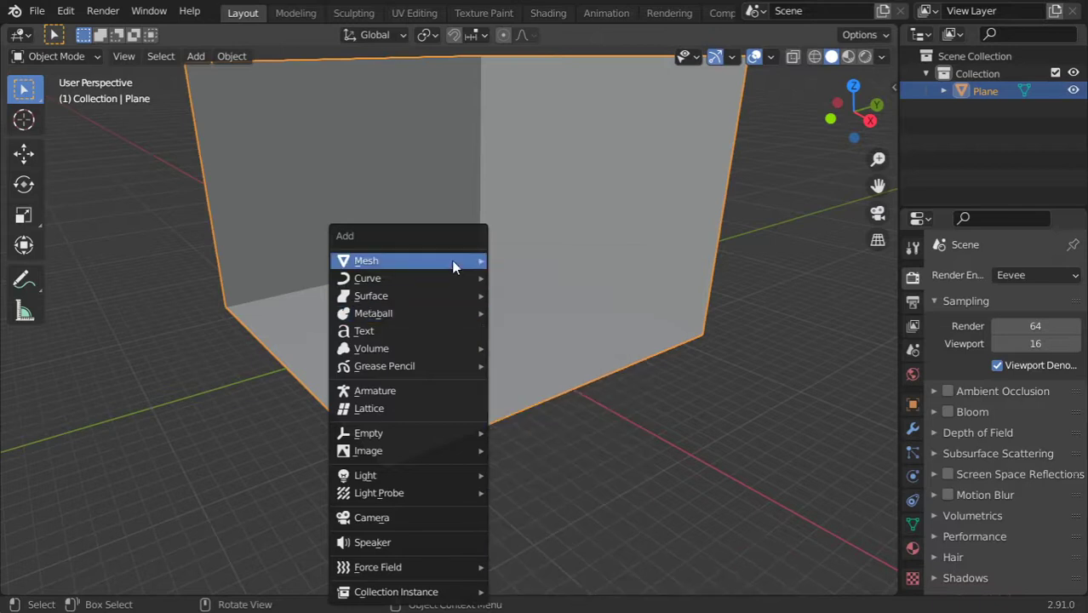
Step: Add a Suzanne monkey head, view it from the right, and give it a Subdivision modifier
{"action": "left_click", "coordinate": [552, 424]}
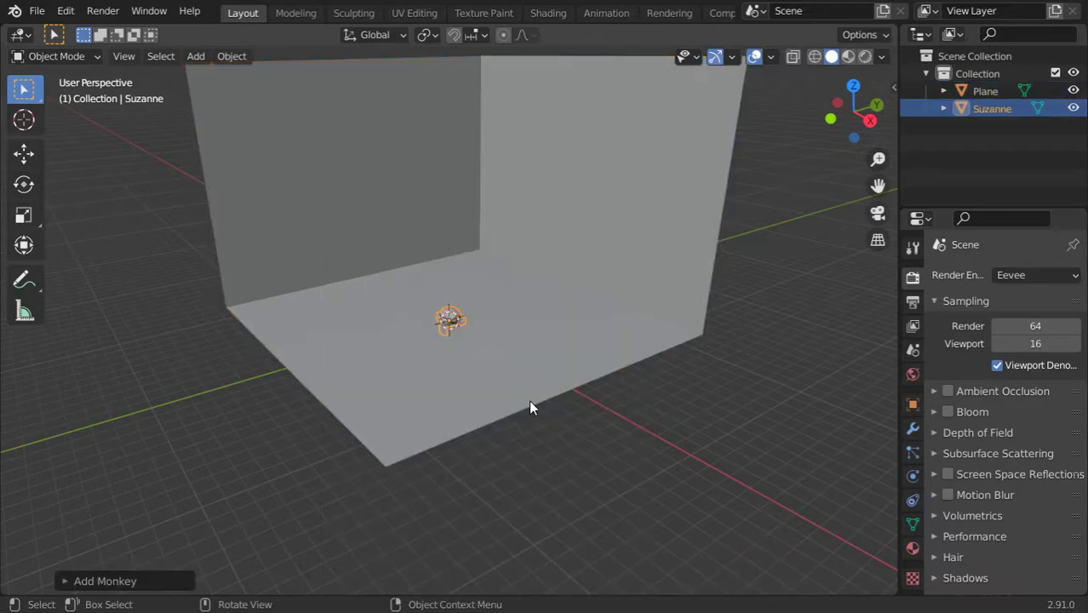
{"action": "key", "text": "KP_3"}
{"action": "scroll", "coordinate": [510, 367], "scroll_direction": "up", "scroll_amount": 4}
{"action": "scroll", "coordinate": [499, 336], "scroll_direction": "up", "scroll_amount": 4}
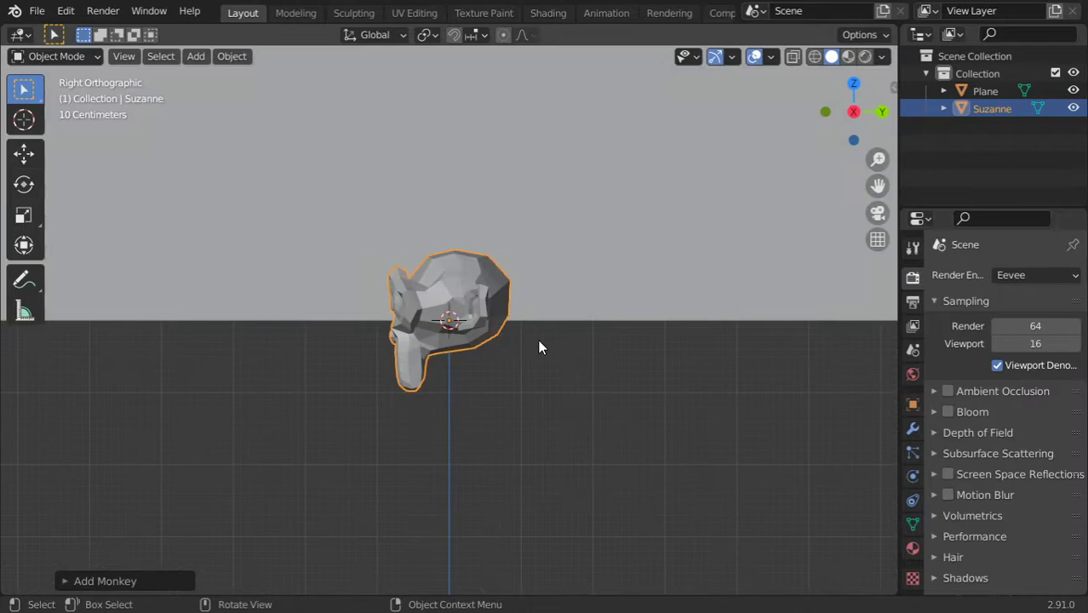
{"action": "key", "text": "ctrl+2"}
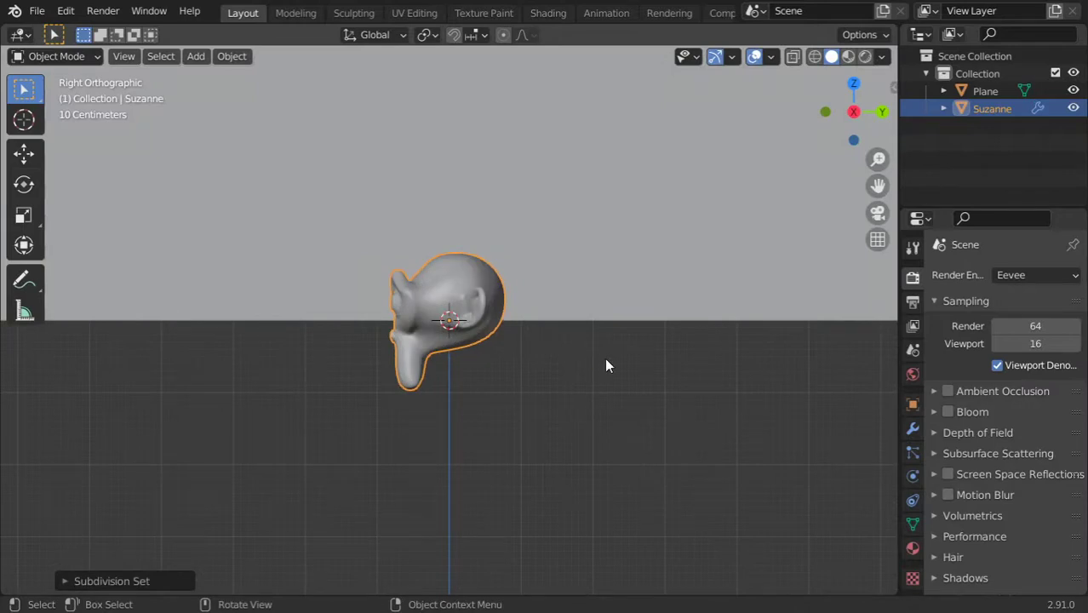
Step: Tilt Suzanne, raise it along Z, enlarge it, and lower it to rest on the floor
{"action": "key", "text": "r"}
{"action": "left_click", "coordinate": [510, 382]}
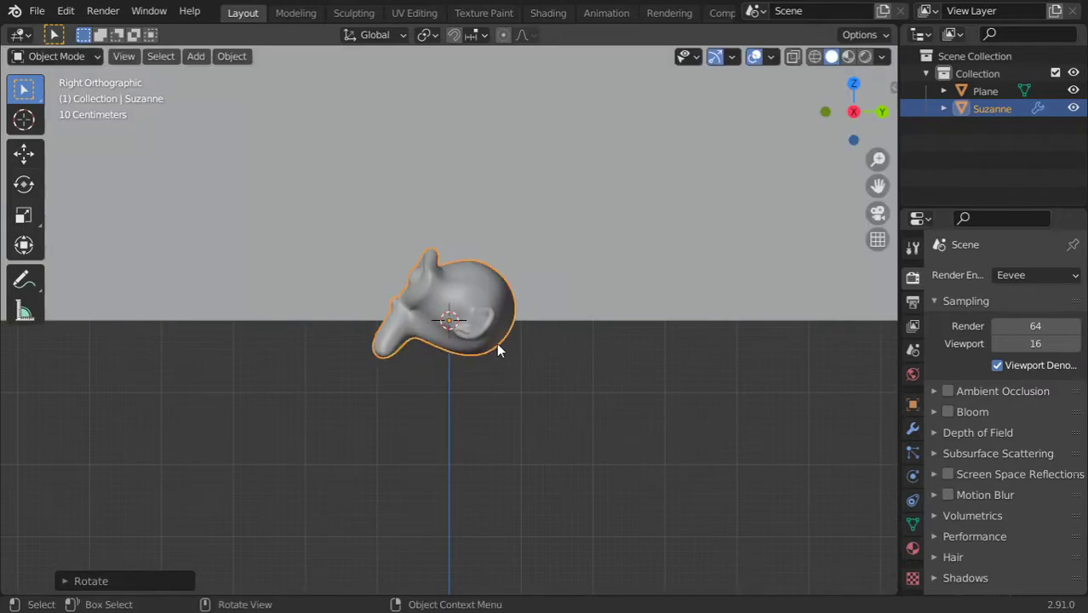
{"action": "key", "text": "g"}
{"action": "key", "text": "z"}
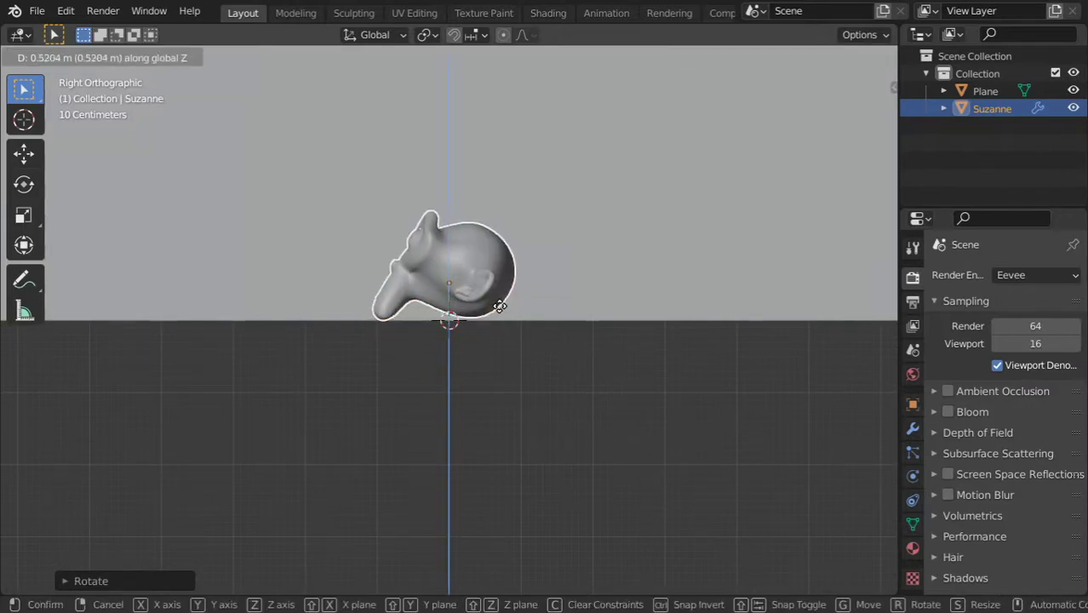
{"action": "left_click", "coordinate": [500, 306]}
{"action": "key", "text": "s"}
{"action": "left_click", "coordinate": [581, 389]}
{"action": "key", "text": "g"}
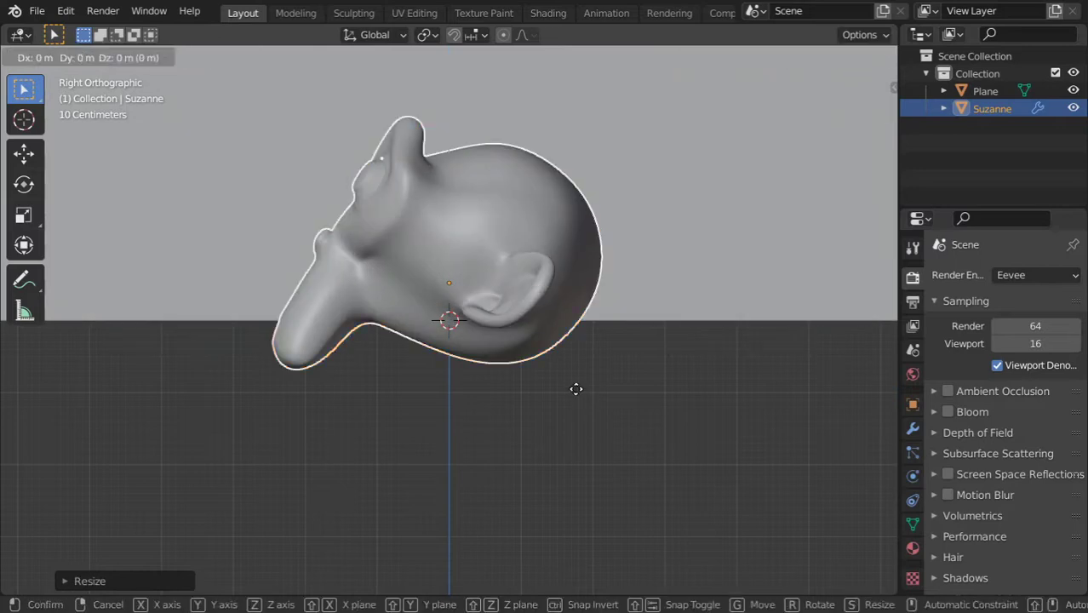
{"action": "key", "text": "z"}
{"action": "left_click", "coordinate": [564, 337]}
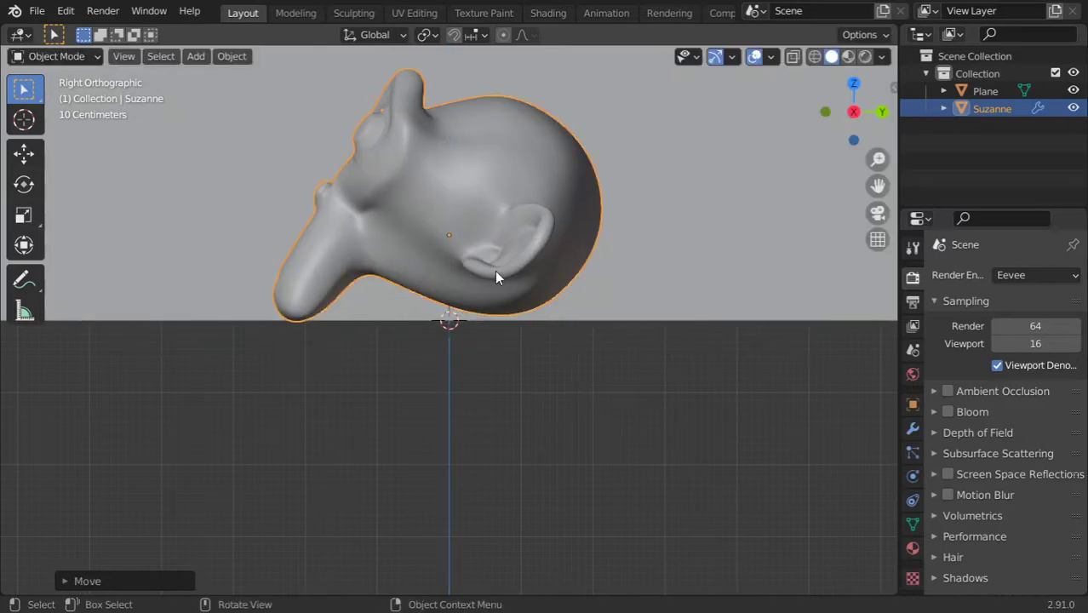
Step: Apply Shade Smooth to Suzanne from its right-click menu
{"action": "key", "text": "t"}
{"action": "right_click", "coordinate": [483, 216]}
{"action": "left_click", "coordinate": [483, 216]}
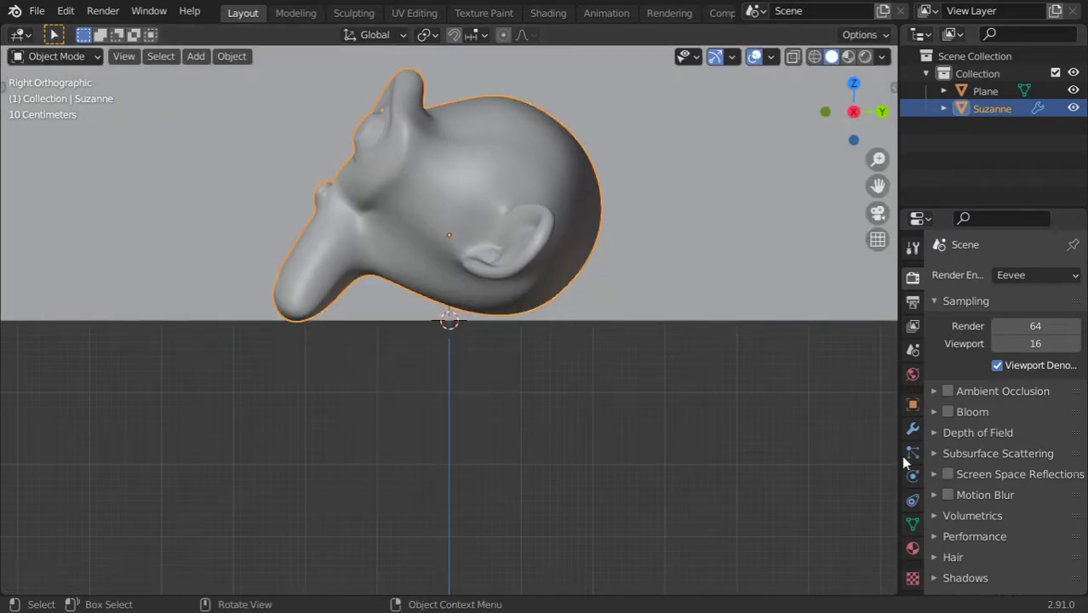
{"action": "left_click", "coordinate": [912, 429]}
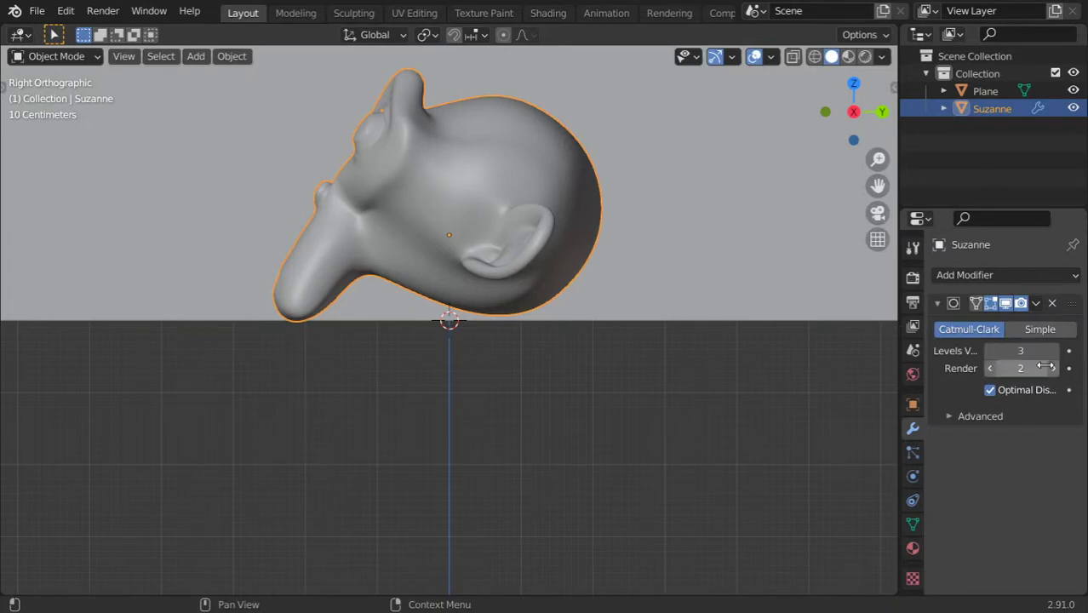
Step: Create a new material on Suzanne and name it 'chrome'
{"action": "left_click", "coordinate": [913, 547]}
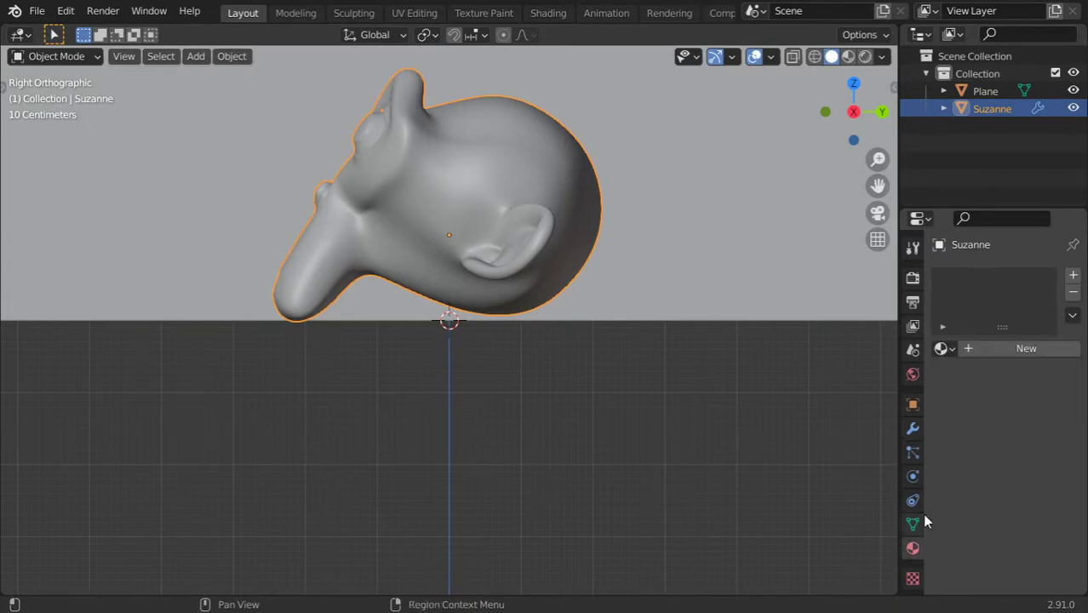
{"action": "left_click", "coordinate": [976, 349]}
{"action": "double_click", "coordinate": [983, 350]}
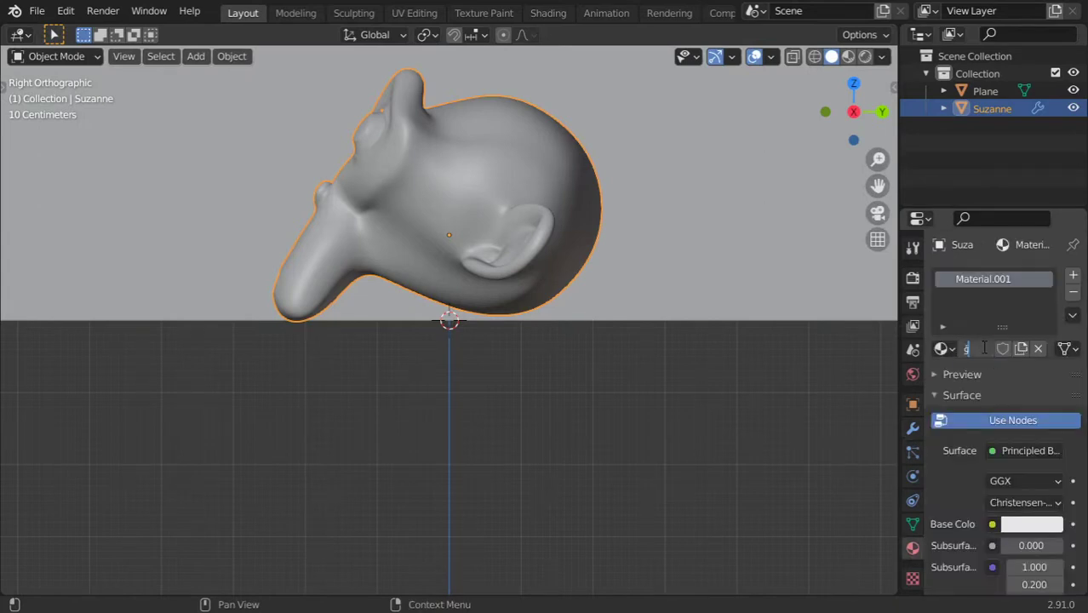
{"action": "key", "text": "Return"}
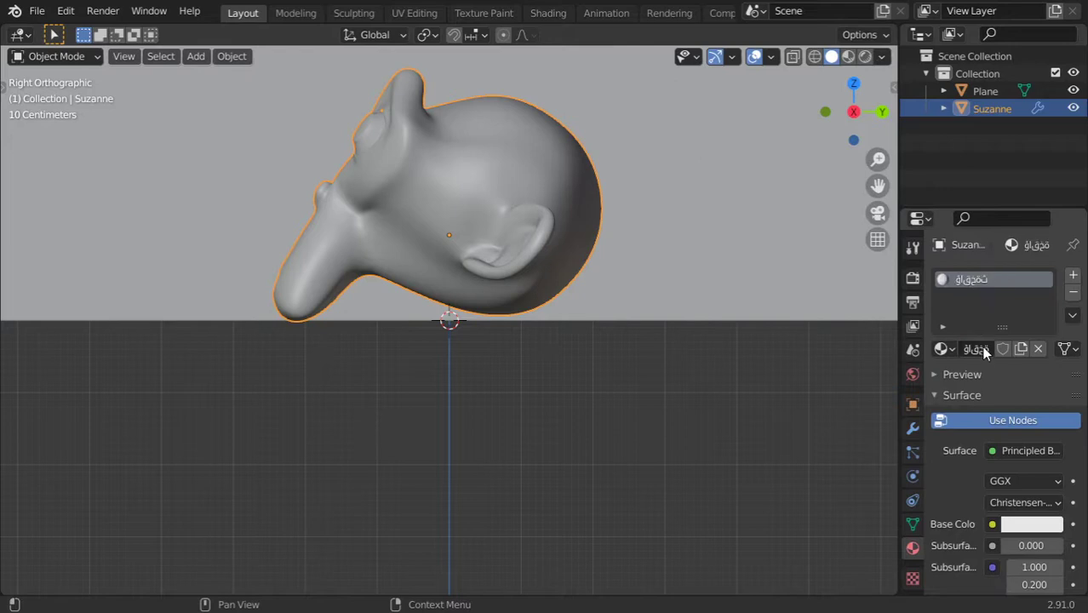
{"action": "double_click", "coordinate": [985, 349]}
{"action": "type", "text": "c"}
{"action": "key", "text": "Return"}
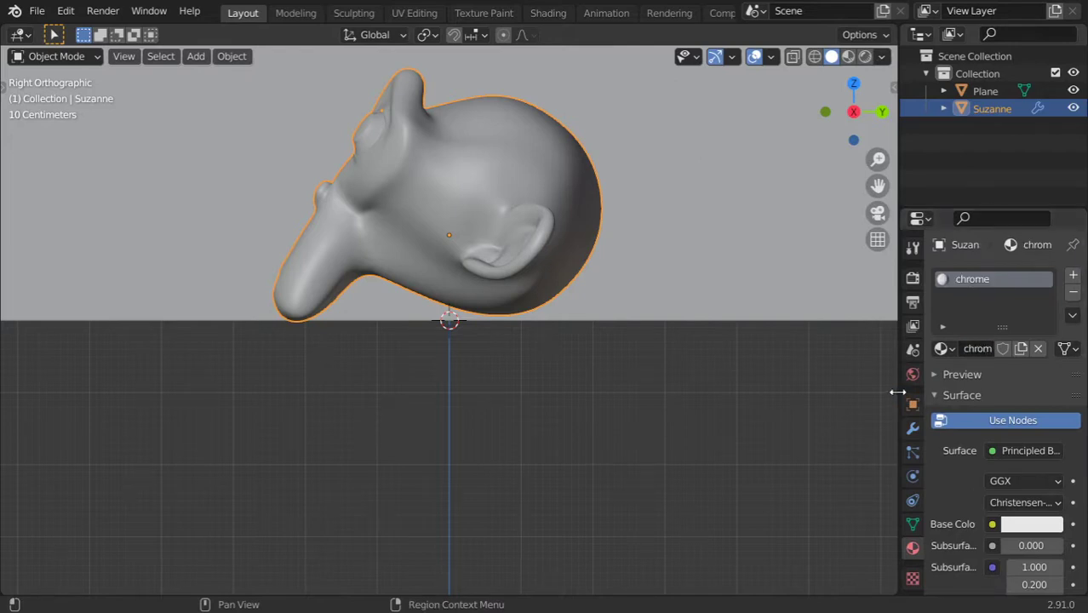
{"action": "left_click_drag", "start_coordinate": [899, 391], "coordinate": [838, 392]}
Step: Set Metallic to 1, Roughness to 0.08, and a slightly darker base colour
{"action": "scroll", "coordinate": [979, 477], "scroll_direction": "down", "scroll_amount": 4}
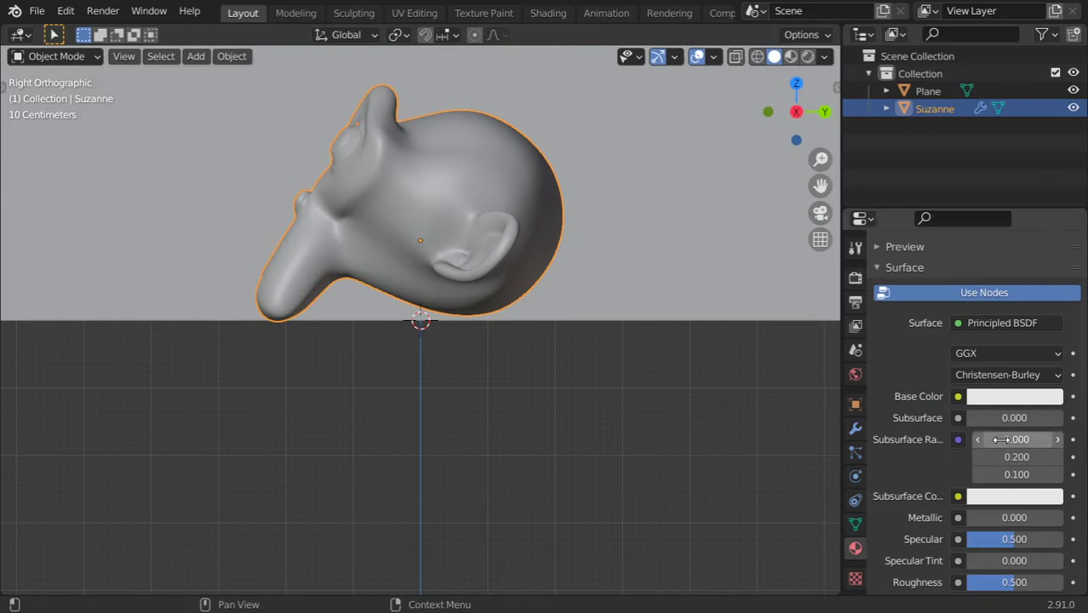
{"action": "left_click_drag", "start_coordinate": [1001, 518], "coordinate": [1056, 520]}
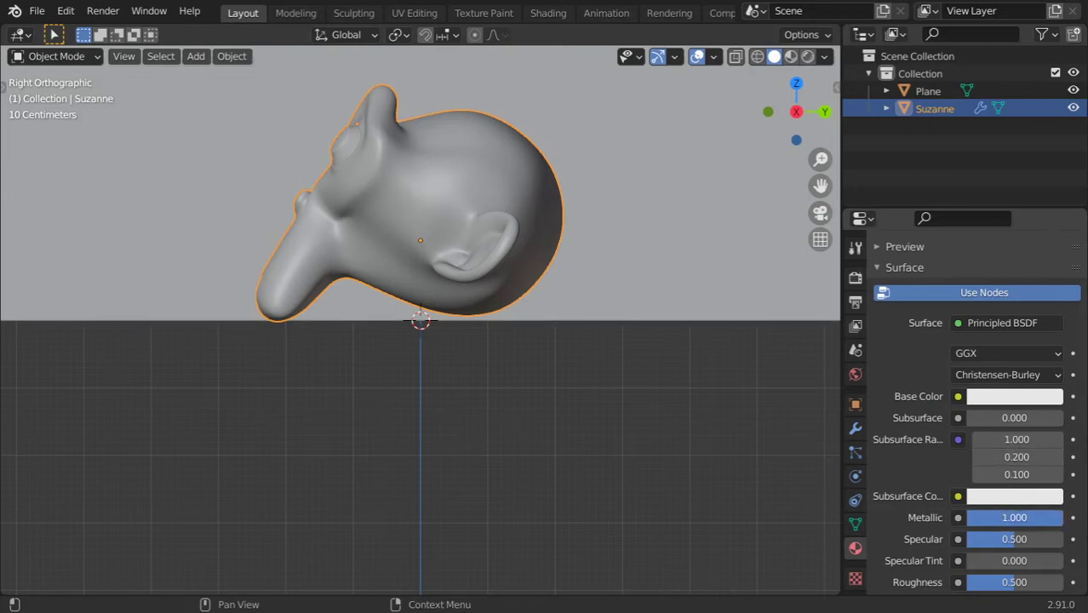
{"action": "left_click", "coordinate": [1032, 583]}
{"action": "type", "text": ".08"}
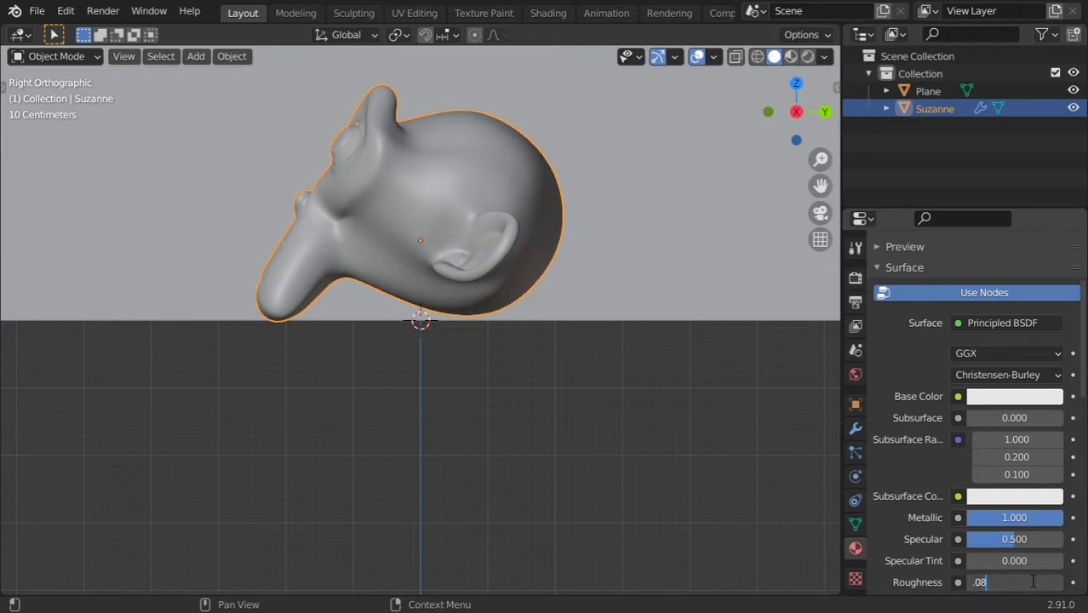
{"action": "key", "text": "Return"}
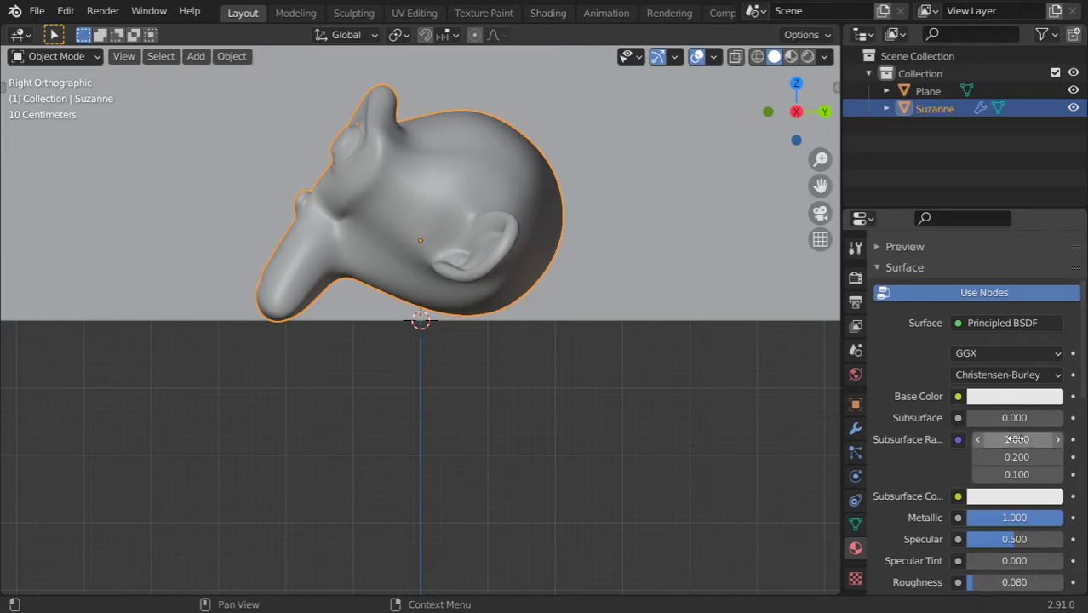
{"action": "left_click", "coordinate": [1015, 398]}
{"action": "left_click_drag", "start_coordinate": [1048, 167], "coordinate": [1048, 179]}
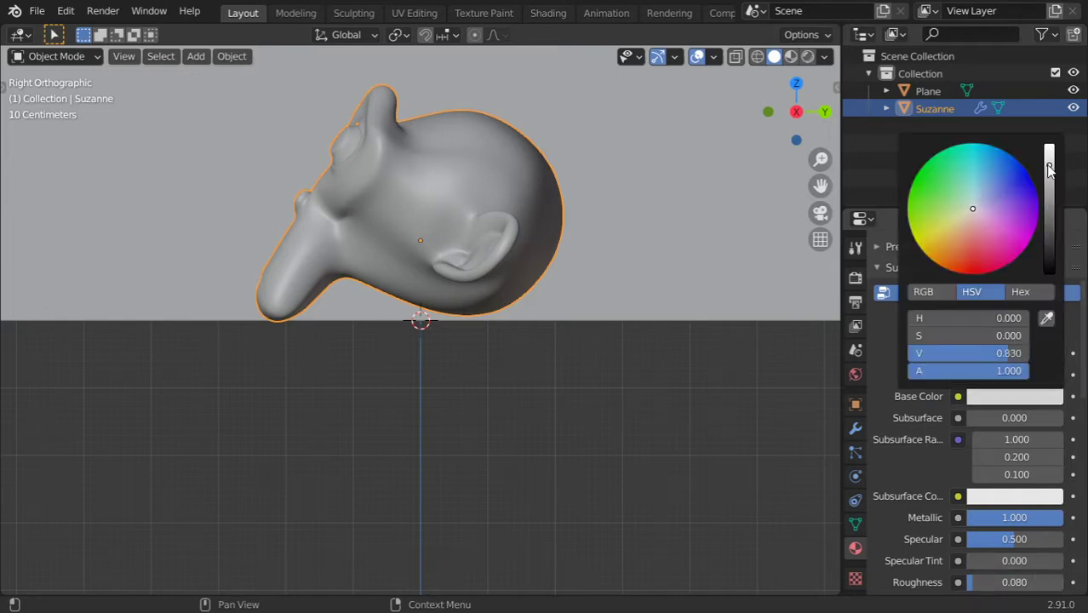
{"action": "mouse_move", "coordinate": [619, 304]}
{"action": "middle_mouse_down"}
{"action": "mouse_move", "coordinate": [563, 296]}
{"action": "mouse_move", "coordinate": [580, 316]}
{"action": "middle_mouse_up"}
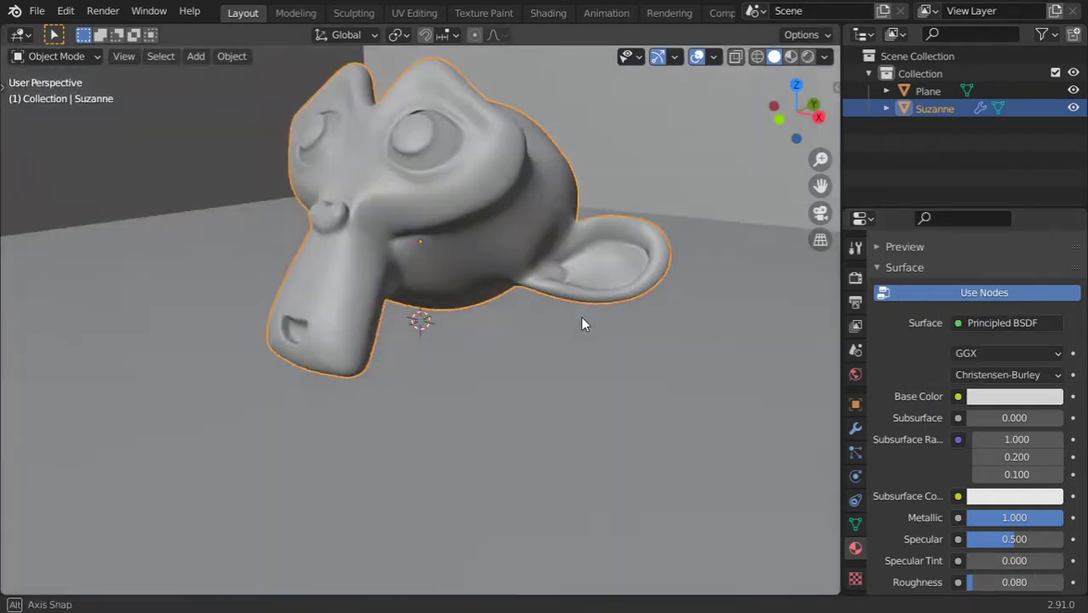
Step: Switch the viewport to Rendered shading to preview the scene lighting
{"action": "scroll", "coordinate": [580, 316], "scroll_direction": "down", "scroll_amount": 5}
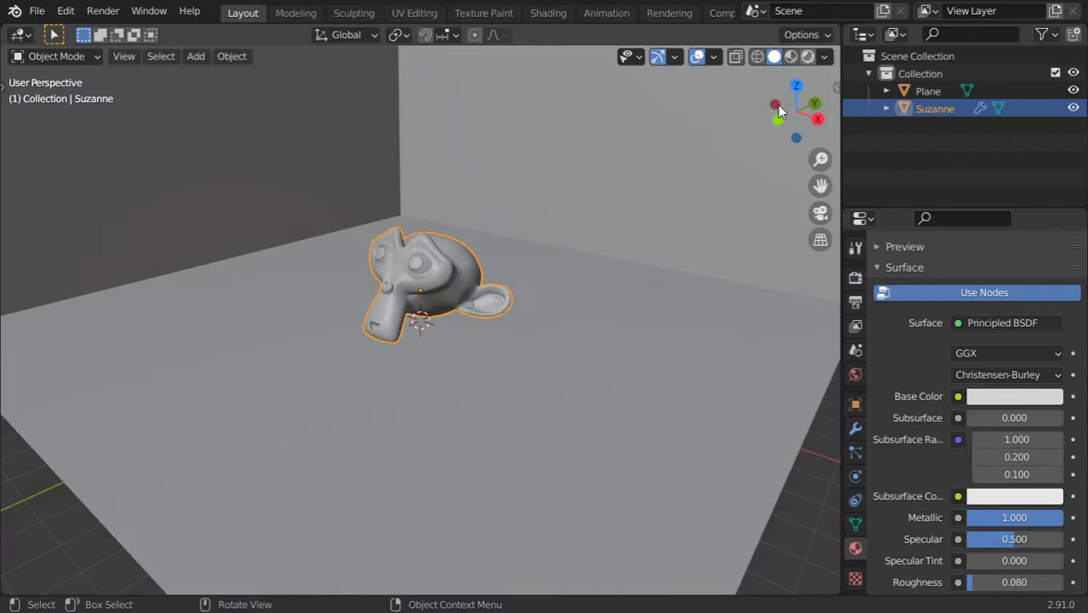
{"action": "left_click", "coordinate": [807, 56]}
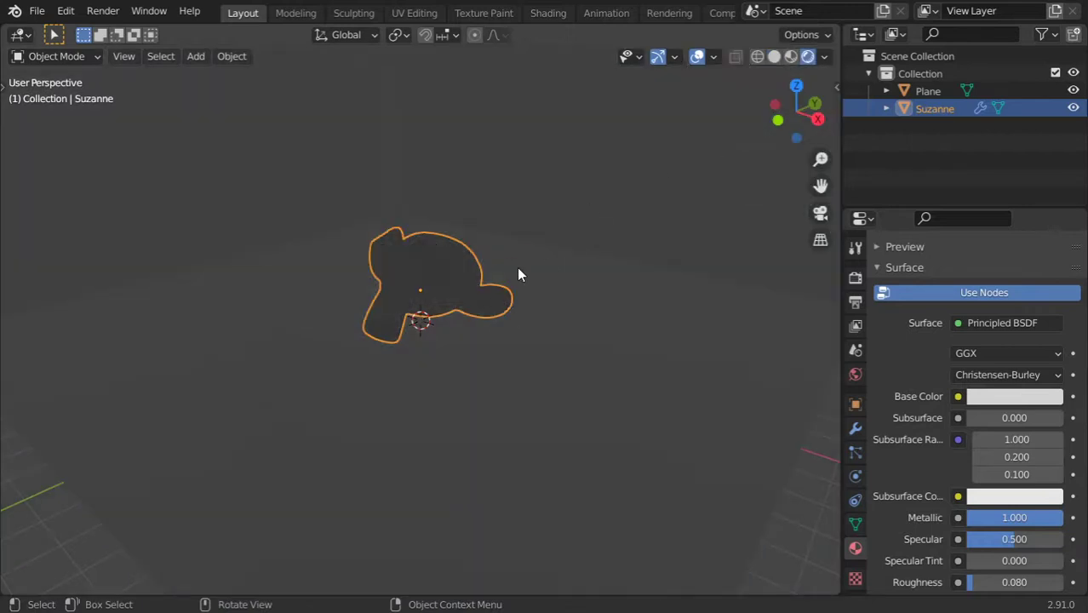
{"action": "scroll", "coordinate": [477, 289], "scroll_direction": "down", "scroll_amount": 3}
{"action": "scroll", "coordinate": [474, 300], "scroll_direction": "up", "scroll_amount": 2}
Step: Add a point light, raise it above Suzanne, and set its power to 1200 W
{"action": "key", "text": "alt+a"}
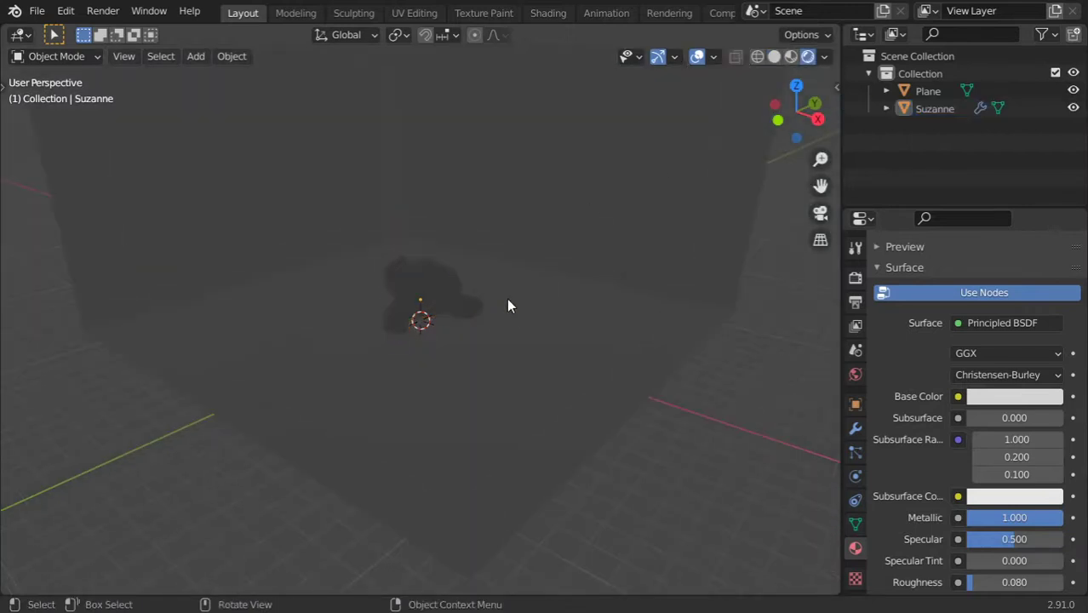
{"action": "key", "text": "shift+a"}
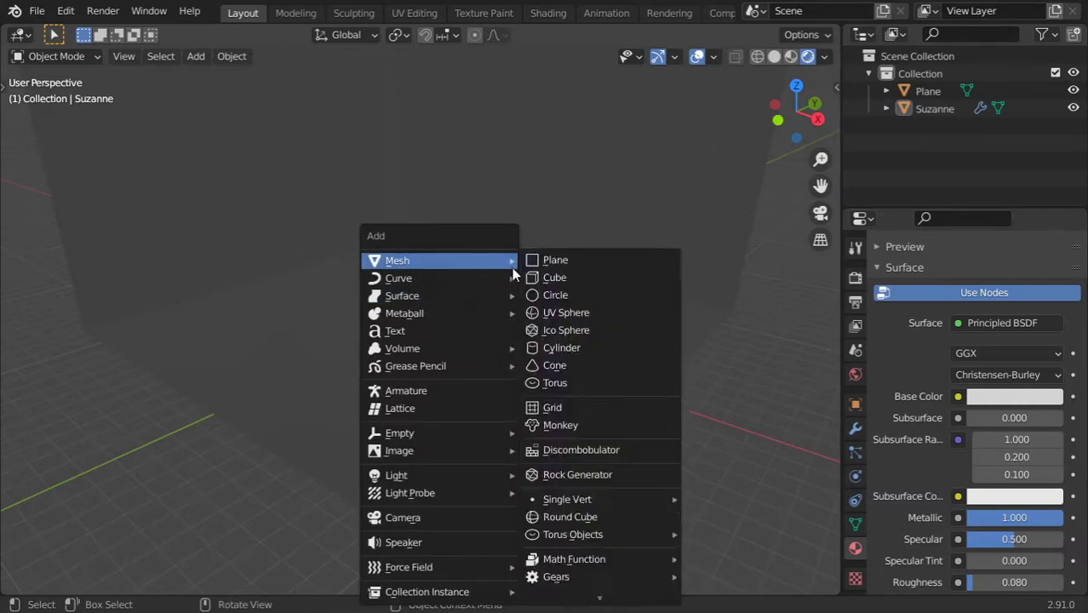
{"action": "mouse_move", "coordinate": [397, 475]}
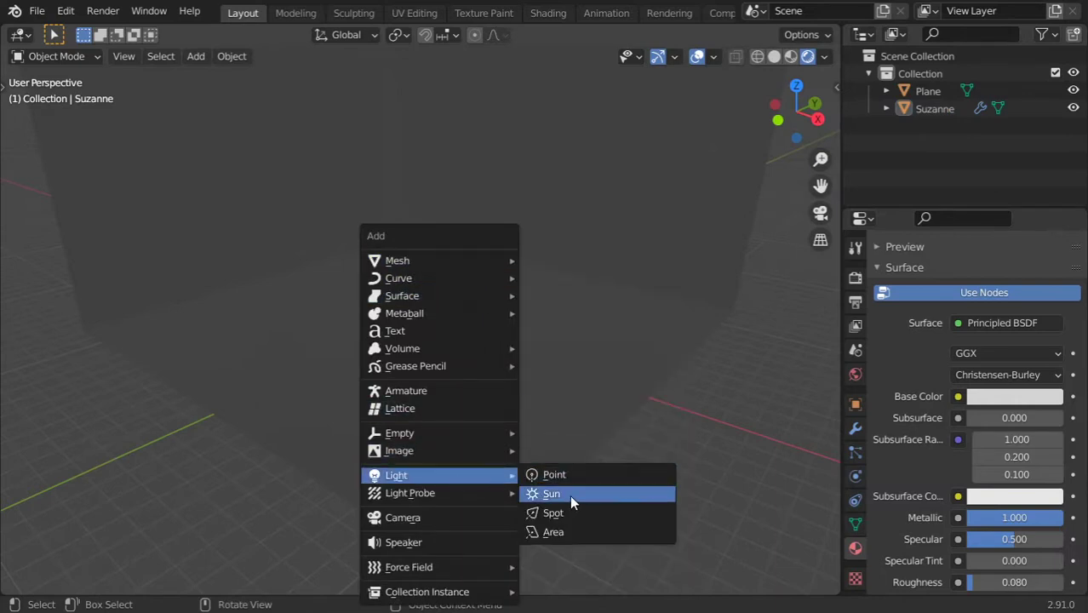
{"action": "left_click", "coordinate": [558, 473]}
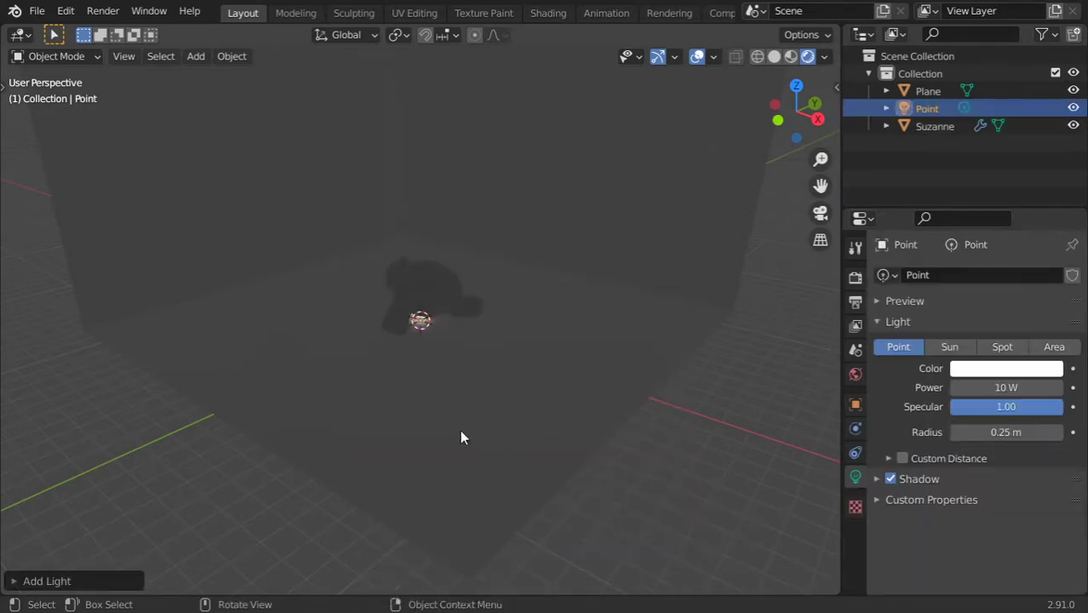
{"action": "key", "text": "g"}
{"action": "left_click", "coordinate": [599, 337]}
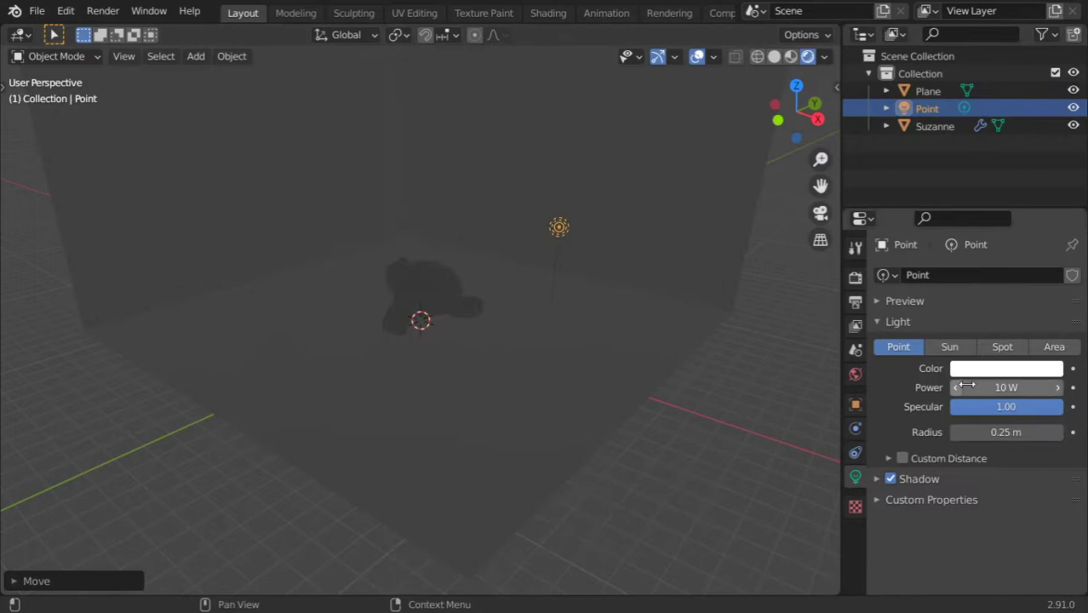
{"action": "left_click", "coordinate": [1000, 387]}
{"action": "type", "text": "2"}
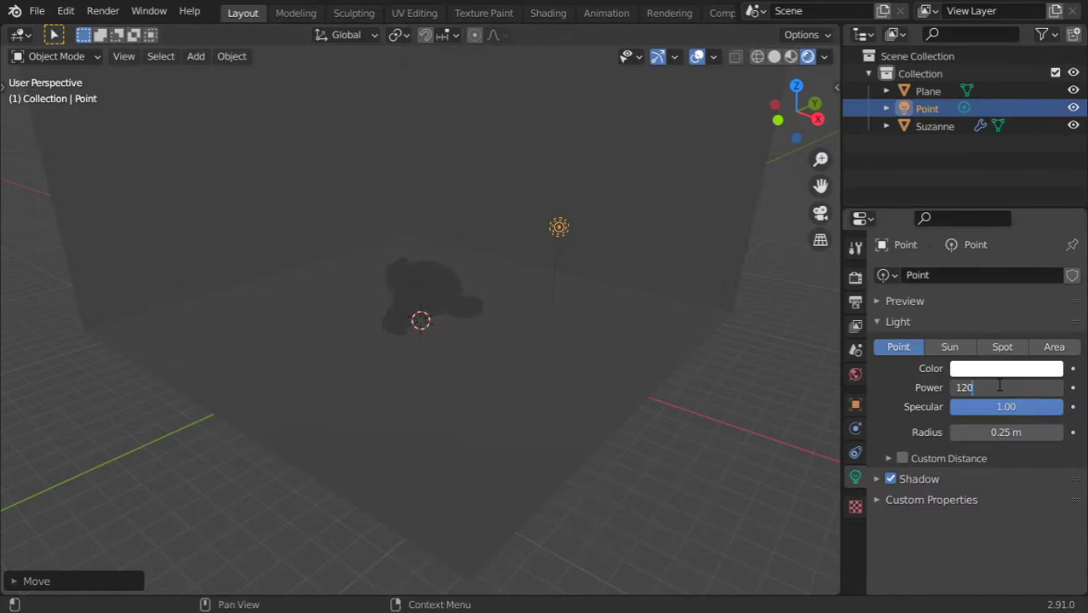
{"action": "type", "text": "0"}
{"action": "key", "text": "Return"}
{"action": "mouse_move", "coordinate": [629, 350]}
{"action": "middle_mouse_down"}
{"action": "mouse_move", "coordinate": [473, 342]}
{"action": "mouse_move", "coordinate": [628, 347]}
{"action": "middle_mouse_up"}
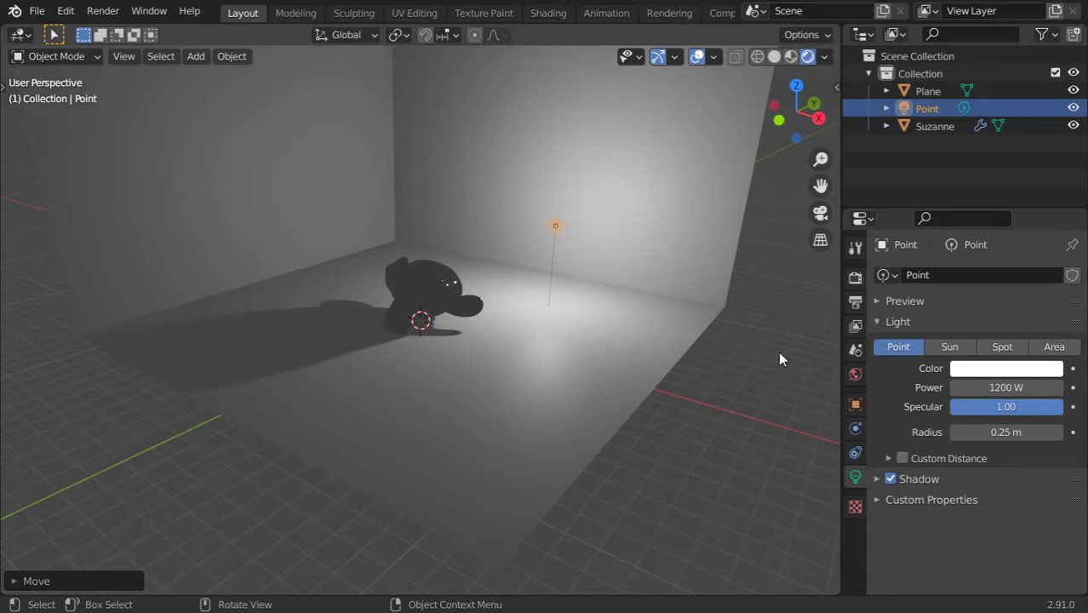
{"action": "key", "text": "shift+a"}
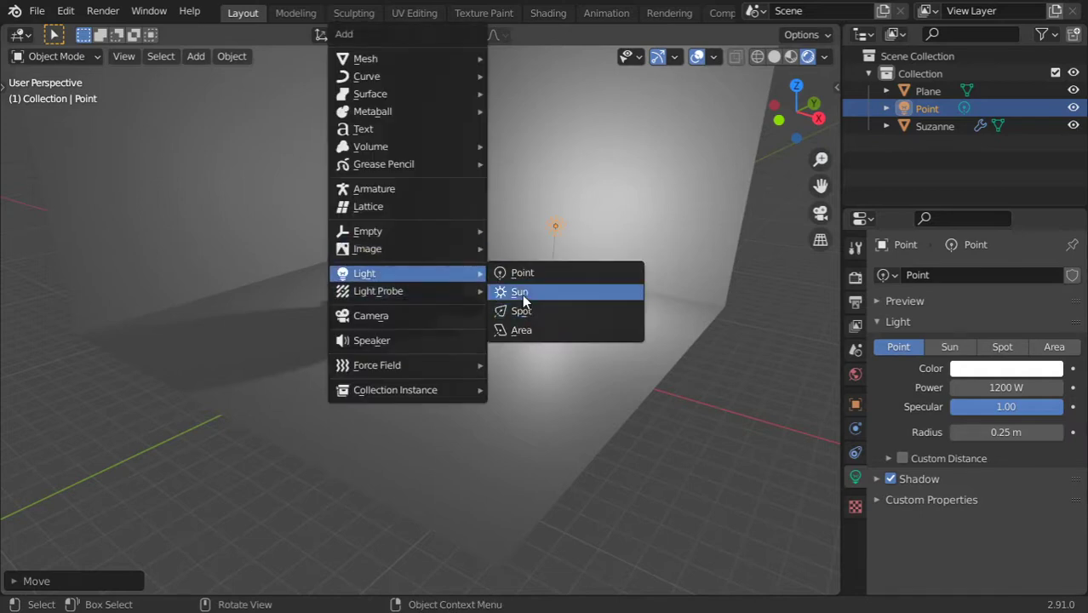
{"action": "mouse_move", "coordinate": [364, 273]}
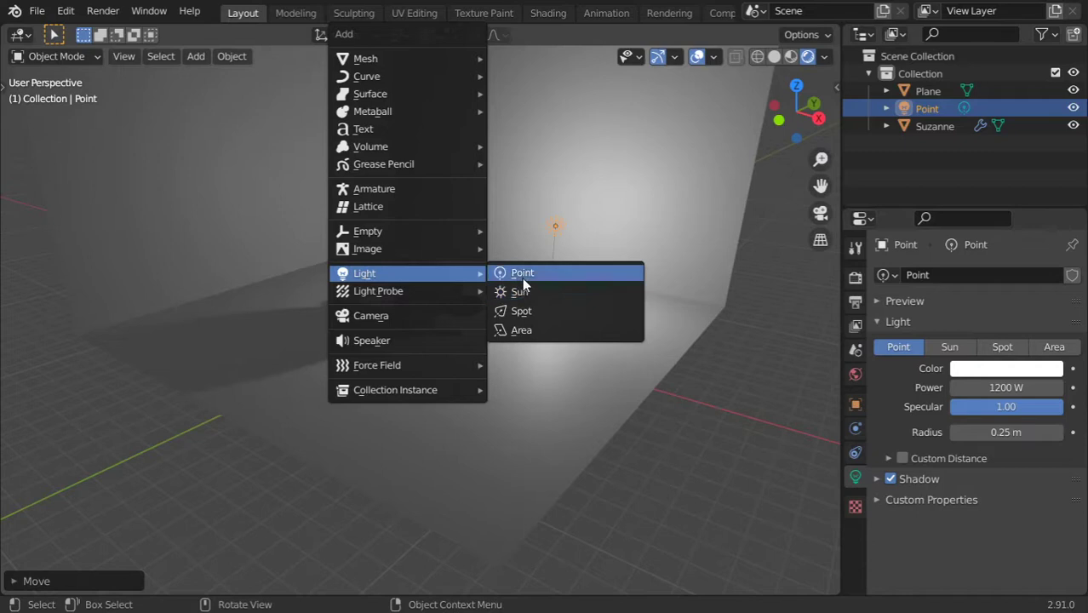
Step: Place a second point light on the left at 500 W with 1 m radius, then split the viewport top/bottom
{"action": "left_click", "coordinate": [522, 274]}
{"action": "key", "text": "g"}
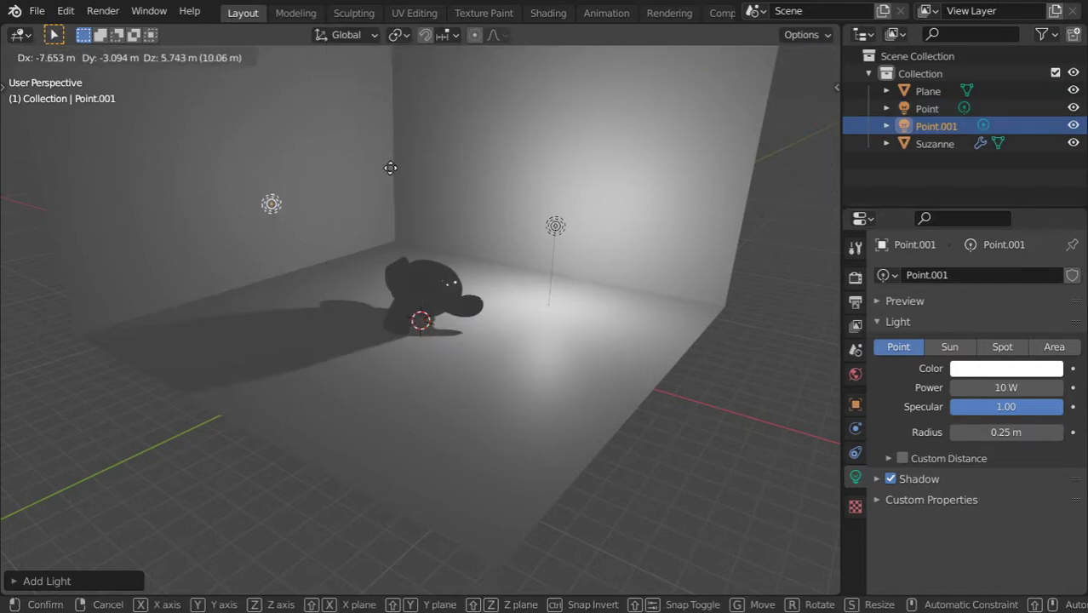
{"action": "left_click", "coordinate": [389, 167]}
{"action": "left_click", "coordinate": [1007, 388]}
{"action": "type", "text": "500"}
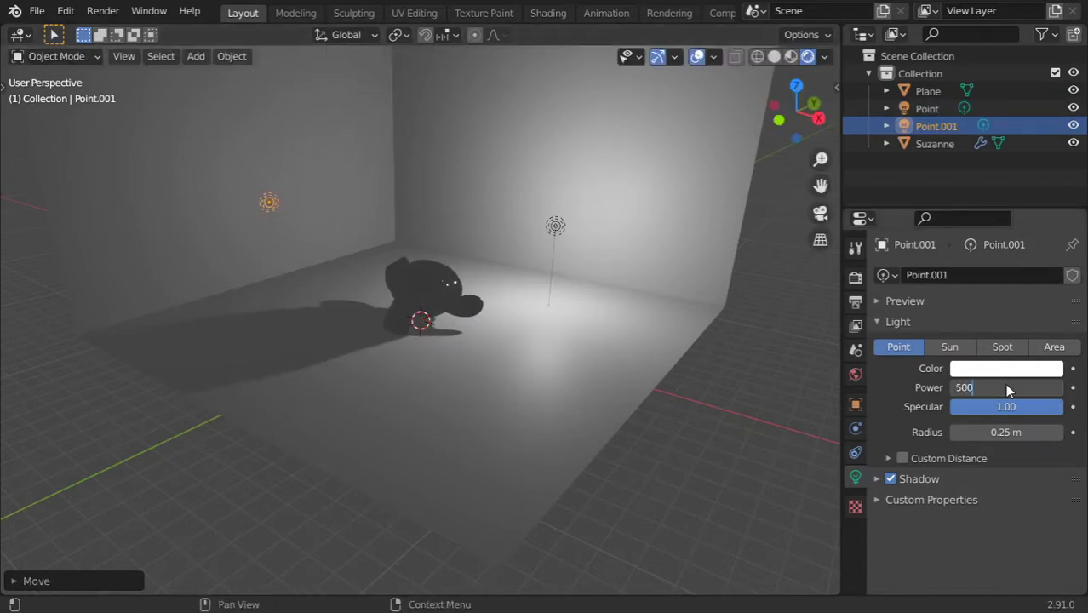
{"action": "key", "text": "Return"}
{"action": "left_click_drag", "start_coordinate": [1007, 432], "coordinate": [1010, 433]}
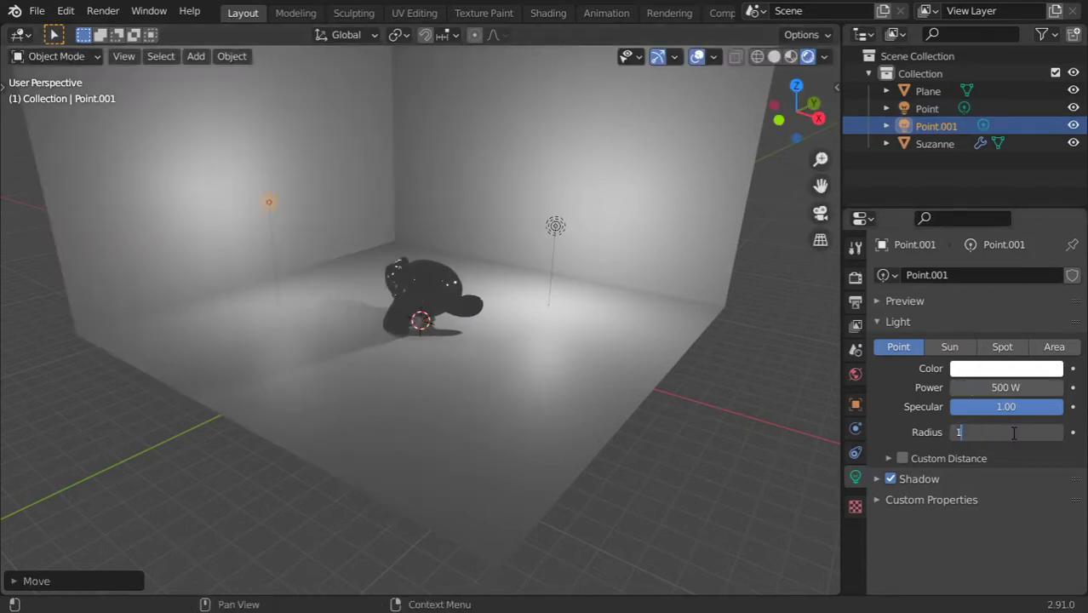
{"action": "mouse_move", "coordinate": [524, 324]}
{"action": "middle_mouse_down"}
{"action": "mouse_move", "coordinate": [545, 309]}
{"action": "mouse_move", "coordinate": [710, 421]}
{"action": "middle_mouse_up"}
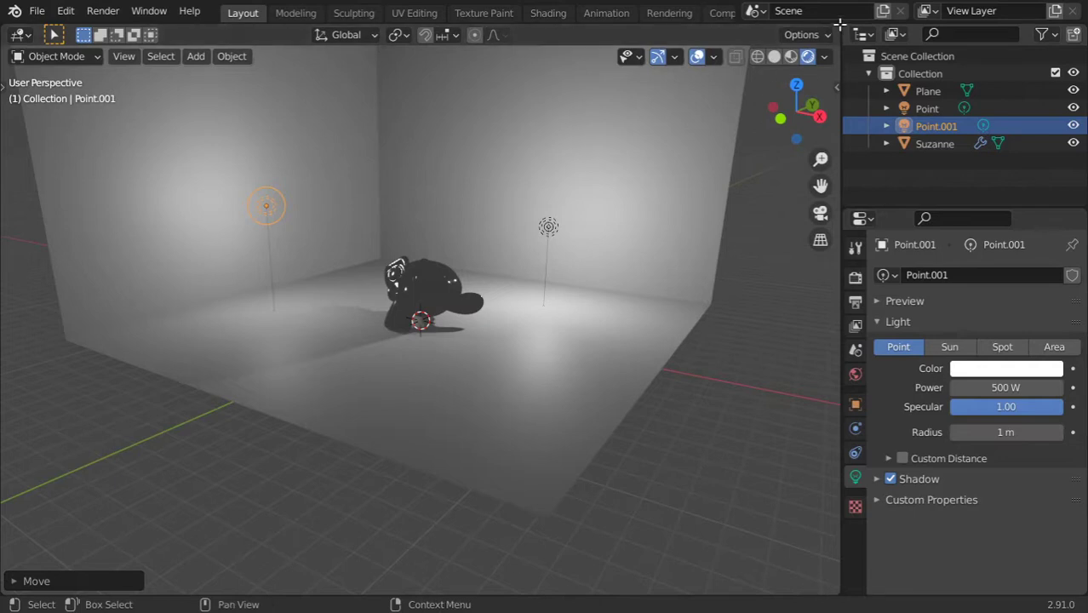
{"action": "left_click_drag", "start_coordinate": [839, 111], "coordinate": [800, 311]}
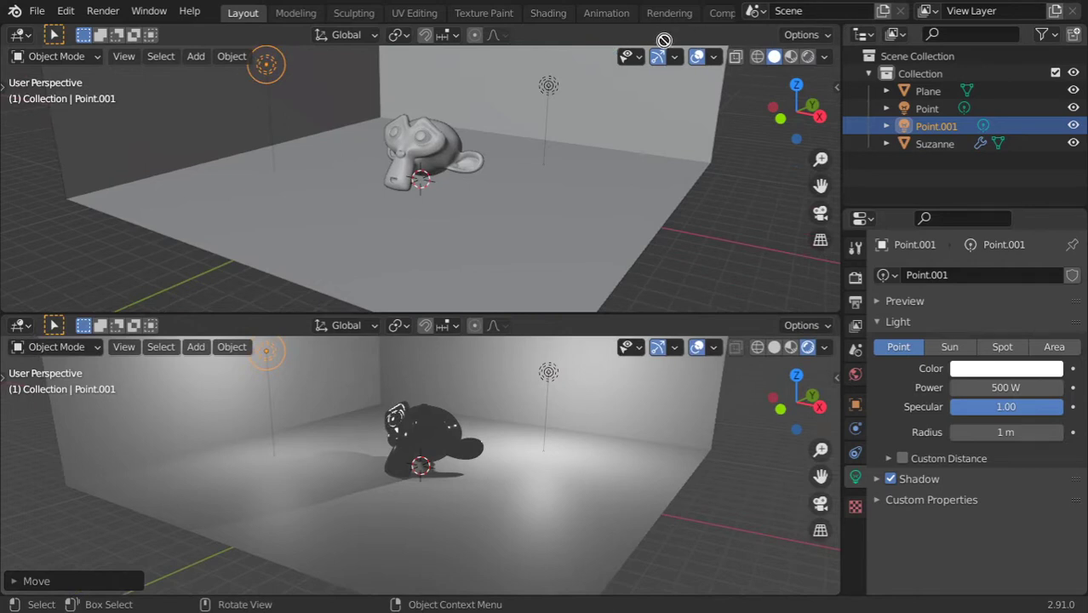
Step: Split the upper view side by side, add a camera, and look through it
{"action": "left_click_drag", "start_coordinate": [837, 27], "coordinate": [356, 76]}
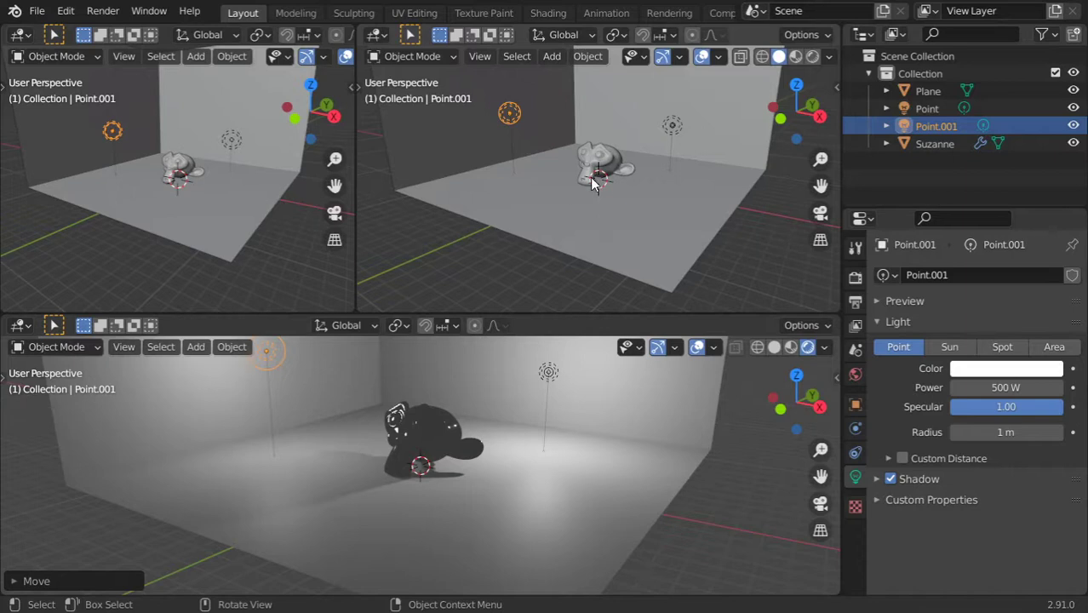
{"action": "key", "text": "shift+a"}
{"action": "left_click", "coordinate": [604, 299]}
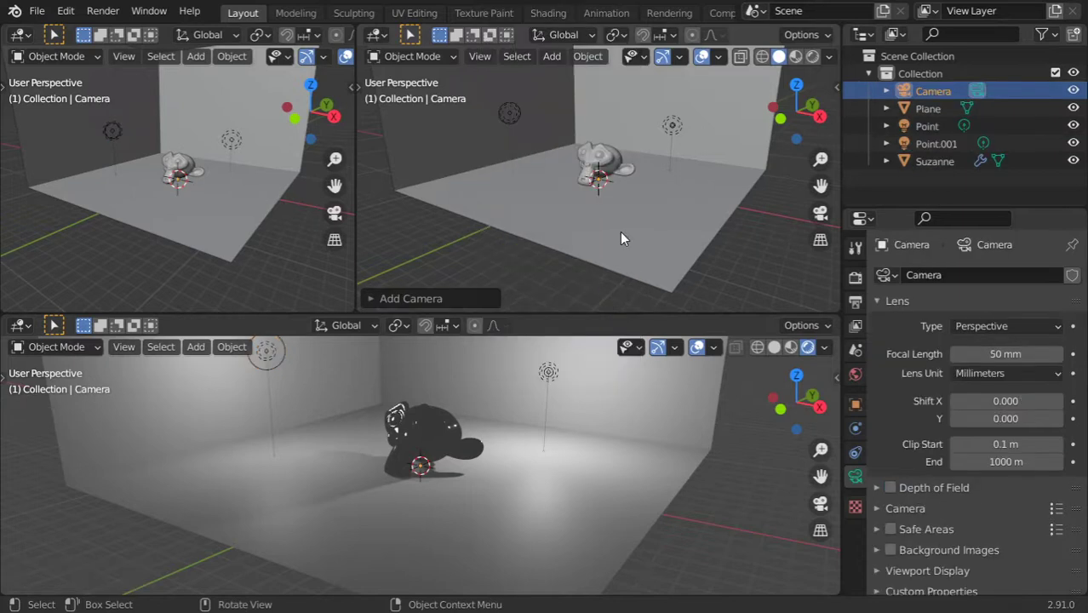
{"action": "key", "text": "KP_0"}
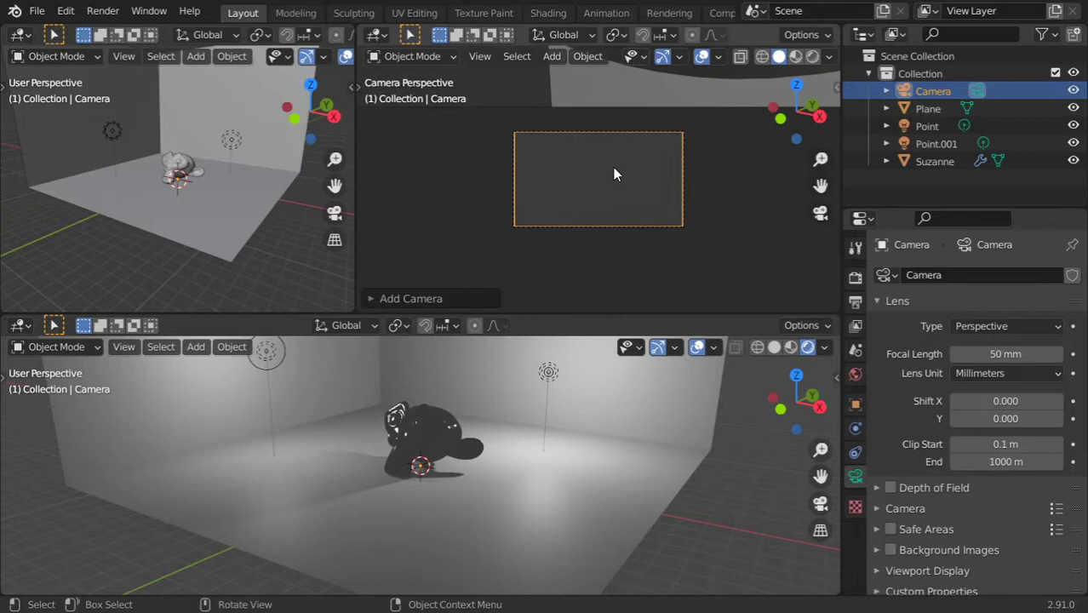
Step: Check the sidebar View settings, then reframe around Suzanne in front orthographic view
{"action": "key", "text": "n"}
{"action": "left_click", "coordinate": [832, 169]}
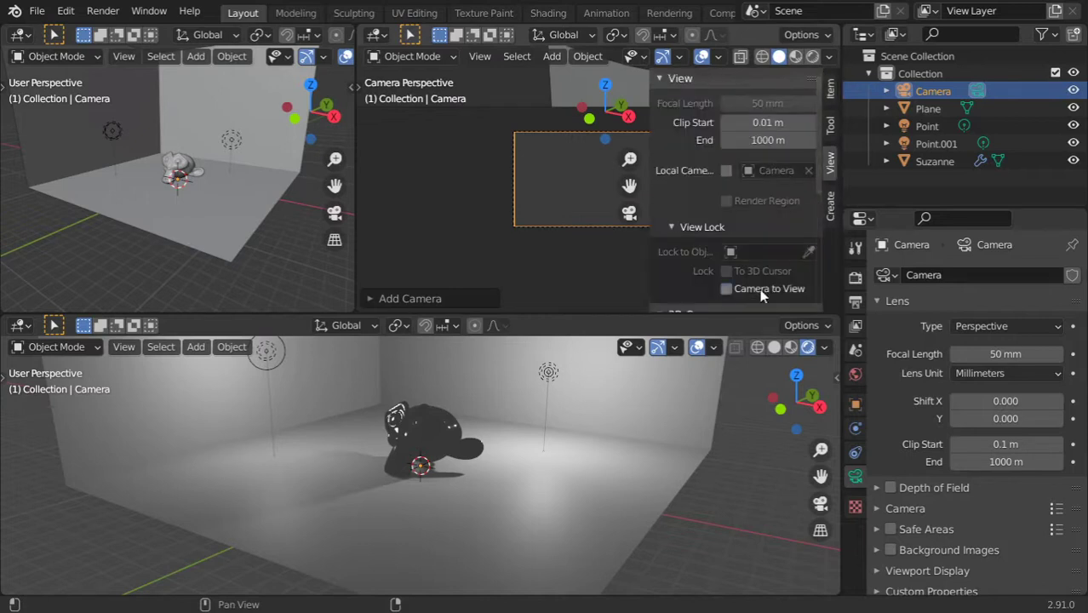
{"action": "key", "text": "n"}
{"action": "mouse_move", "coordinate": [655, 140]}
{"action": "middle_mouse_down"}
{"action": "mouse_move", "coordinate": [573, 216]}
{"action": "mouse_move", "coordinate": [593, 199]}
{"action": "middle_mouse_up"}
{"action": "scroll", "coordinate": [628, 183], "scroll_direction": "down", "scroll_amount": 2}
{"action": "key", "text": "KP_1"}
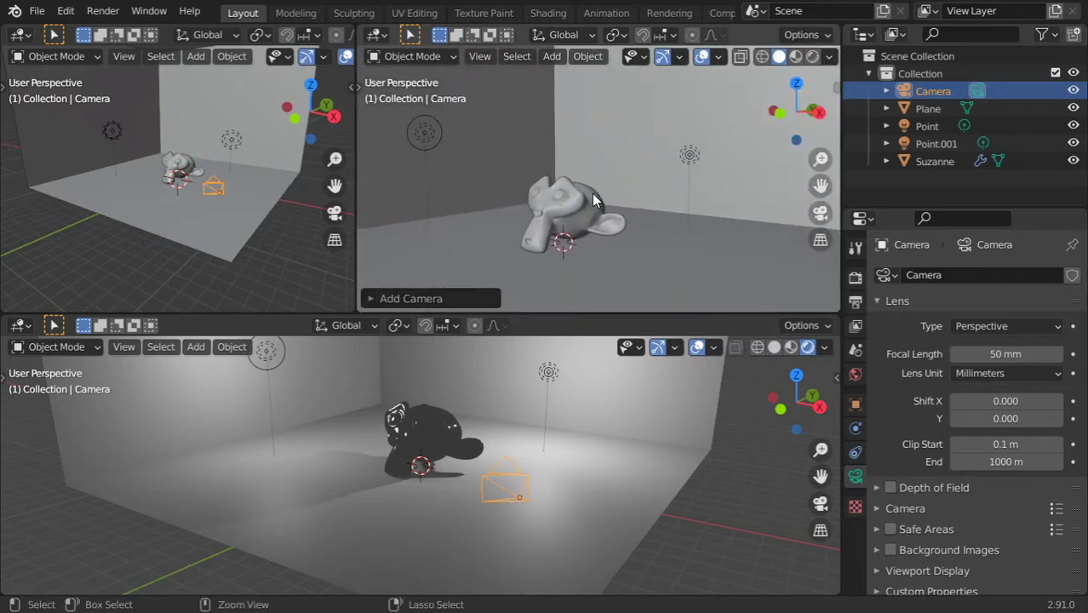
Step: Snap the camera to the current view with Ctrl+Alt+Numpad 0 and nudge its angle on Suzanne
{"action": "key", "text": "ctrl+alt+KP_0"}
{"action": "mouse_move", "coordinate": [589, 199]}
{"action": "middle_mouse_down"}
{"action": "mouse_move", "coordinate": [600, 199]}
{"action": "mouse_move", "coordinate": [596, 214]}
{"action": "middle_mouse_up"}
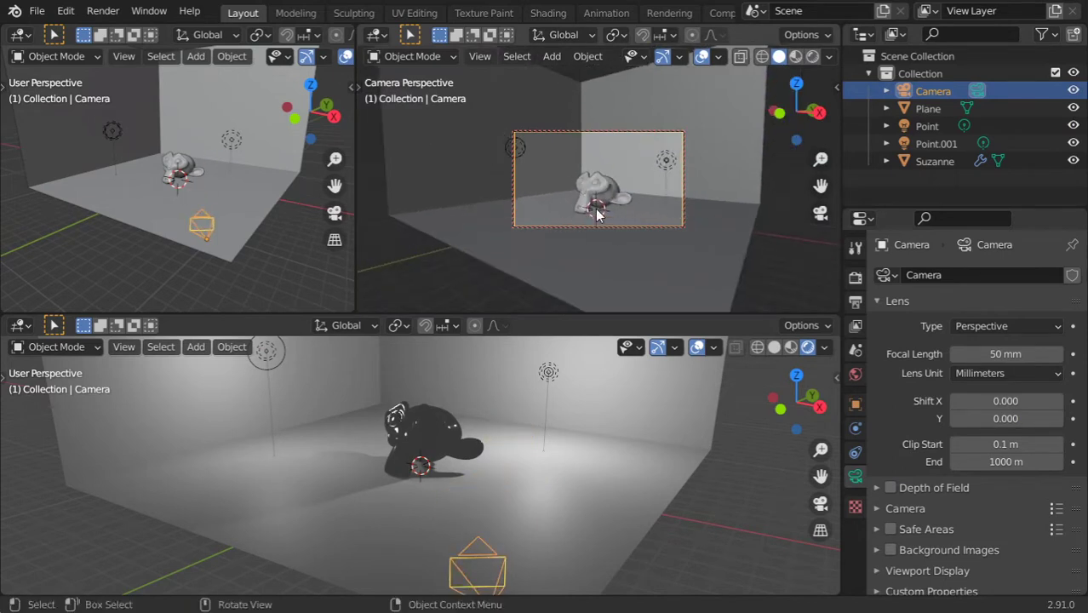
{"action": "key", "text": "n"}
{"action": "left_click_drag", "start_coordinate": [647, 227], "coordinate": [640, 227]}
{"action": "key", "text": "n"}
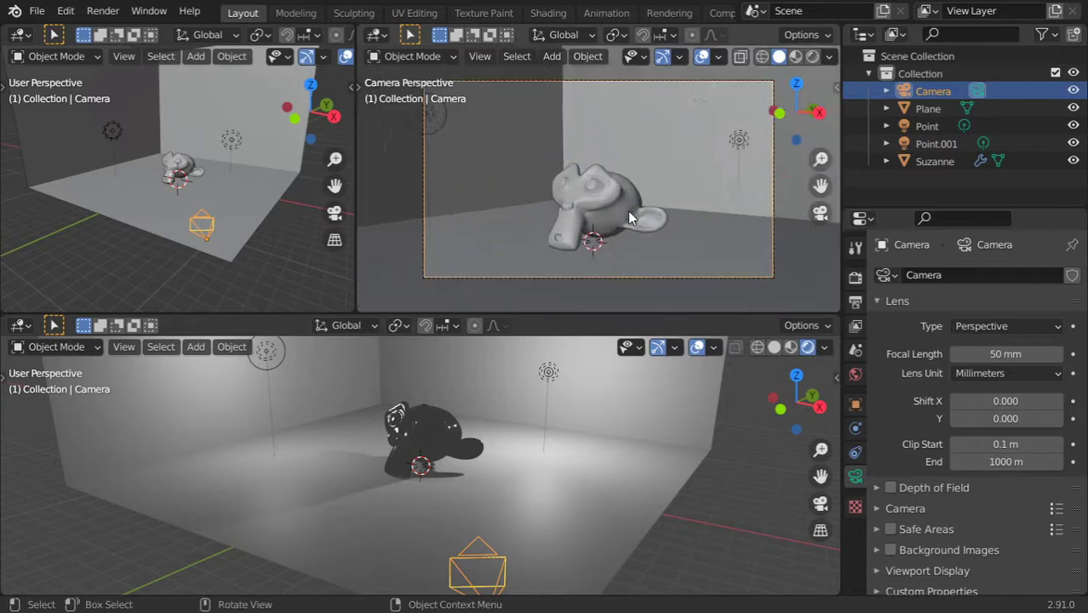
{"action": "scroll", "coordinate": [629, 217], "scroll_direction": "up", "scroll_amount": 1}
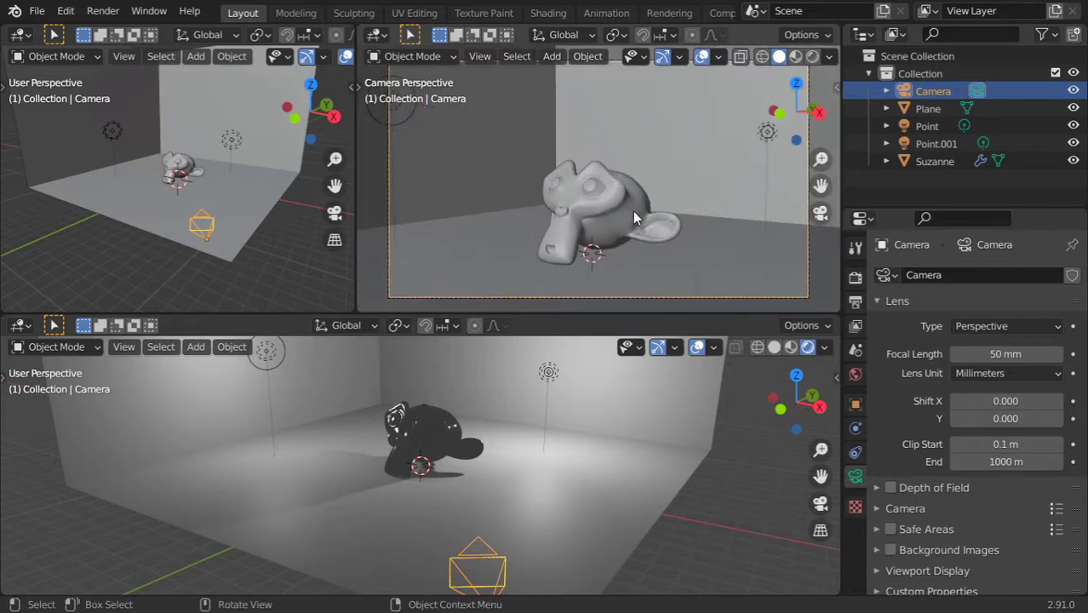
Step: Enable Lock Camera to View, orbit to frame Suzanne closely, and switch to Rendered shading
{"action": "key", "text": "n"}
{"action": "key", "text": "n"}
{"action": "key", "text": "n"}
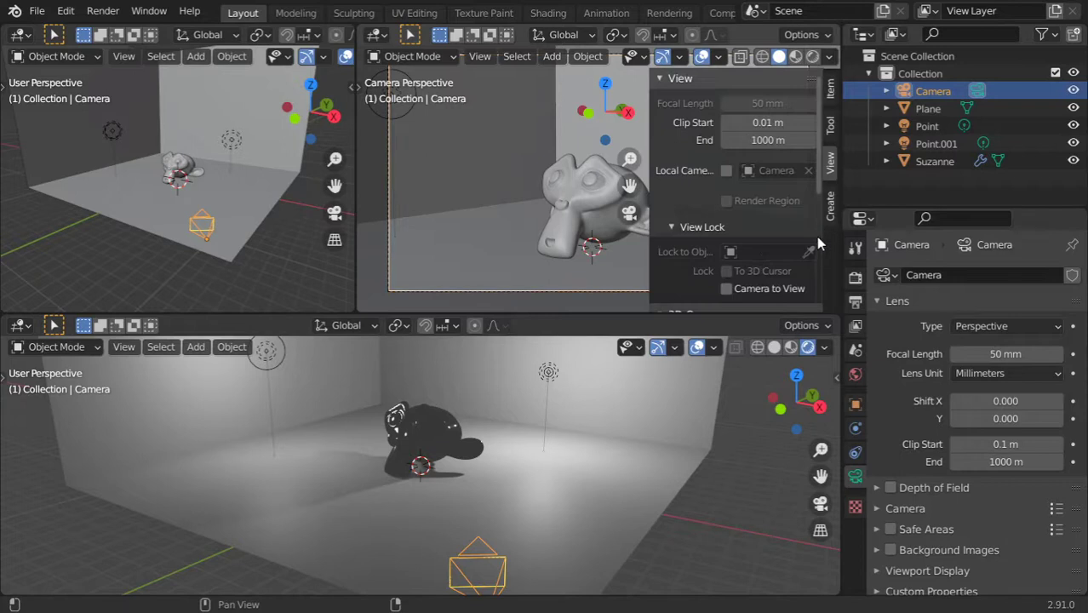
{"action": "left_click", "coordinate": [727, 288]}
{"action": "key", "text": "n"}
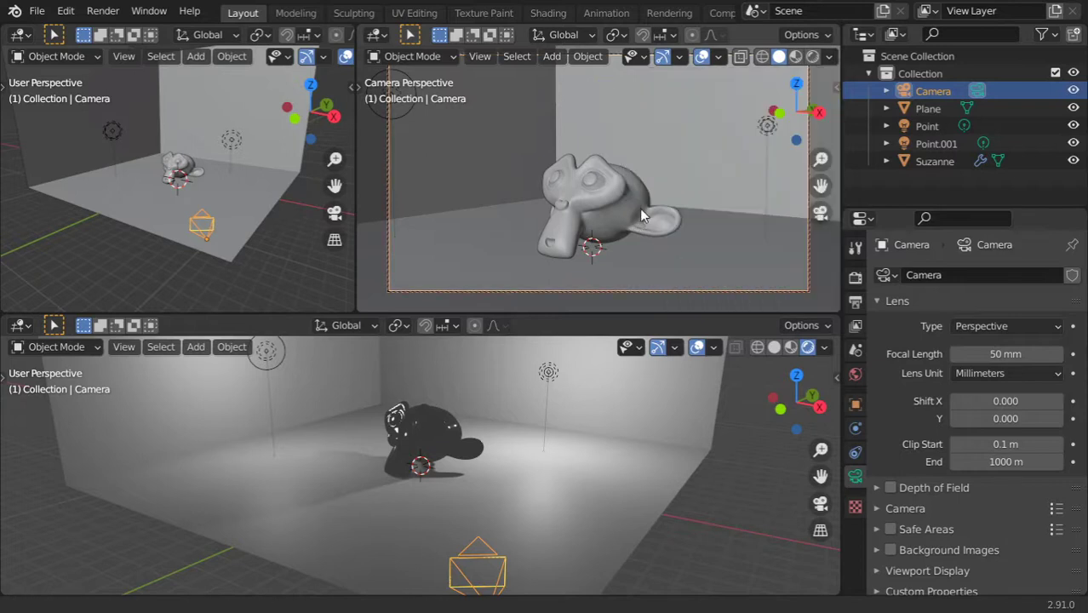
{"action": "mouse_move", "coordinate": [642, 214]}
{"action": "middle_mouse_down"}
{"action": "mouse_move", "coordinate": [667, 213]}
{"action": "mouse_move", "coordinate": [678, 191]}
{"action": "middle_mouse_up"}
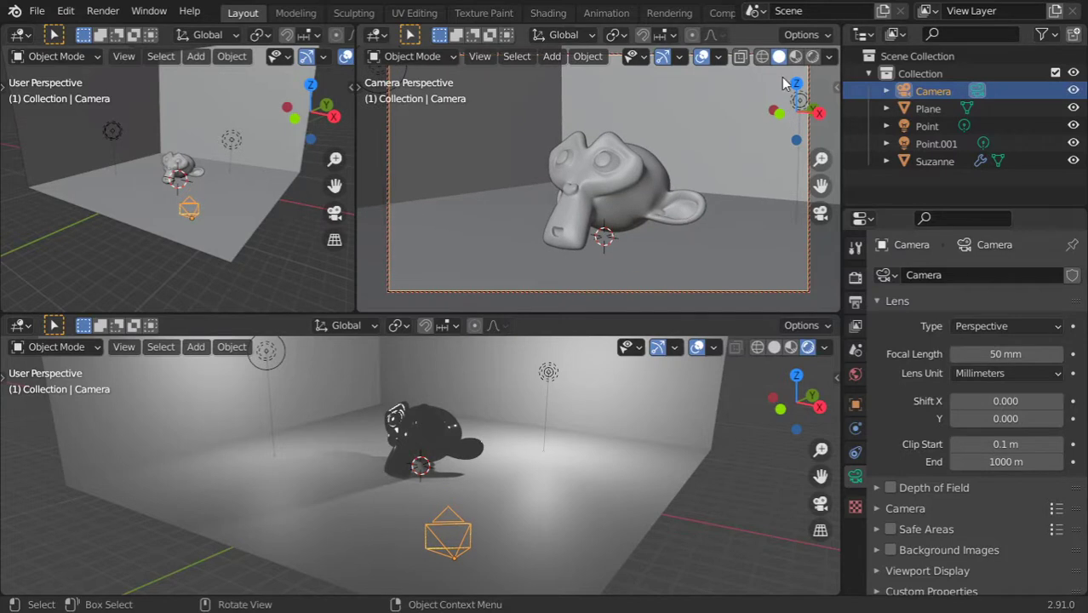
{"action": "left_click", "coordinate": [812, 57]}
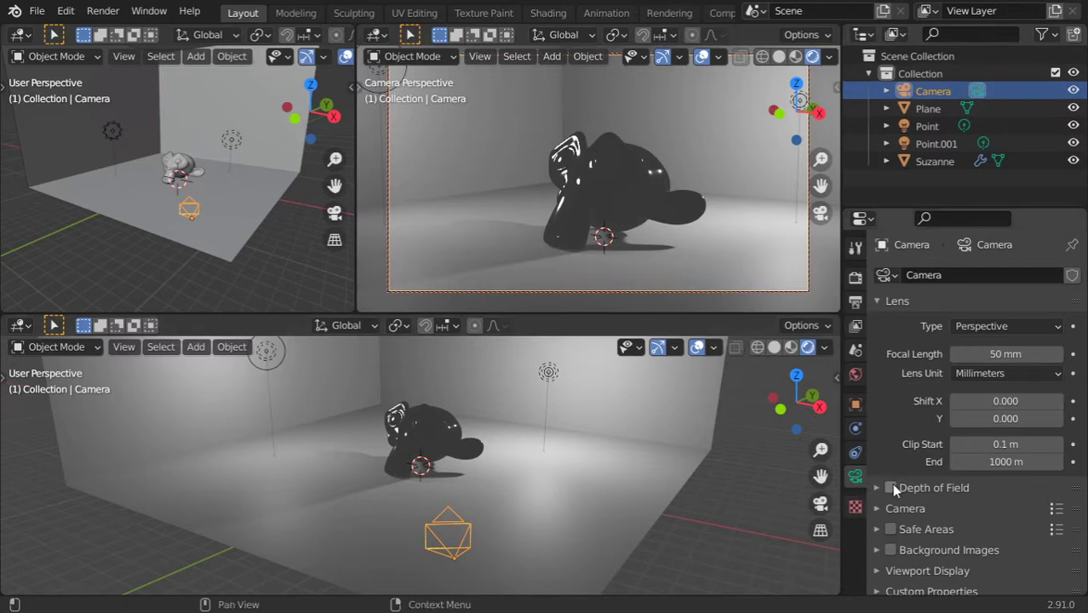
Step: Expand the camera's Viewport Display panel and drag Passepartout up to 1.000
{"action": "left_click", "coordinate": [855, 404]}
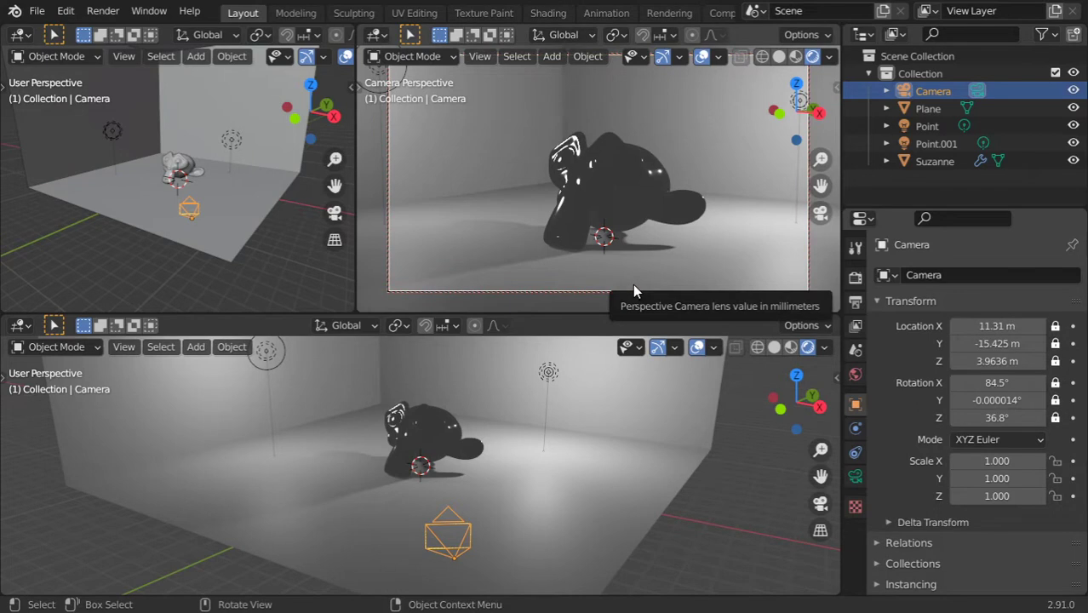
{"action": "left_click", "coordinate": [856, 476]}
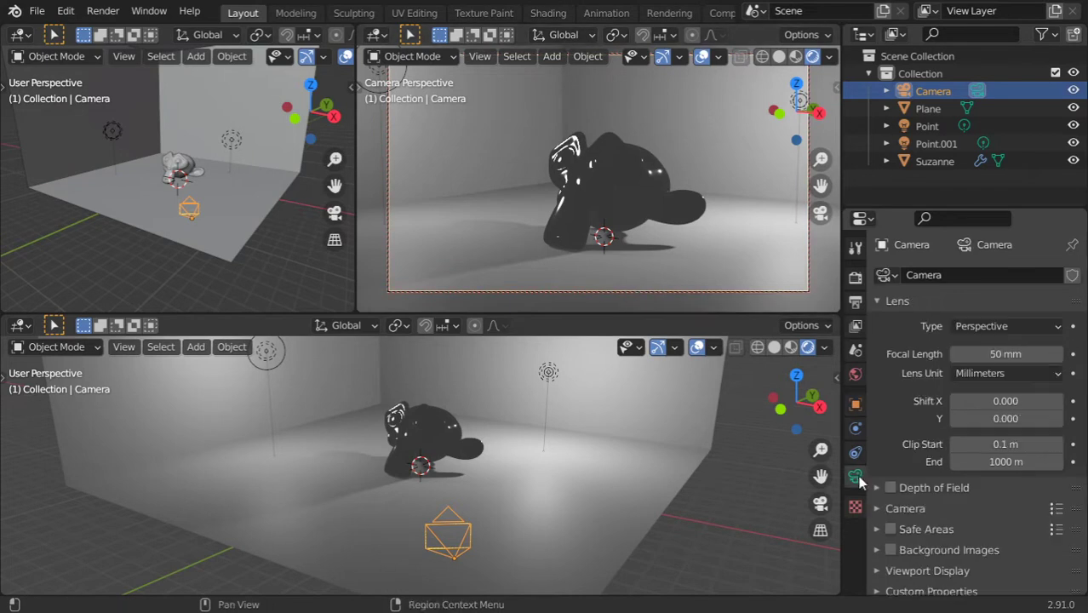
{"action": "left_click", "coordinate": [949, 521]}
{"action": "scroll", "coordinate": [949, 521], "scroll_direction": "down", "scroll_amount": 3}
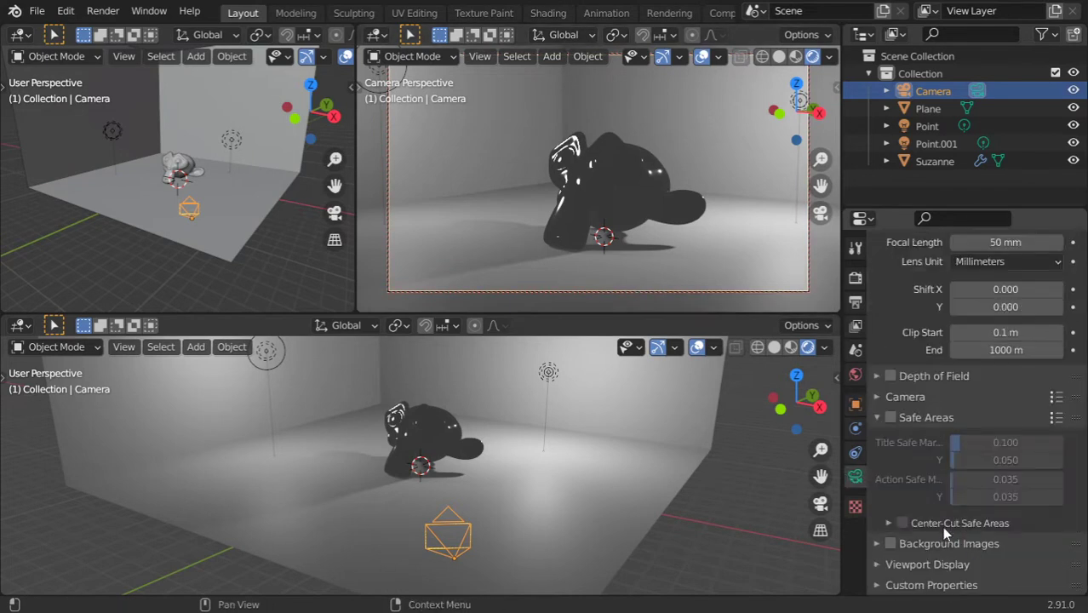
{"action": "left_click", "coordinate": [934, 566]}
{"action": "scroll", "coordinate": [937, 511], "scroll_direction": "down", "scroll_amount": 2}
{"action": "scroll", "coordinate": [936, 497], "scroll_direction": "down", "scroll_amount": 2}
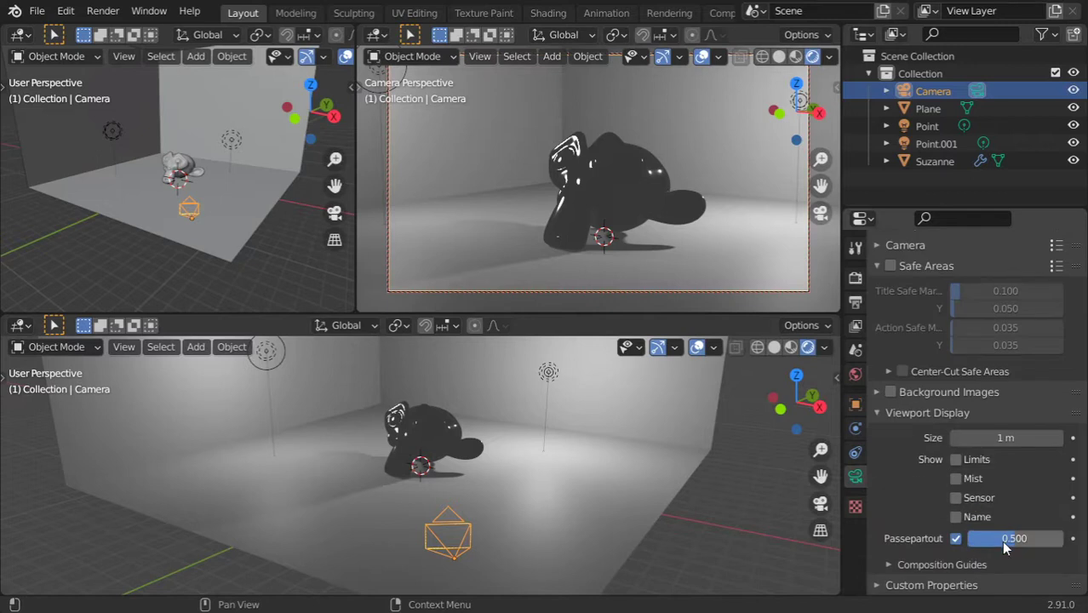
{"action": "left_click_drag", "start_coordinate": [1006, 548], "coordinate": [1060, 548]}
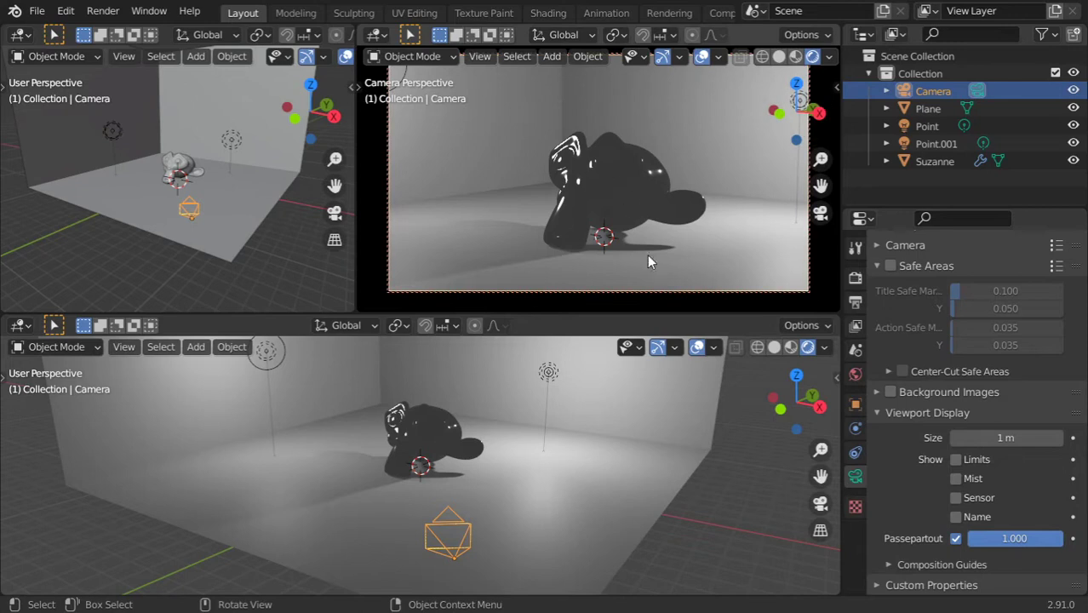
Step: Move the first point light to the back right of the studio
{"action": "left_click", "coordinate": [472, 443]}
{"action": "scroll", "coordinate": [492, 439], "scroll_direction": "down", "scroll_amount": 3}
{"action": "middle_click_drag", "start_coordinate": [492, 439], "coordinate": [447, 454]}
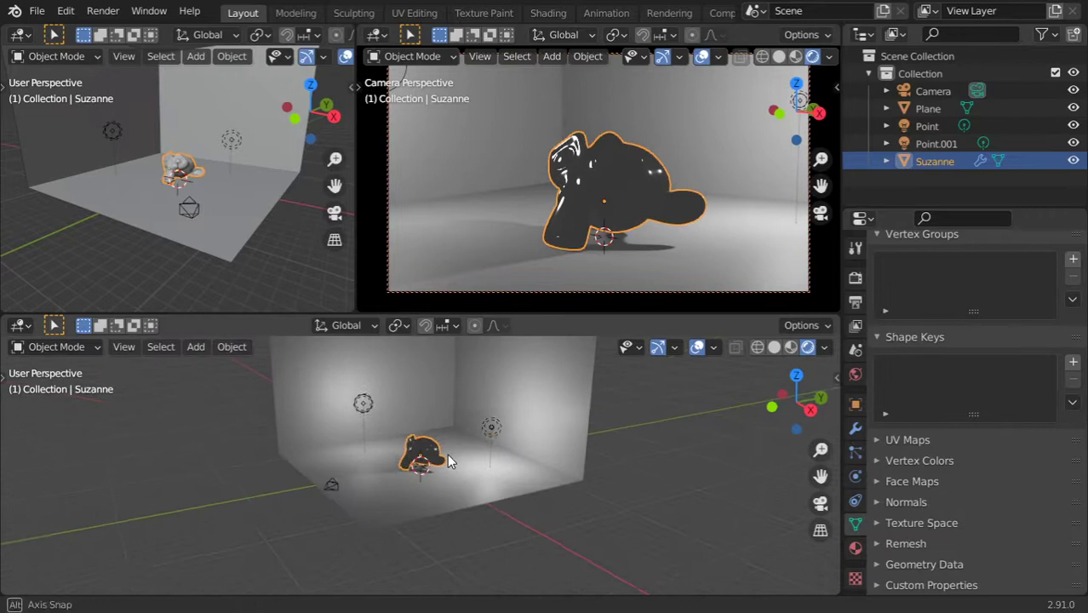
{"action": "left_click", "coordinate": [494, 426]}
{"action": "key", "text": "g"}
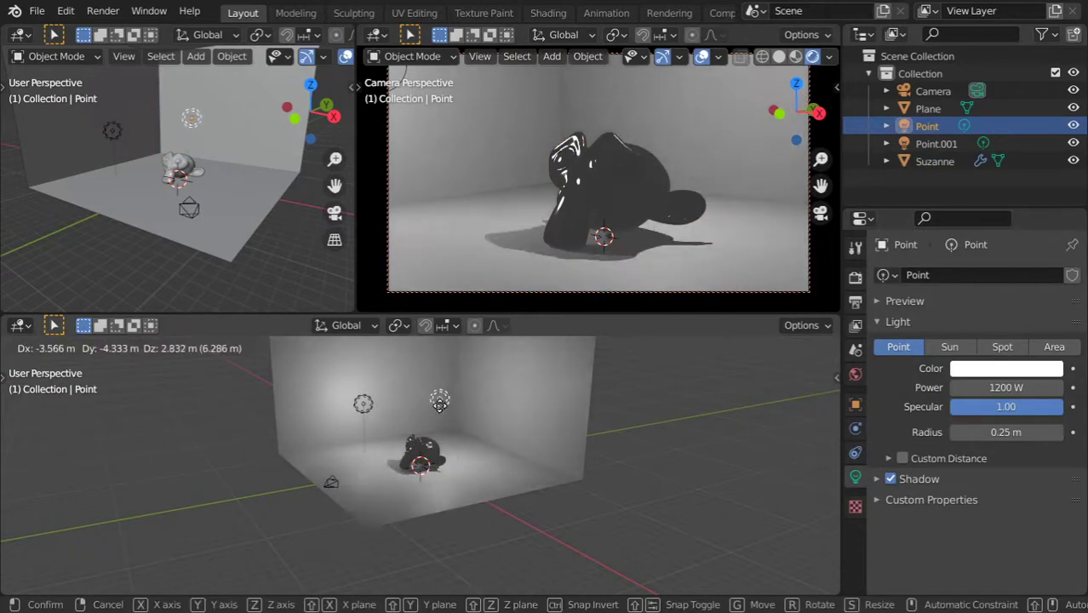
{"action": "left_click", "coordinate": [474, 400]}
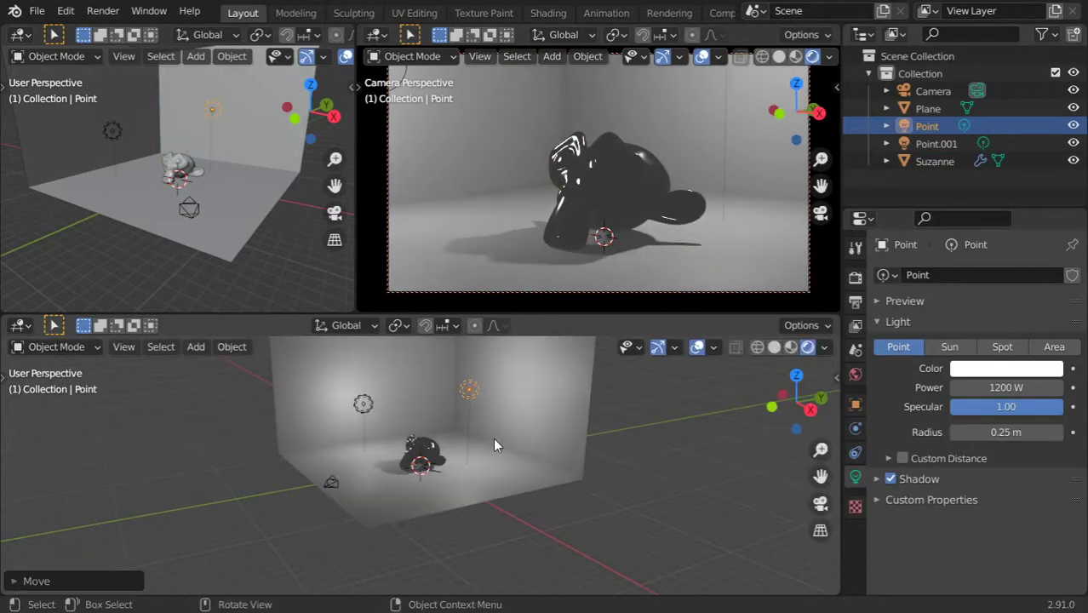
{"action": "middle_click_drag", "start_coordinate": [500, 433], "coordinate": [550, 429]}
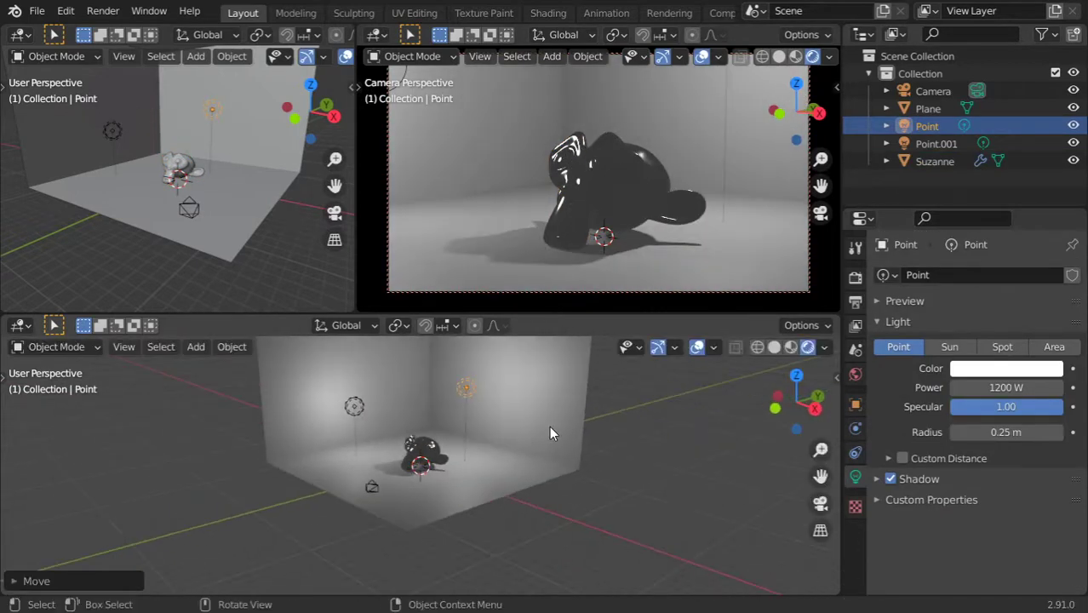
Step: Give the backdrop plane a new material, Material.001, with a brighter base colour
{"action": "left_click", "coordinate": [563, 429]}
{"action": "left_click", "coordinate": [855, 548]}
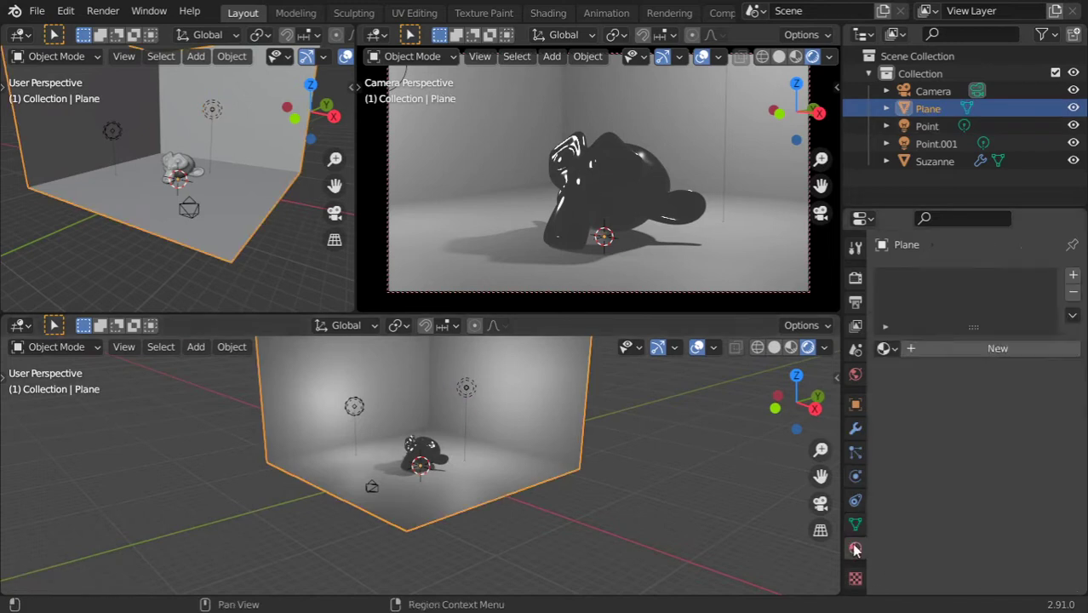
{"action": "left_click", "coordinate": [975, 357]}
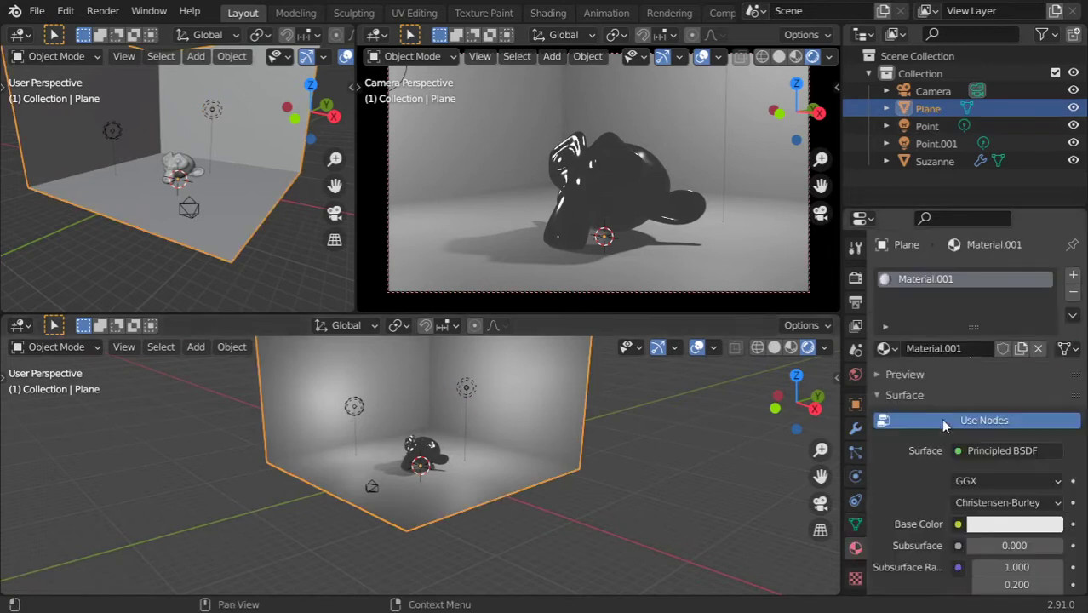
{"action": "left_click", "coordinate": [1019, 525]}
{"action": "left_click_drag", "start_coordinate": [1049, 334], "coordinate": [1049, 285]}
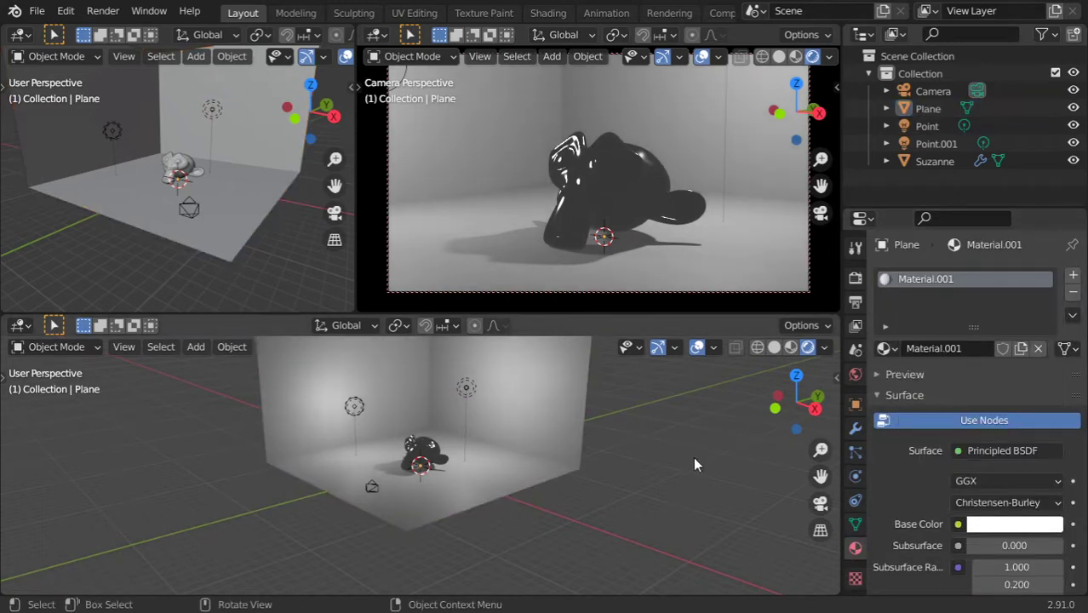
{"action": "scroll", "coordinate": [429, 448], "scroll_direction": "up", "scroll_amount": 1}
Step: Set the render engine to Cycles with Device set to GPU Compute
{"action": "left_click", "coordinate": [855, 247]}
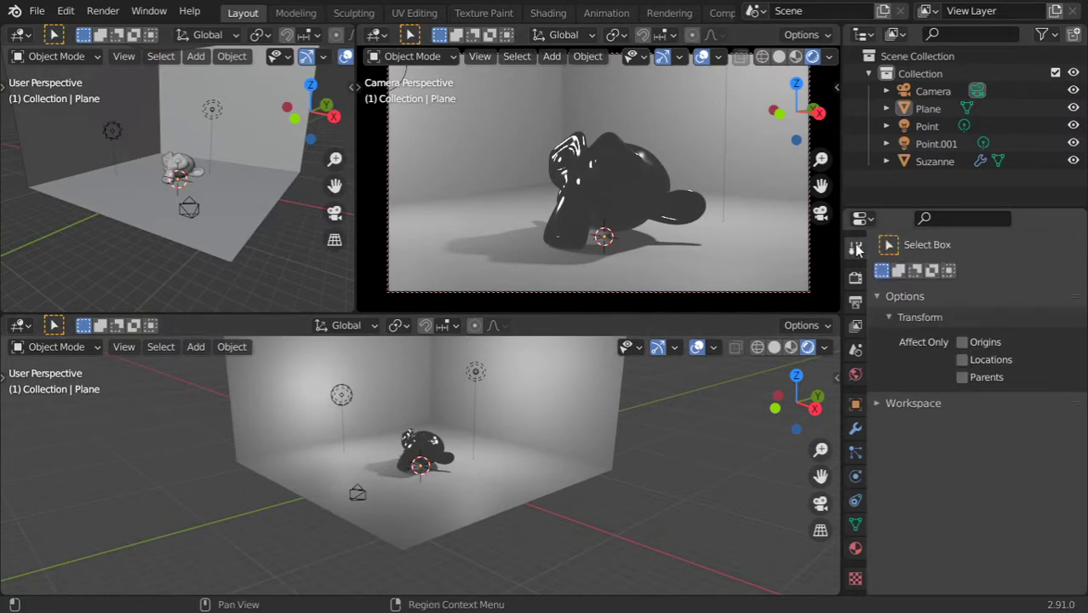
{"action": "left_click", "coordinate": [855, 277]}
{"action": "left_click", "coordinate": [990, 278]}
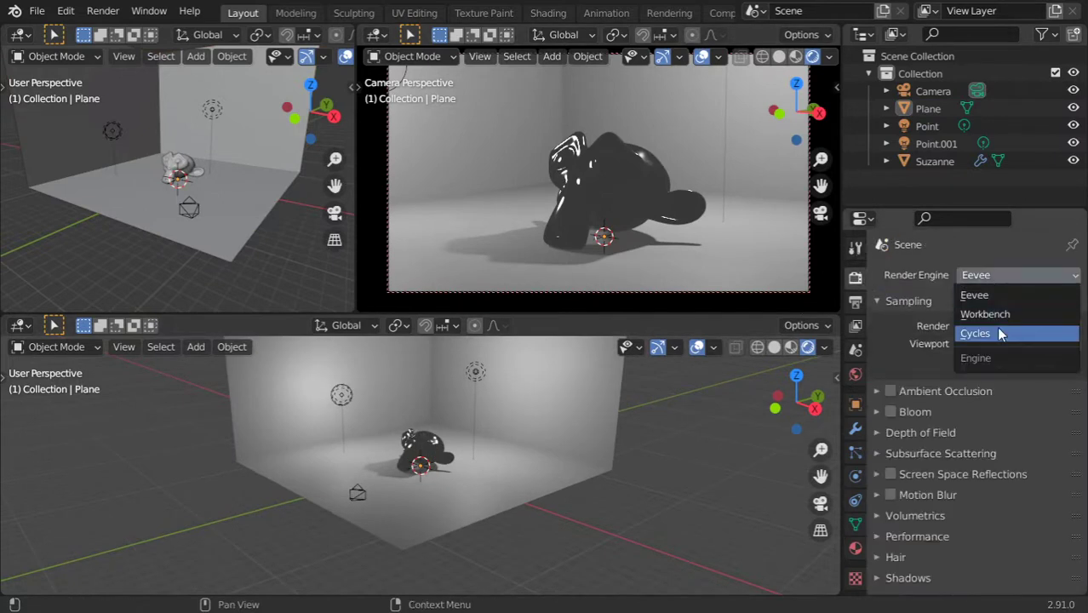
{"action": "left_click", "coordinate": [975, 333]}
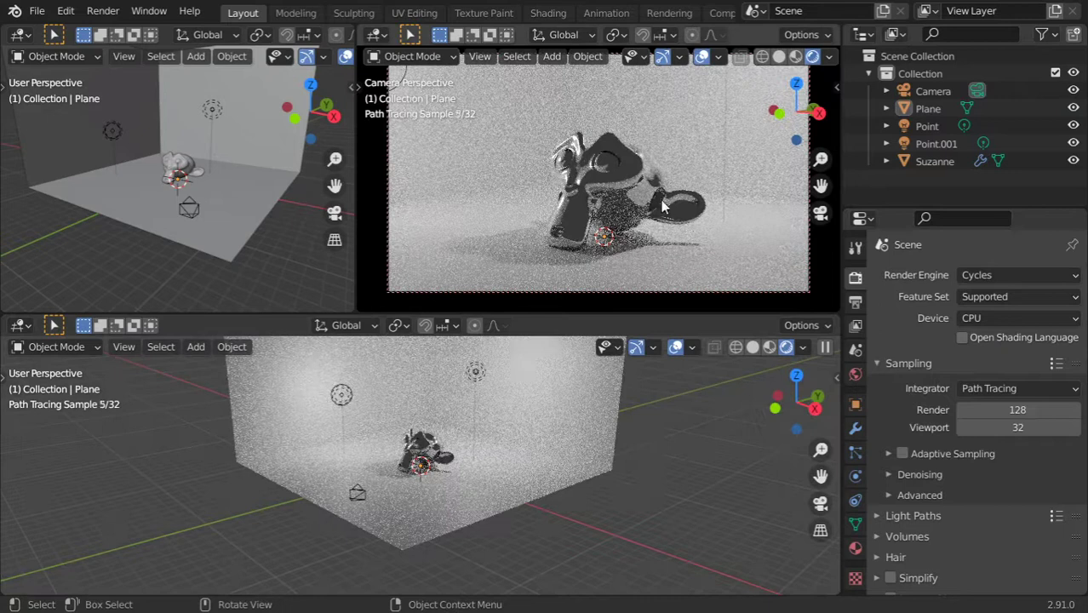
{"action": "left_click", "coordinate": [1015, 318]}
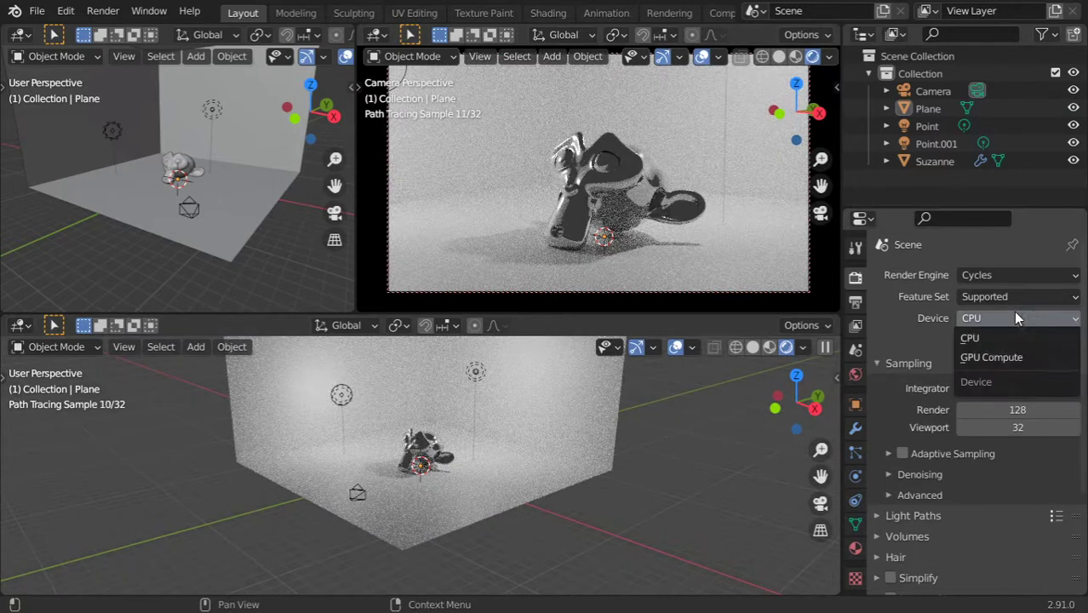
{"action": "left_click", "coordinate": [995, 354]}
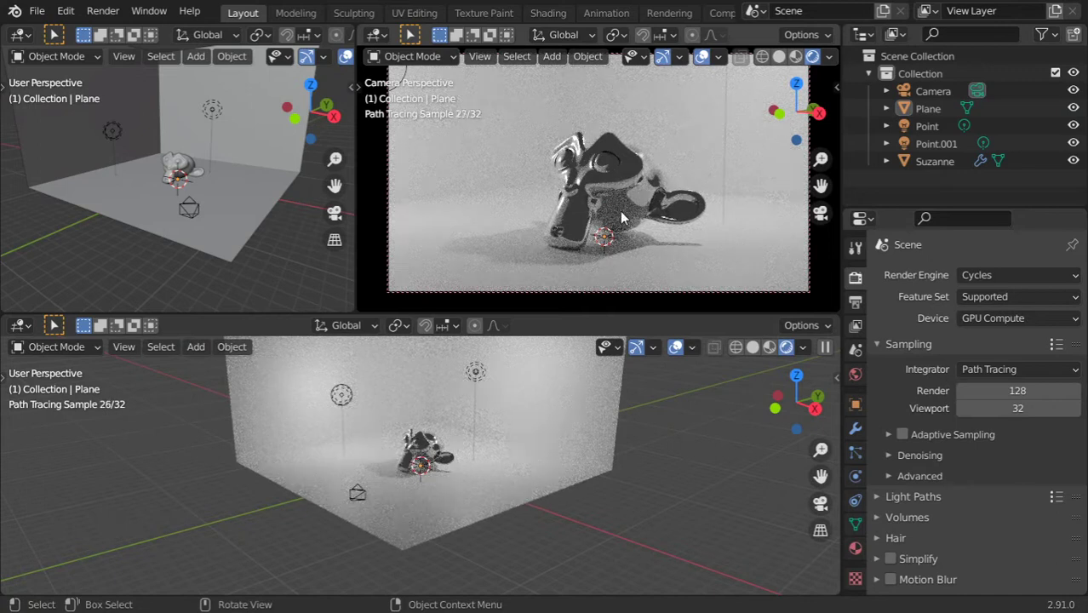
Step: Orbit the bottom viewport around Suzanne to inspect the noisy path-traced preview
{"action": "mouse_move", "coordinate": [476, 443]}
{"action": "middle_mouse_down"}
{"action": "mouse_move", "coordinate": [451, 458]}
{"action": "mouse_move", "coordinate": [501, 462]}
{"action": "middle_mouse_up"}
{"action": "scroll", "coordinate": [452, 457], "scroll_direction": "up", "scroll_amount": 3}
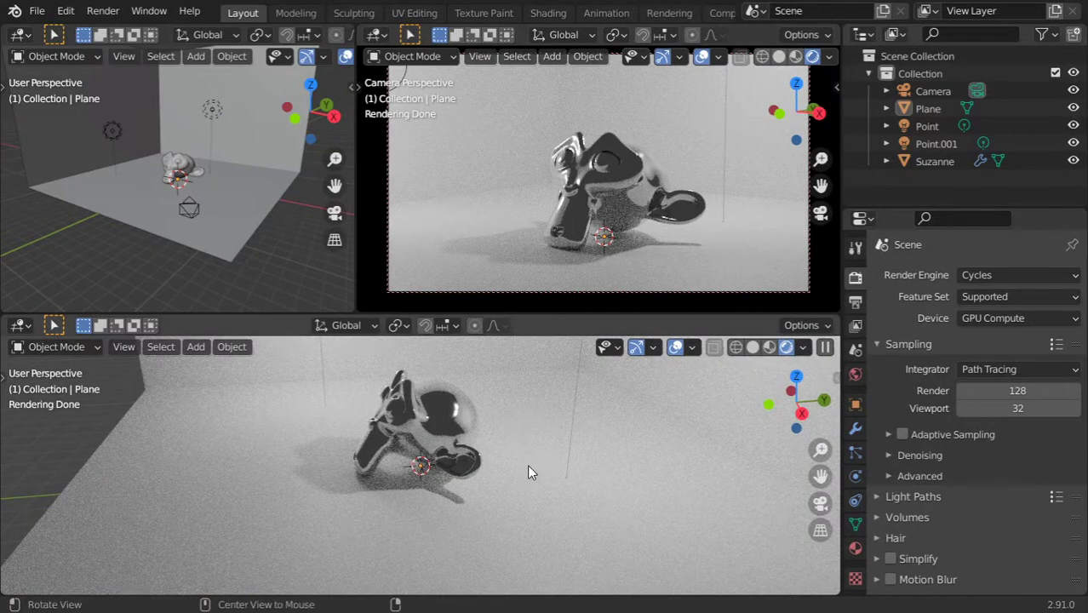
{"action": "mouse_move", "coordinate": [527, 464]}
{"action": "middle_mouse_down"}
{"action": "mouse_move", "coordinate": [393, 459]}
{"action": "mouse_move", "coordinate": [617, 458]}
{"action": "middle_mouse_up"}
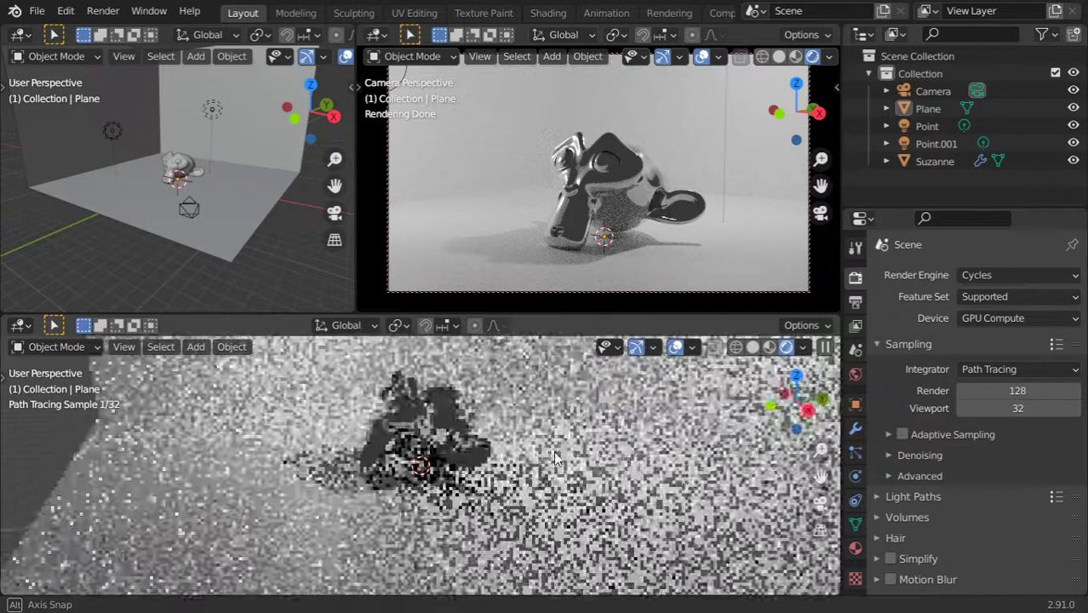
Step: Switch the render engine back to Eevee with 512 render samples
{"action": "left_click", "coordinate": [986, 274]}
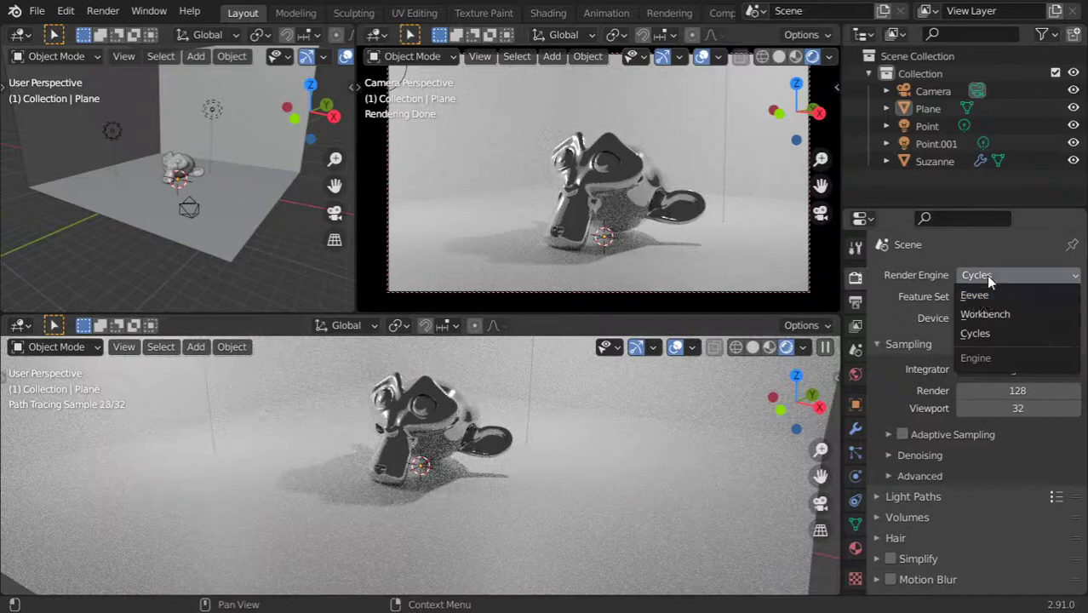
{"action": "left_click", "coordinate": [981, 298]}
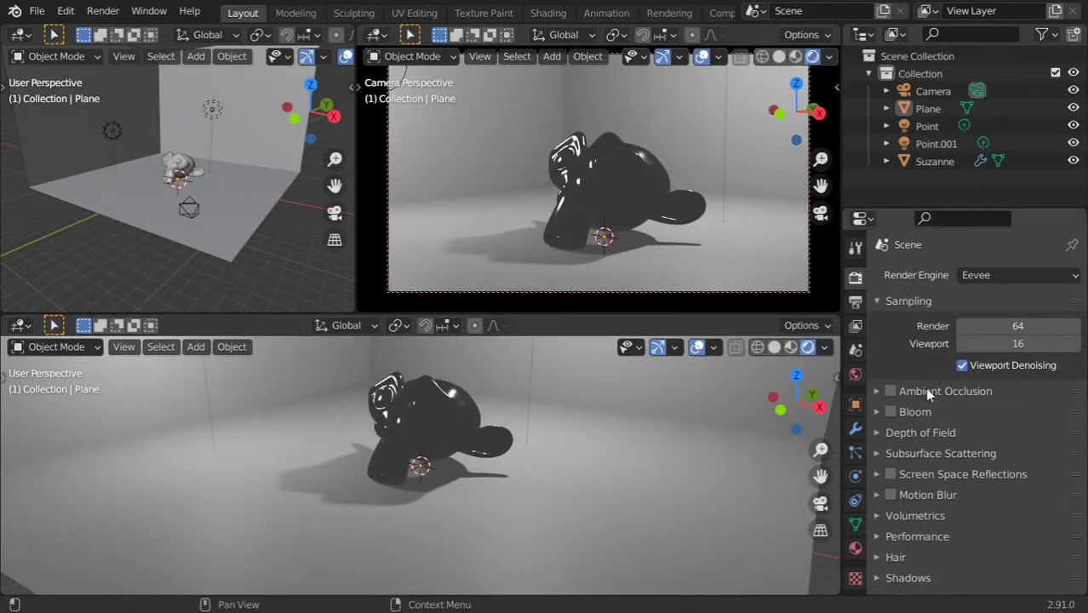
{"action": "double_click", "coordinate": [1003, 327]}
{"action": "type", "text": "512"}
{"action": "key", "text": "Return"}
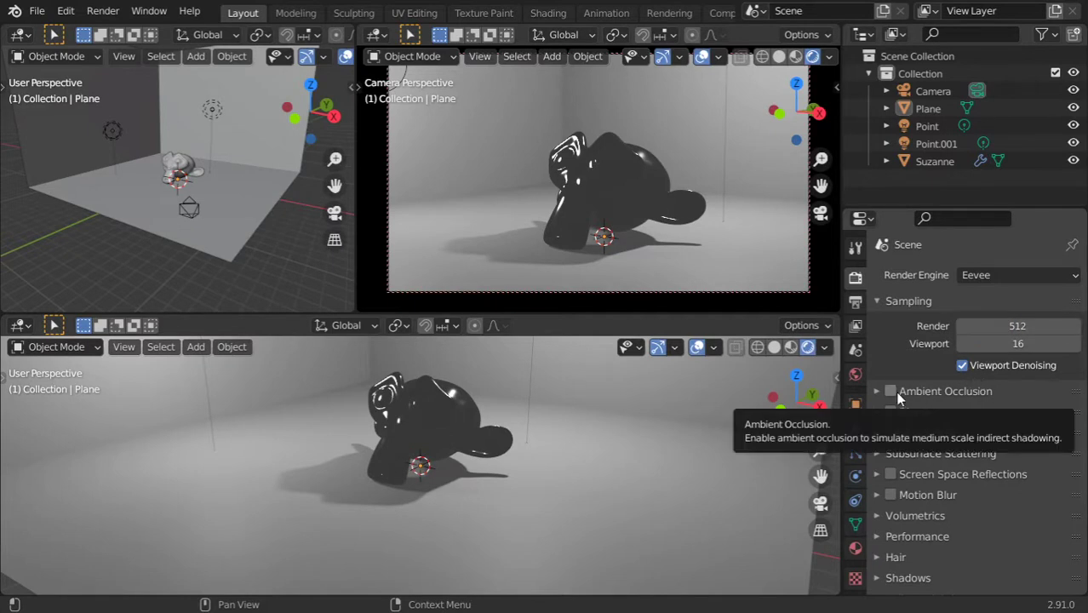
Step: Enable ambient occlusion with factor 2.00 and a distance of 1 m
{"action": "left_click", "coordinate": [891, 392]}
{"action": "left_click", "coordinate": [912, 391]}
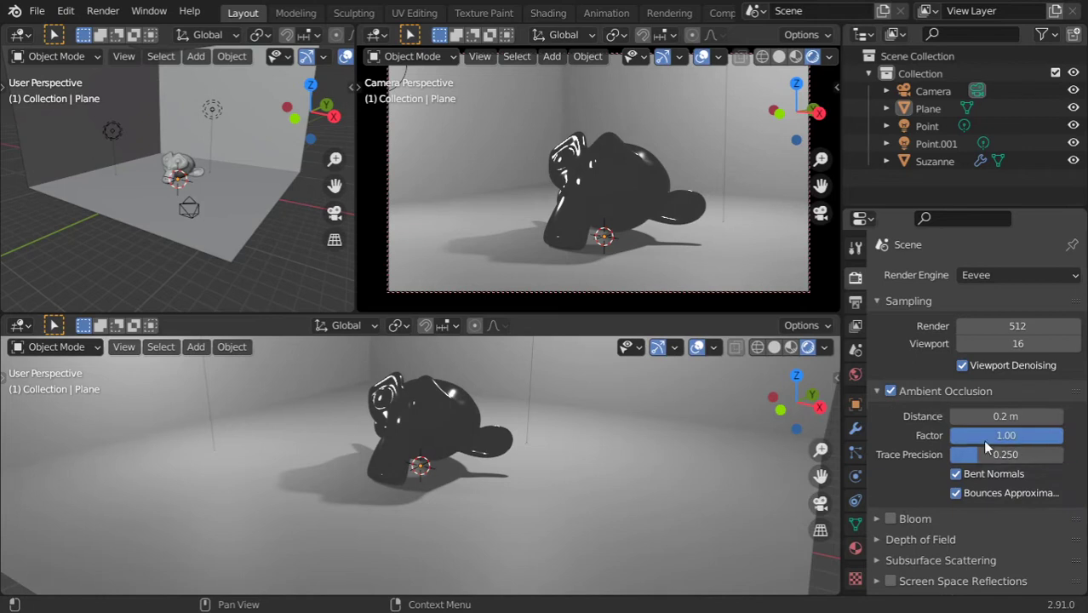
{"action": "left_click", "coordinate": [1013, 435]}
{"action": "type", "text": "2"}
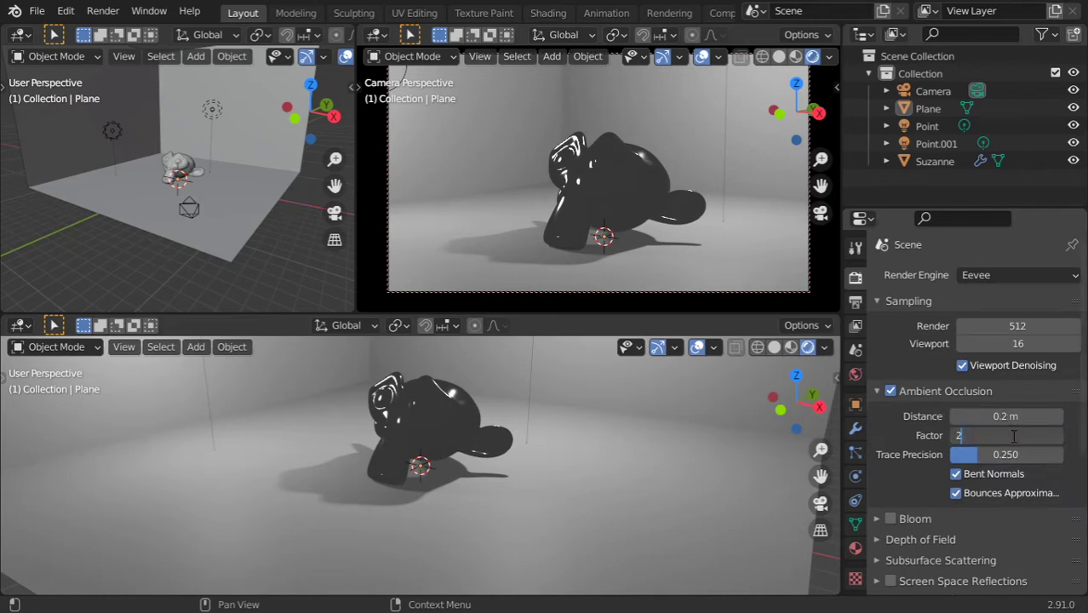
{"action": "key", "text": "Return"}
{"action": "left_click", "coordinate": [1008, 421]}
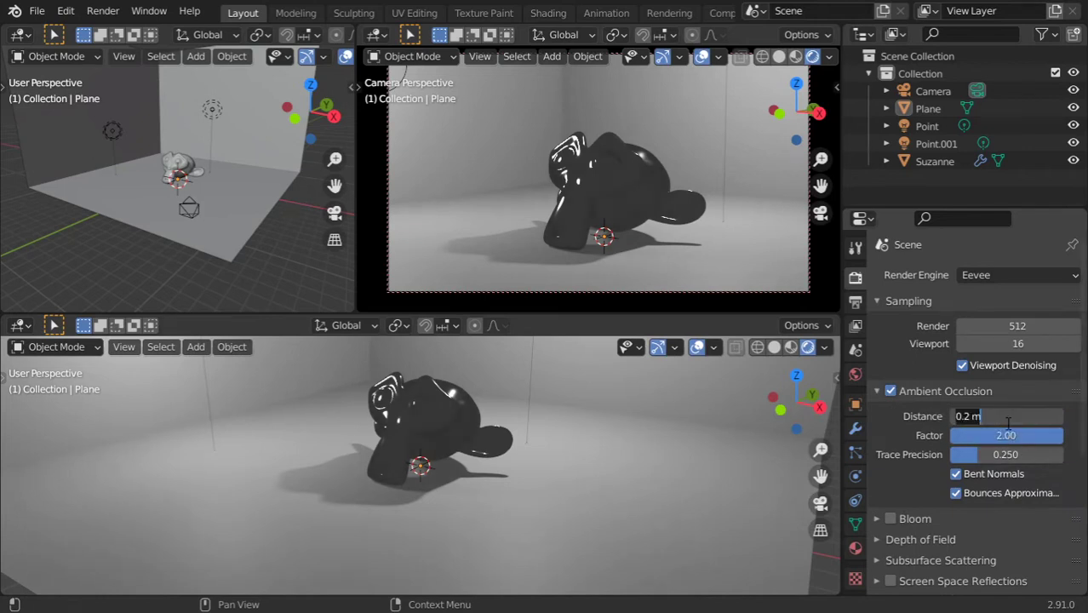
{"action": "type", "text": "2"}
{"action": "key", "text": "Return"}
{"action": "left_click", "coordinate": [1006, 422]}
{"action": "type", "text": ".9"}
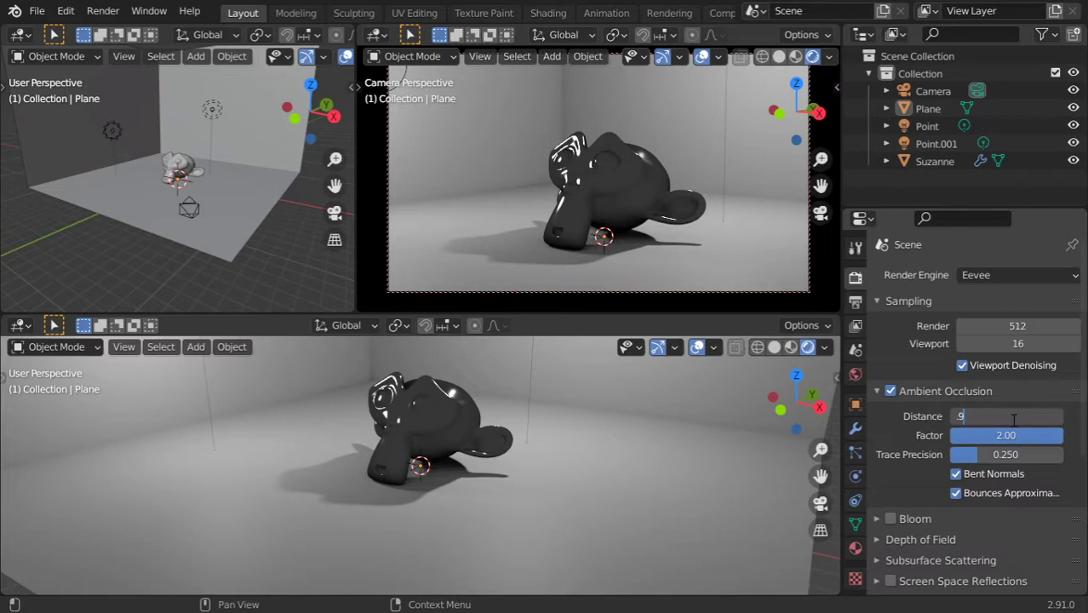
{"action": "key", "text": "Return"}
{"action": "left_click", "coordinate": [1006, 417]}
{"action": "type", "text": "1"}
{"action": "key", "text": "Return"}
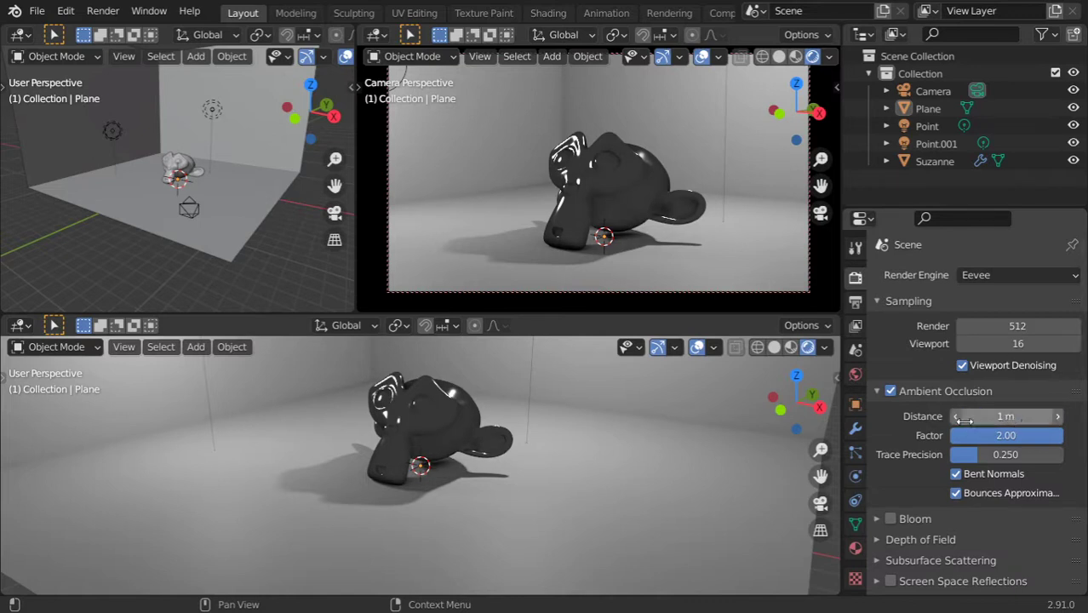
{"action": "left_click", "coordinate": [603, 187]}
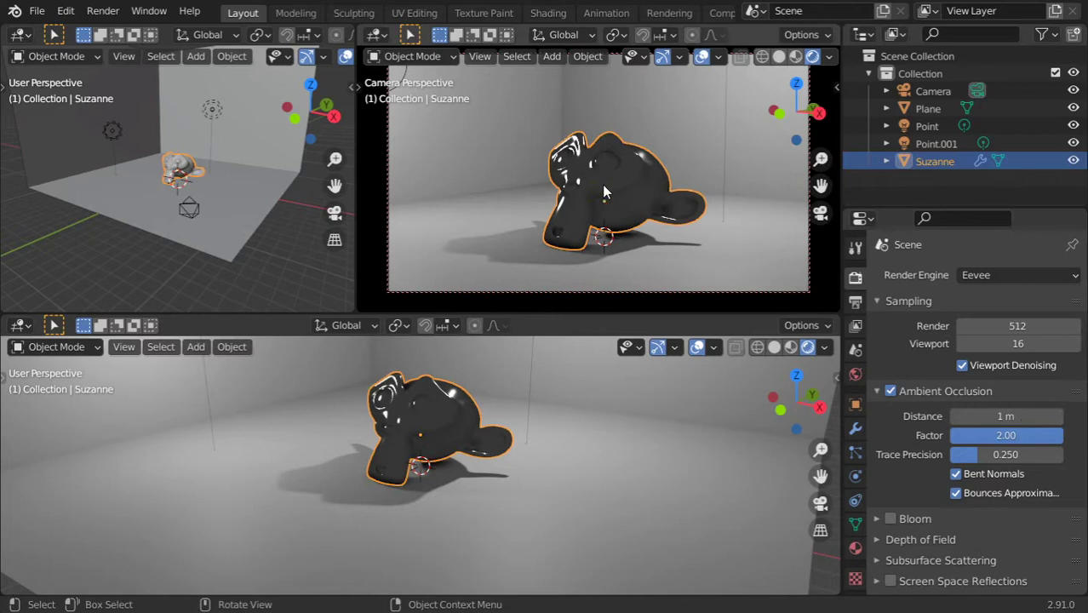
Step: Set the Point light's power to 2000 W and its radius to 2 m
{"action": "left_click", "coordinate": [207, 112]}
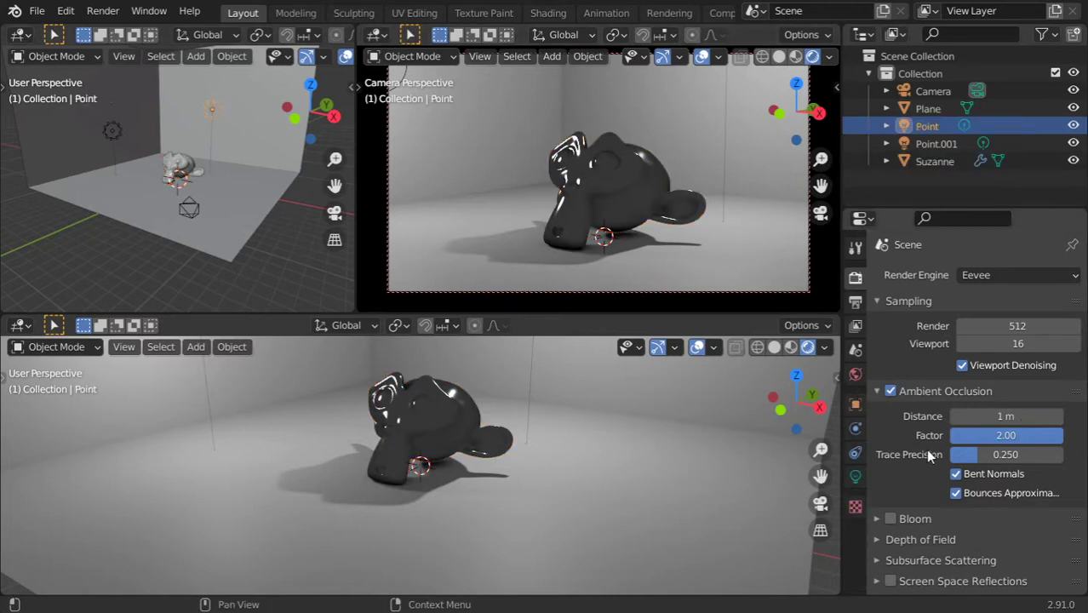
{"action": "left_click", "coordinate": [856, 476]}
{"action": "left_click", "coordinate": [998, 388]}
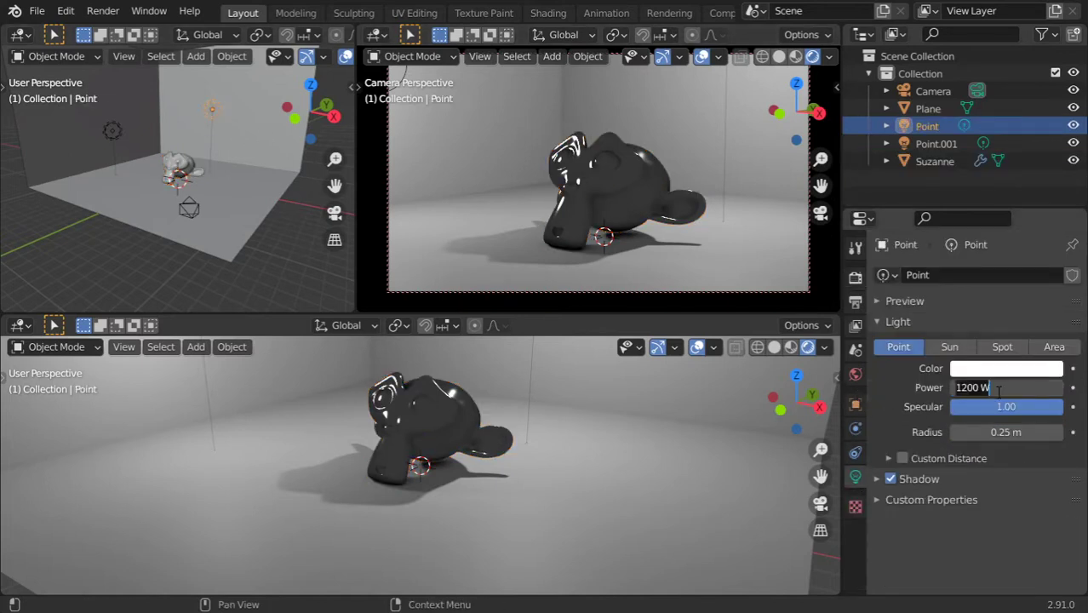
{"action": "key", "text": "Return"}
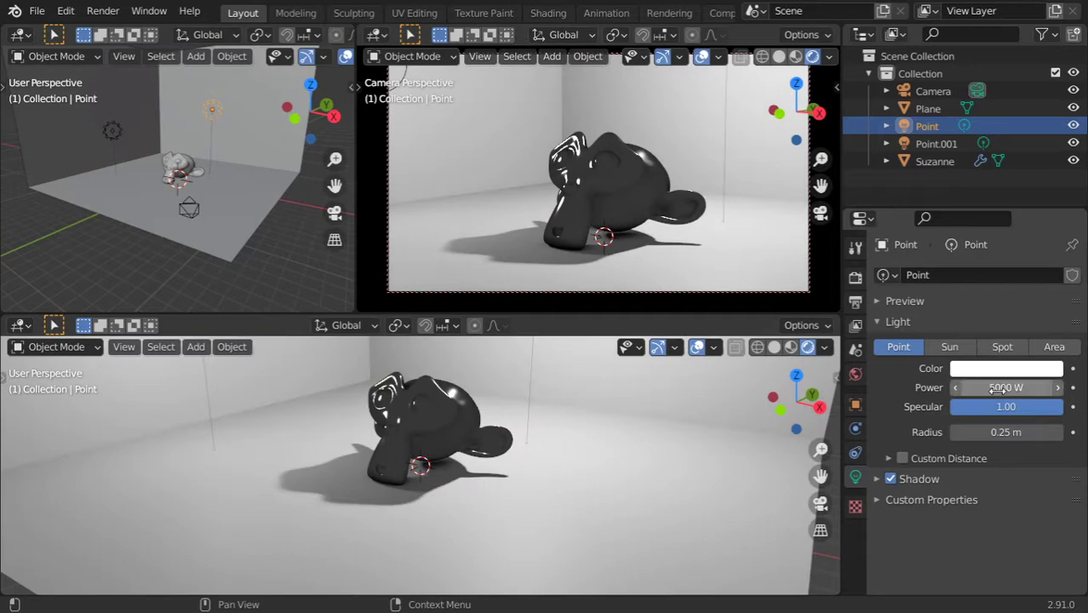
{"action": "left_click", "coordinate": [999, 389]}
{"action": "type", "text": "2000"}
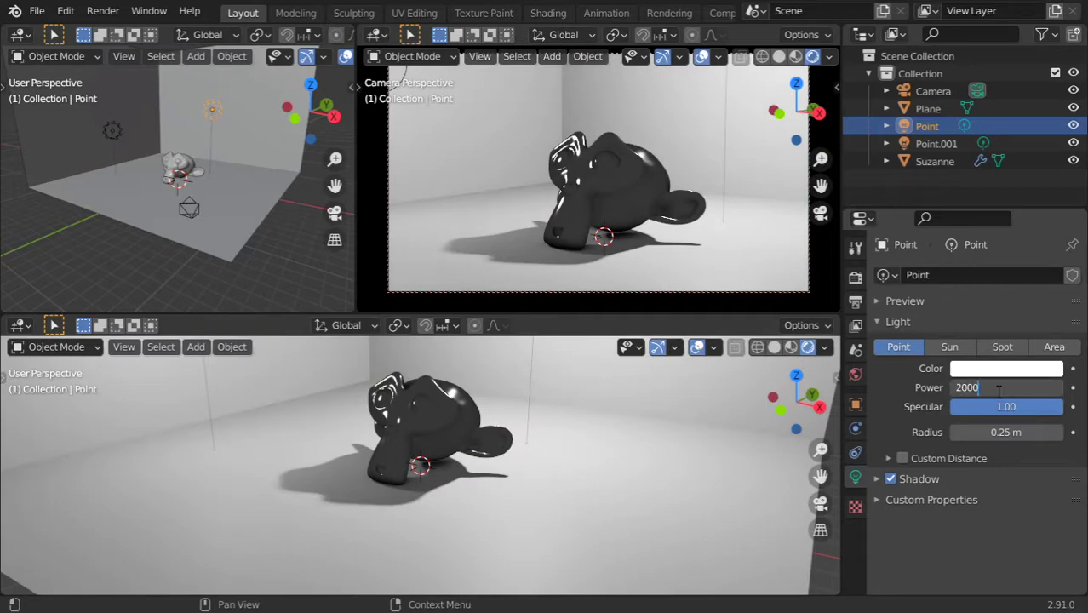
{"action": "key", "text": "Return"}
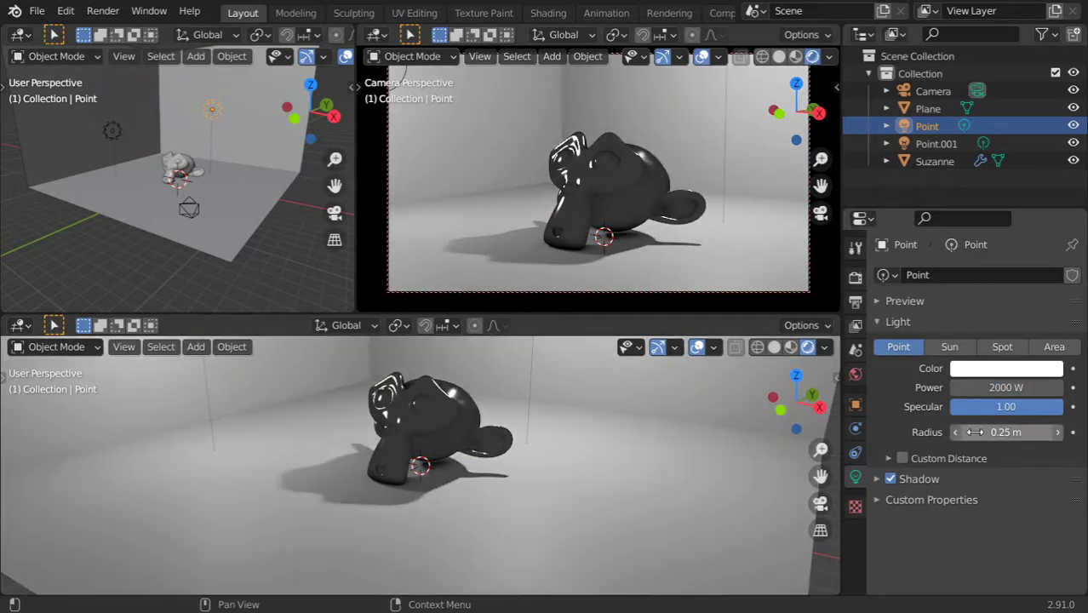
{"action": "left_click", "coordinate": [985, 433]}
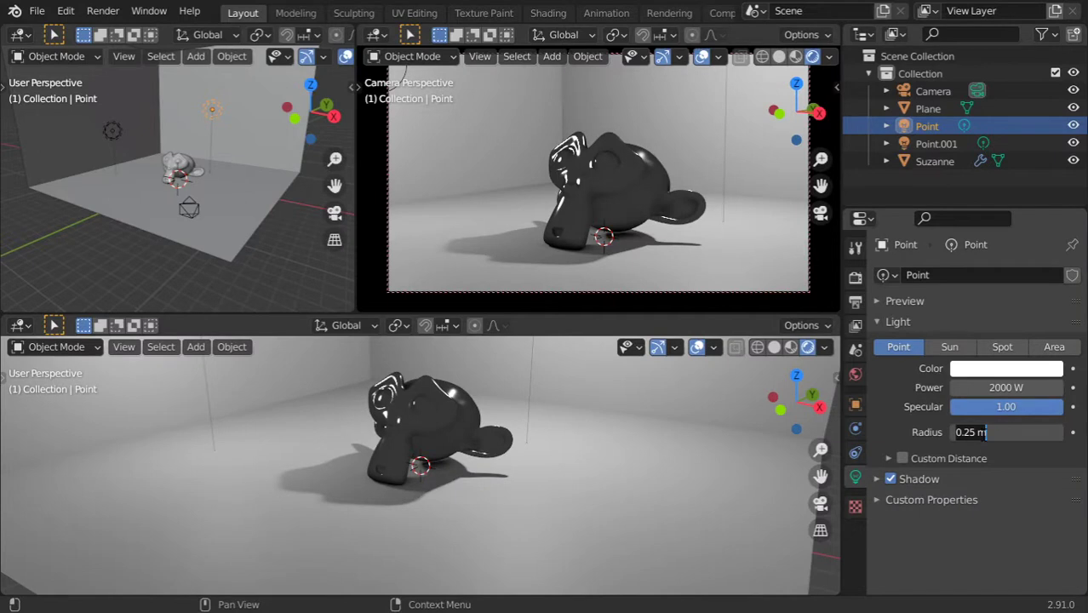
{"action": "type", "text": "2"}
{"action": "key", "text": "Return"}
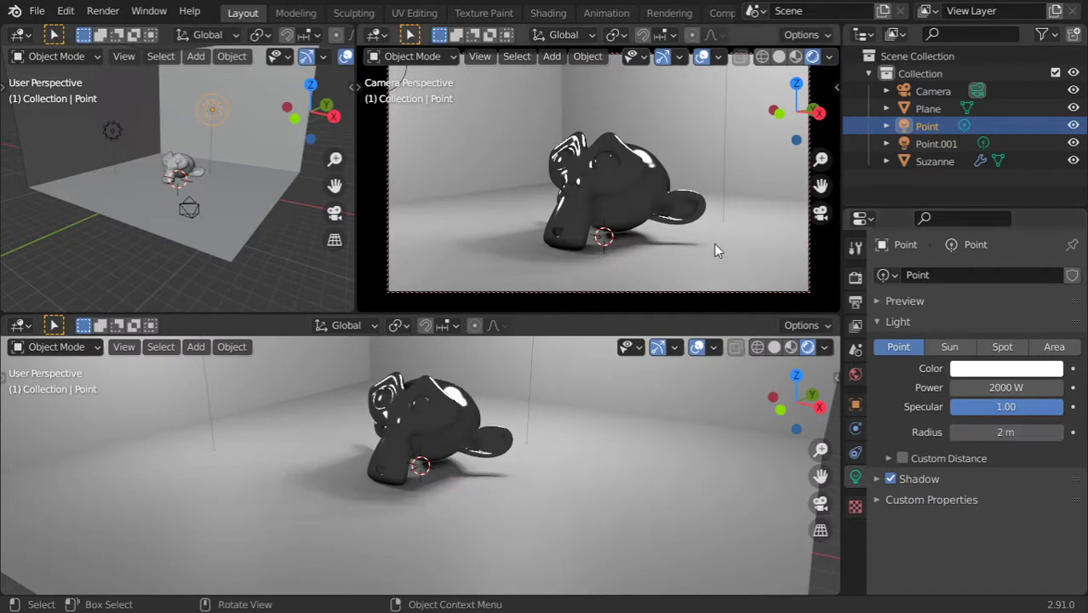
{"action": "left_click", "coordinate": [635, 188]}
Step: Slightly darken Suzanne's chrome base colour, then set Roughness 0.137 and Clearcoat 0.066
{"action": "left_click", "coordinate": [856, 549]}
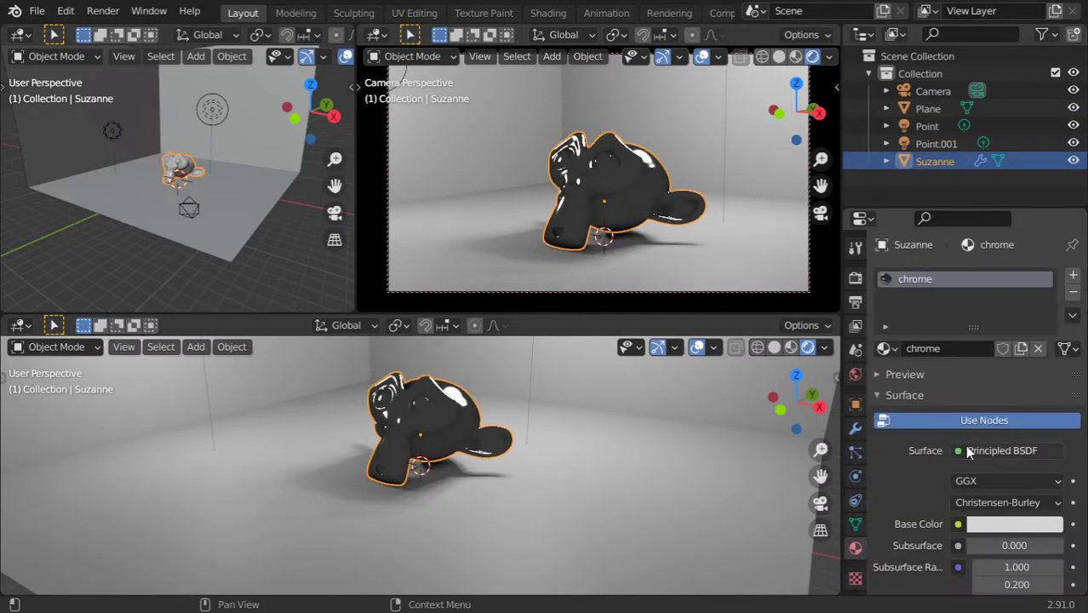
{"action": "left_click", "coordinate": [1014, 525]}
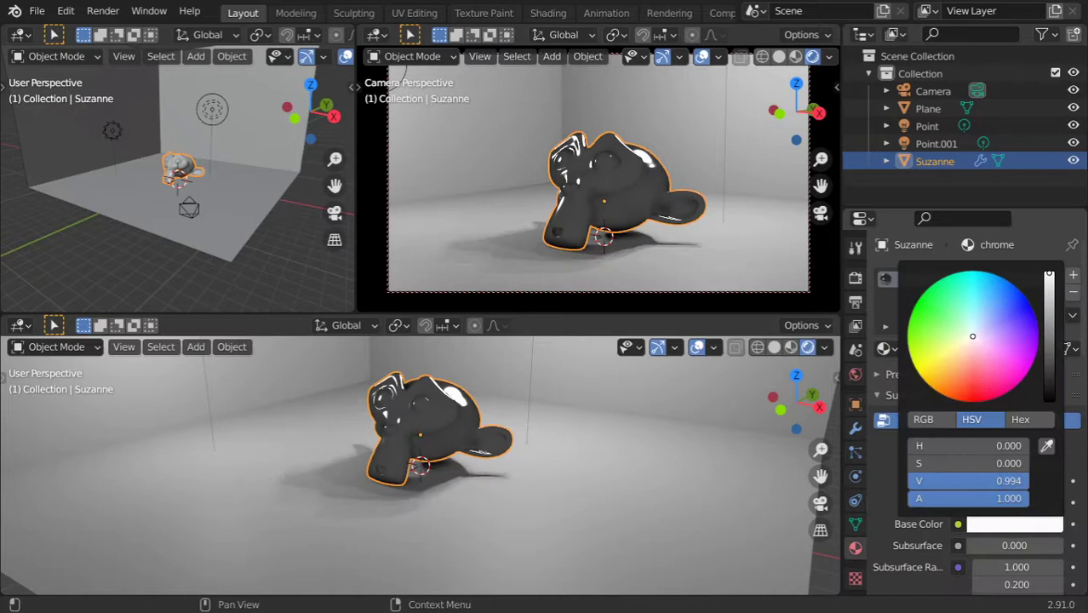
{"action": "left_click_drag", "start_coordinate": [1049, 274], "coordinate": [1049, 279]}
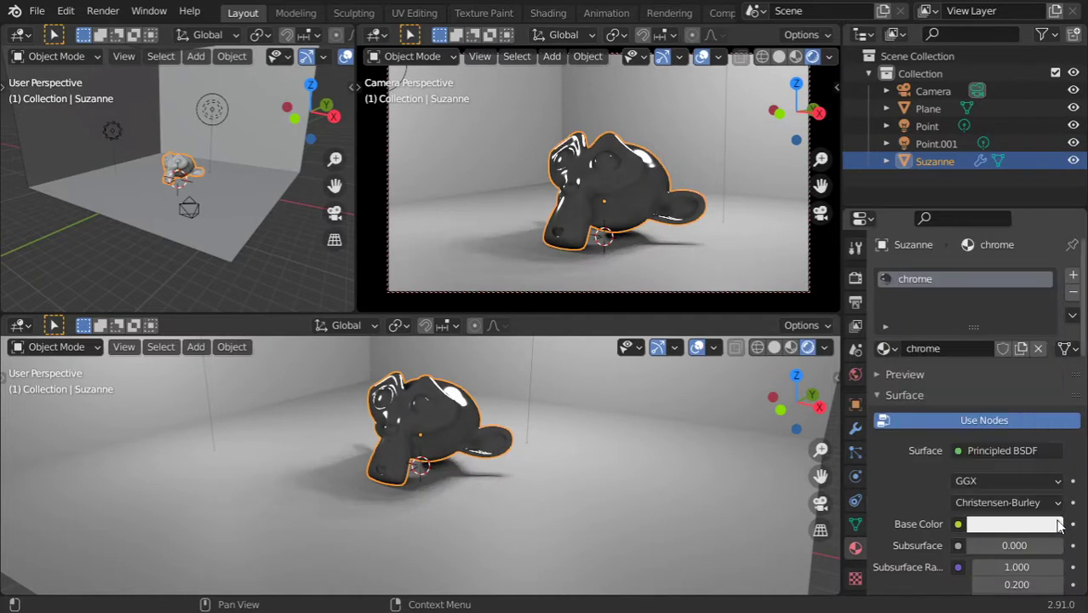
{"action": "scroll", "coordinate": [1036, 438], "scroll_direction": "down", "scroll_amount": 3}
{"action": "scroll", "coordinate": [1036, 438], "scroll_direction": "down", "scroll_amount": 3}
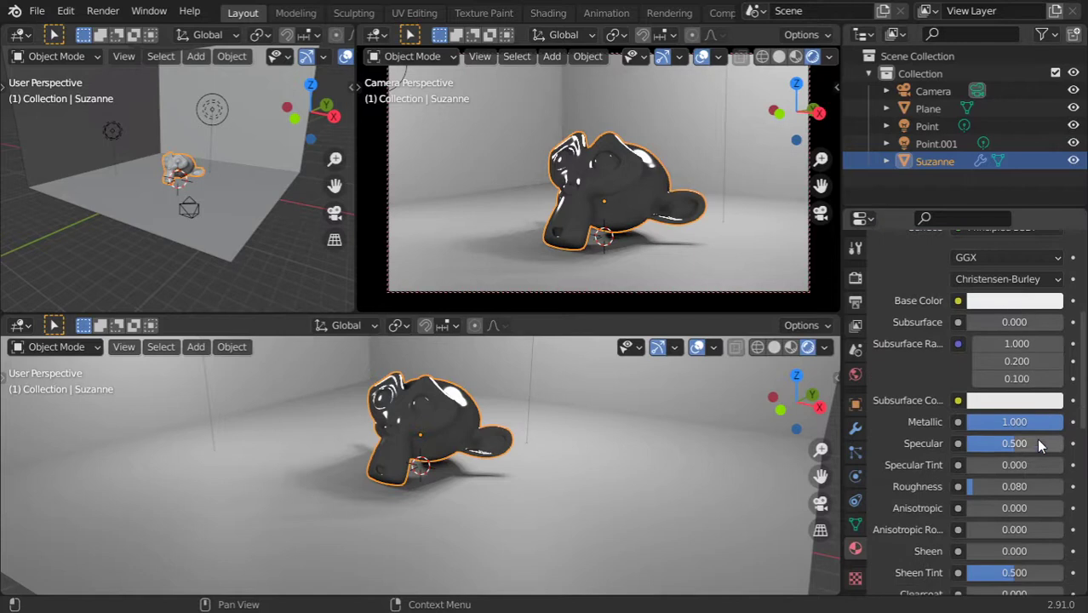
{"action": "mouse_move", "coordinate": [1014, 486]}
{"action": "left_mouse_down"}
{"action": "mouse_move", "coordinate": [1034, 486]}
{"action": "mouse_move", "coordinate": [979, 486]}
{"action": "left_mouse_up"}
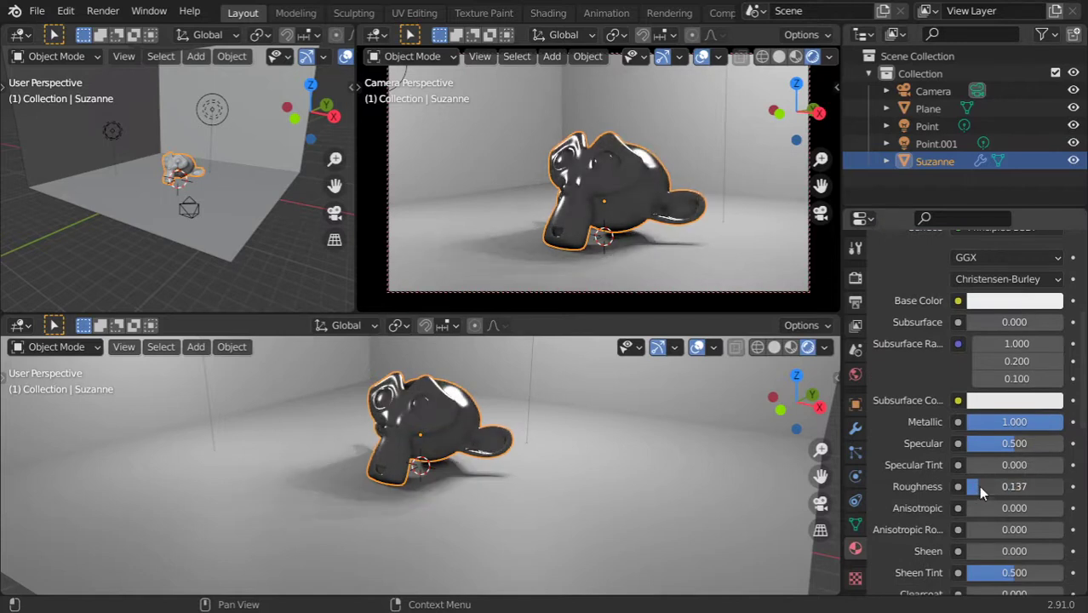
{"action": "scroll", "coordinate": [1001, 527], "scroll_direction": "down", "scroll_amount": 3}
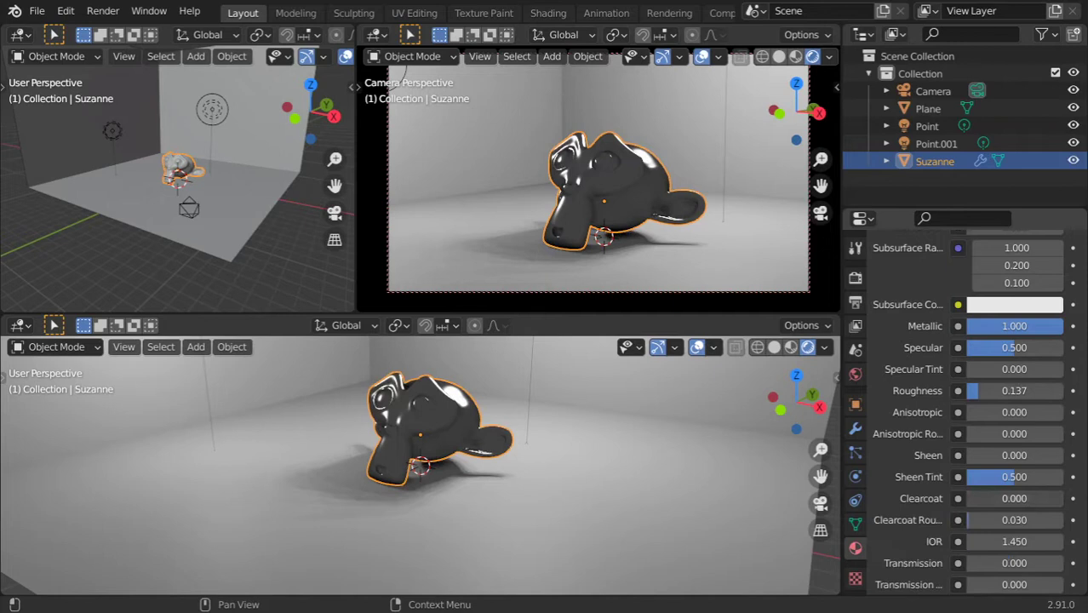
{"action": "left_click_drag", "start_coordinate": [1014, 498], "coordinate": [967, 498]}
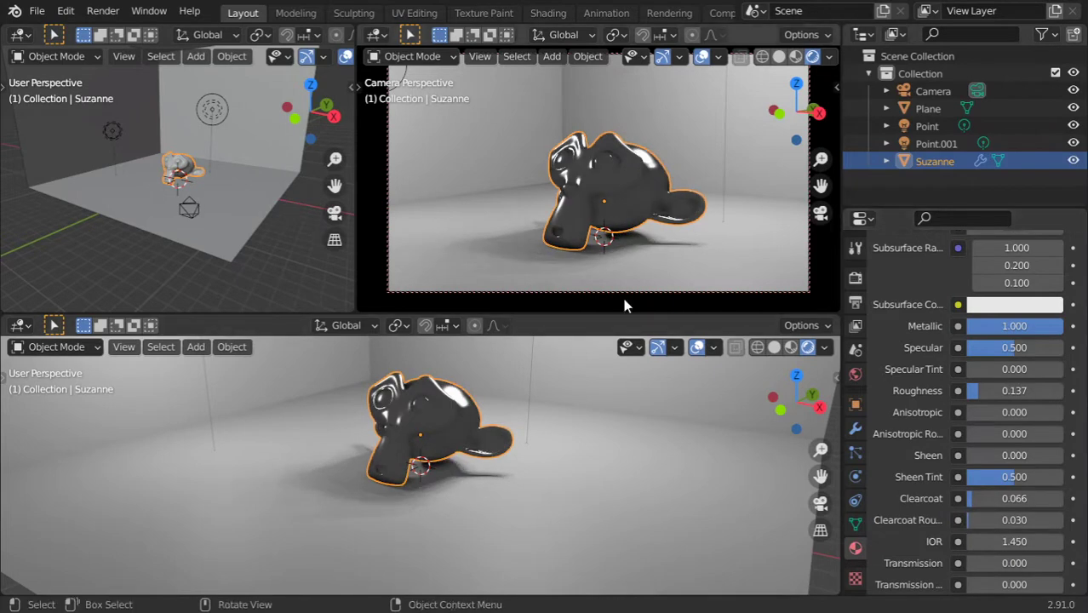
{"action": "scroll", "coordinate": [1005, 357], "scroll_direction": "up", "scroll_amount": 2}
{"action": "scroll", "coordinate": [1004, 358], "scroll_direction": "up", "scroll_amount": 2}
{"action": "scroll", "coordinate": [1005, 358], "scroll_direction": "up", "scroll_amount": 1}
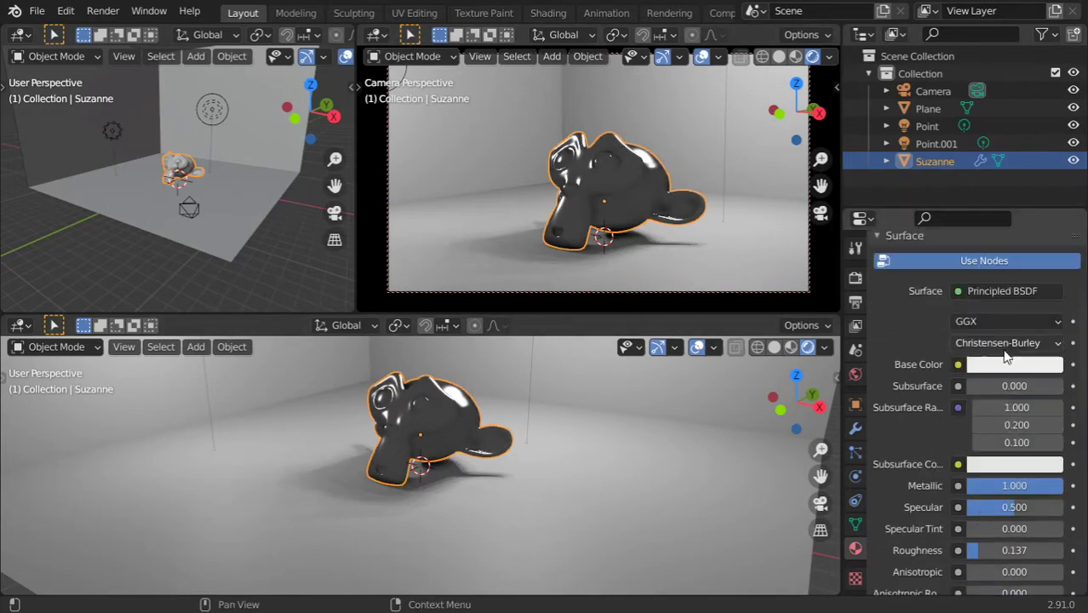
{"action": "scroll", "coordinate": [1011, 367], "scroll_direction": "up", "scroll_amount": 4}
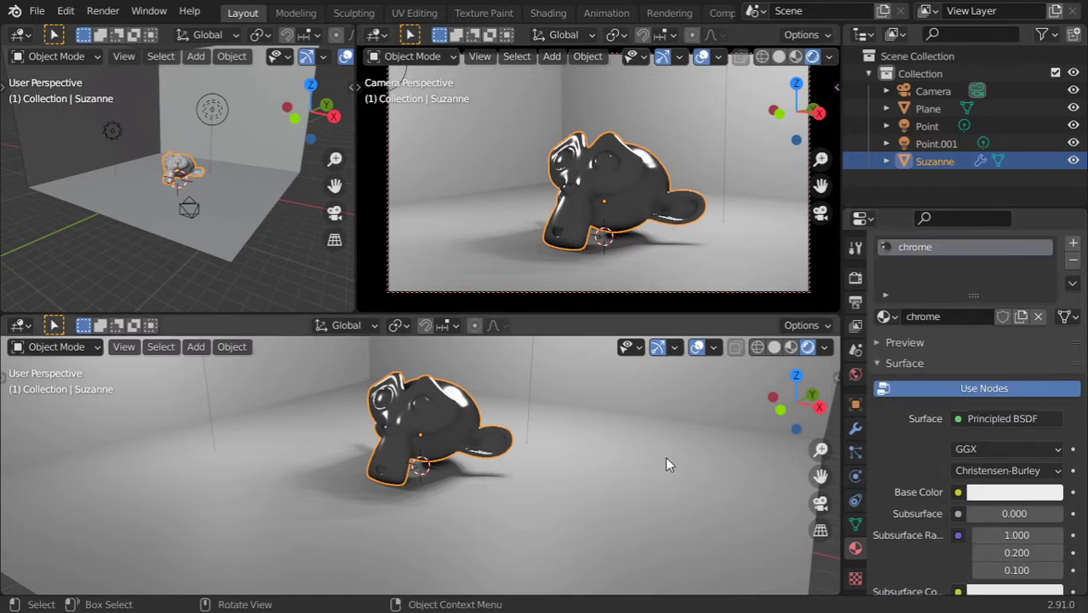
Step: Preview the scene with the Cycles render engine, then switch back to Eevee
{"action": "left_click", "coordinate": [855, 247]}
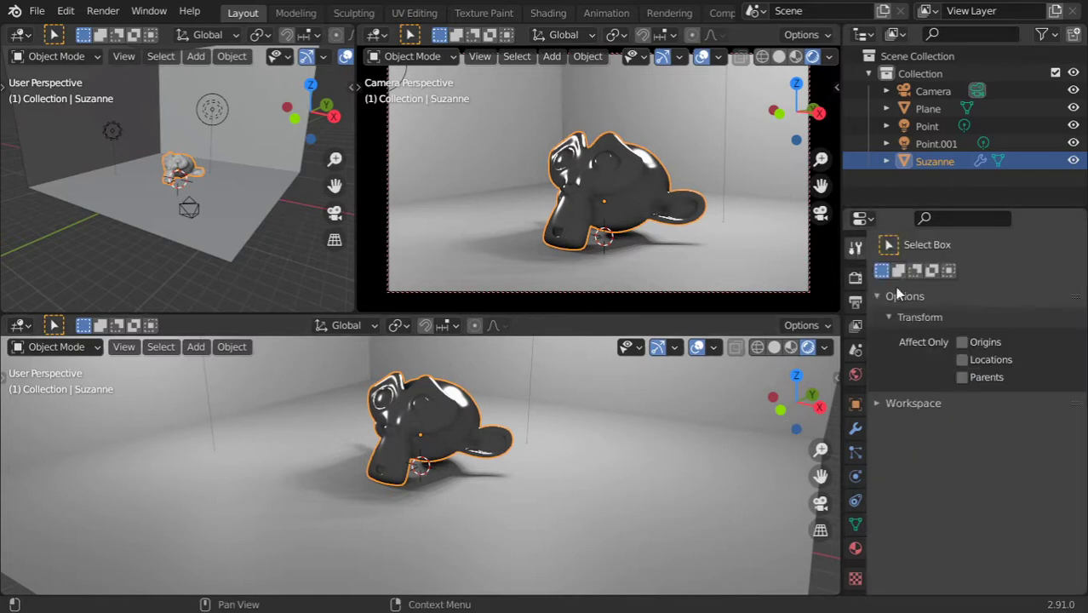
{"action": "left_click", "coordinate": [855, 278]}
{"action": "left_click", "coordinate": [1047, 275]}
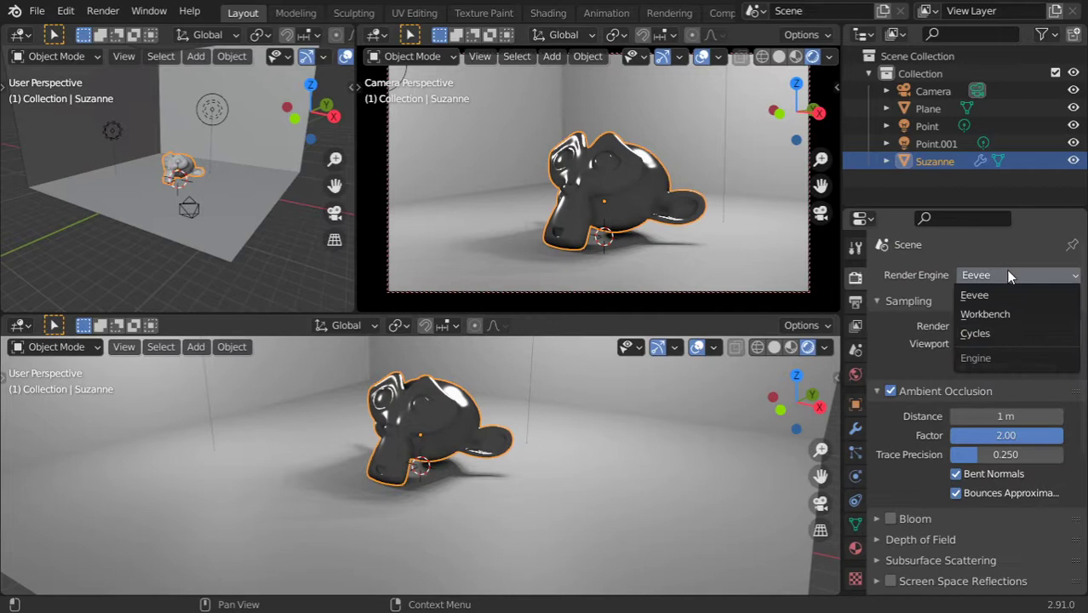
{"action": "left_click", "coordinate": [983, 349]}
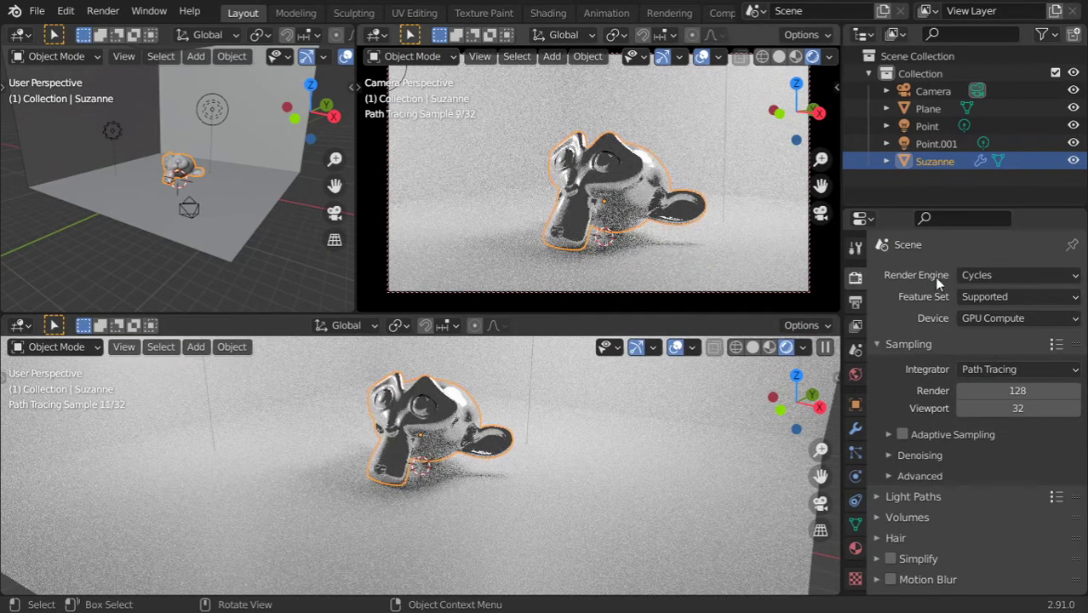
{"action": "left_click", "coordinate": [986, 324]}
{"action": "left_click", "coordinate": [979, 275]}
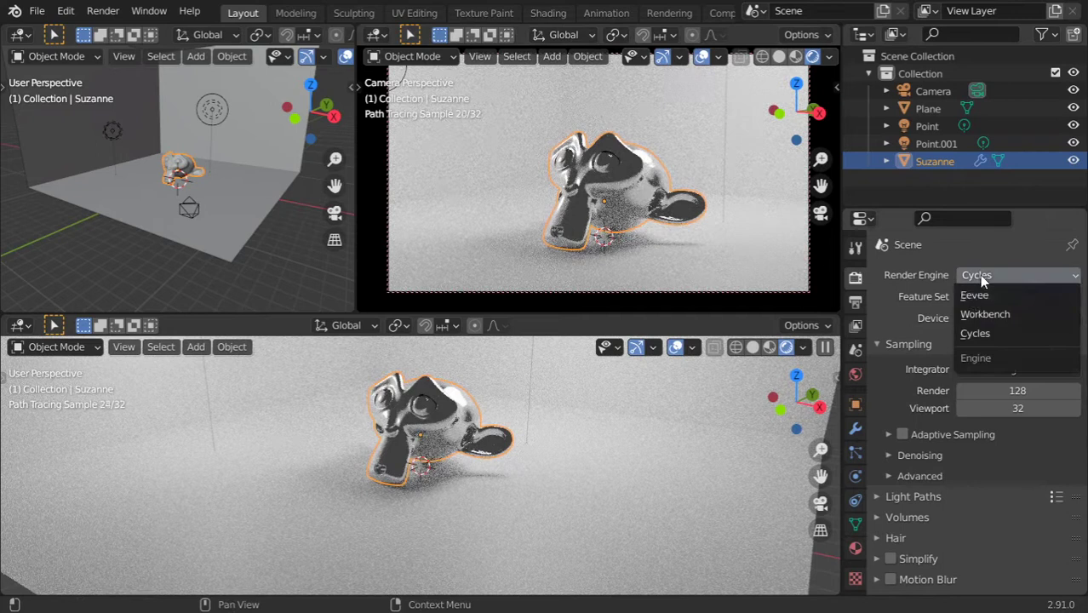
{"action": "left_click", "coordinate": [971, 296]}
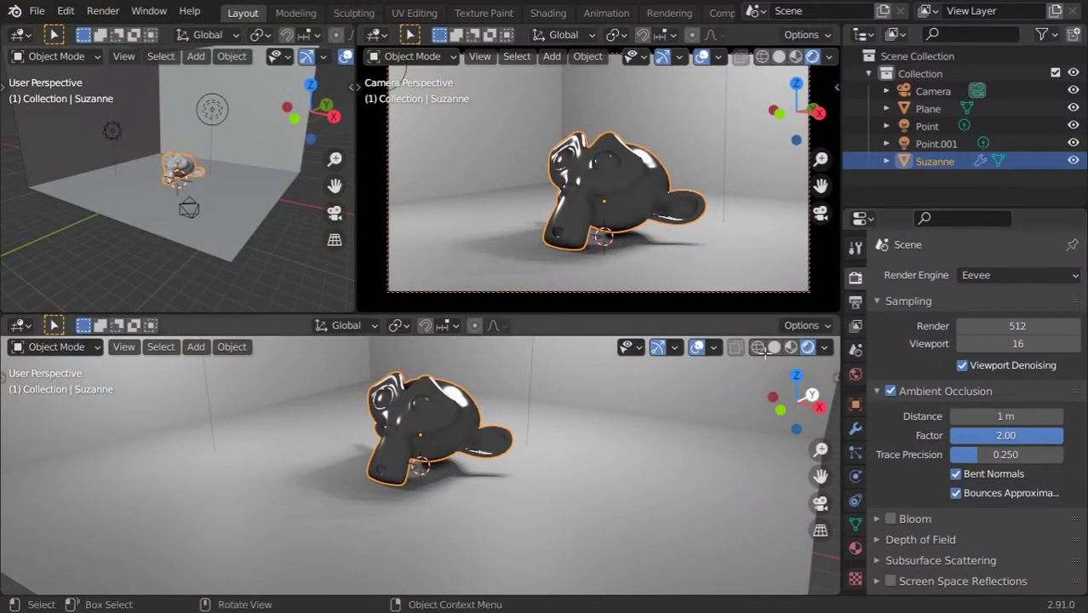
Step: Enable Contact Shadows in the Point light's shadow settings
{"action": "left_click", "coordinate": [214, 111]}
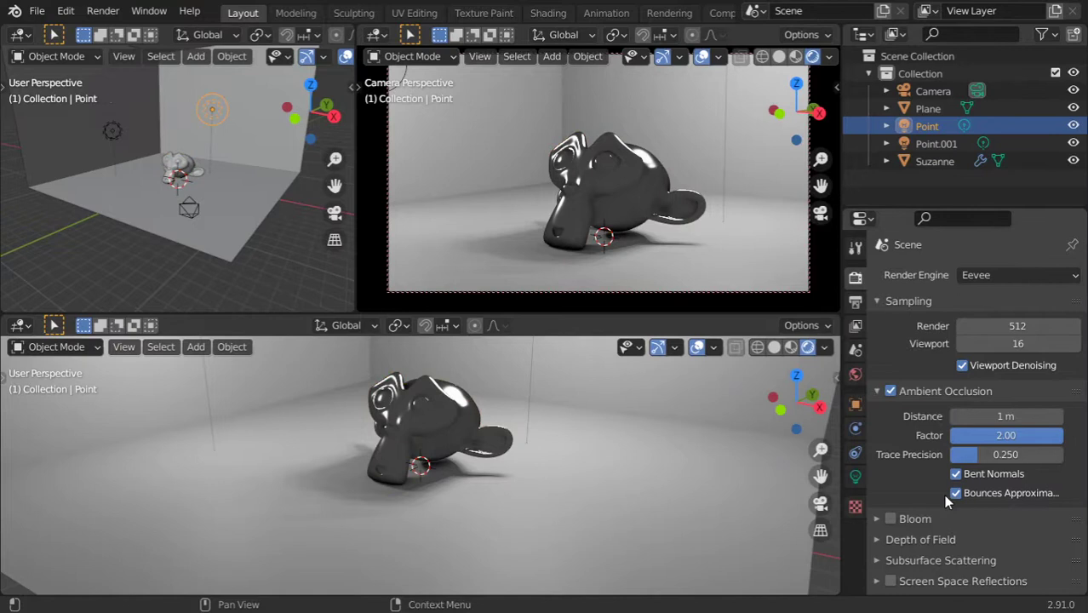
{"action": "left_click", "coordinate": [855, 477]}
{"action": "left_click", "coordinate": [914, 482]}
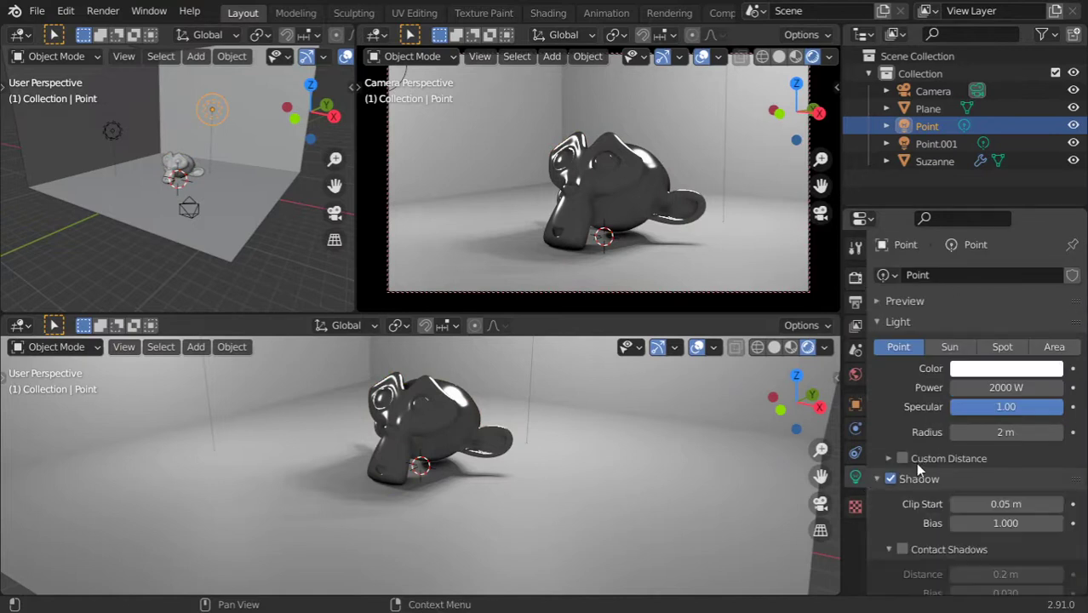
{"action": "left_click", "coordinate": [936, 548]}
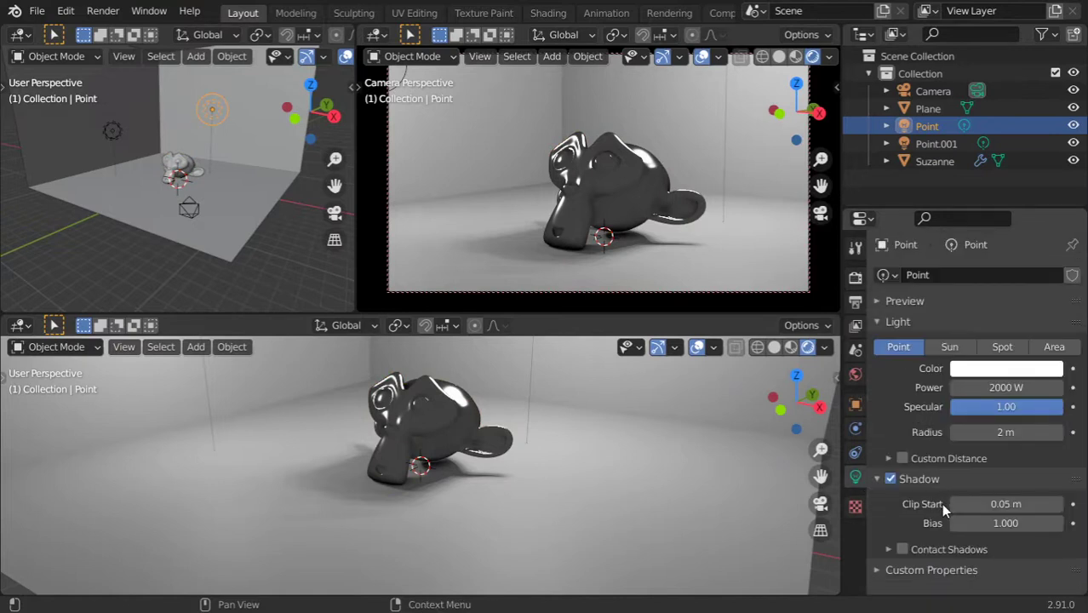
{"action": "left_click", "coordinate": [891, 550]}
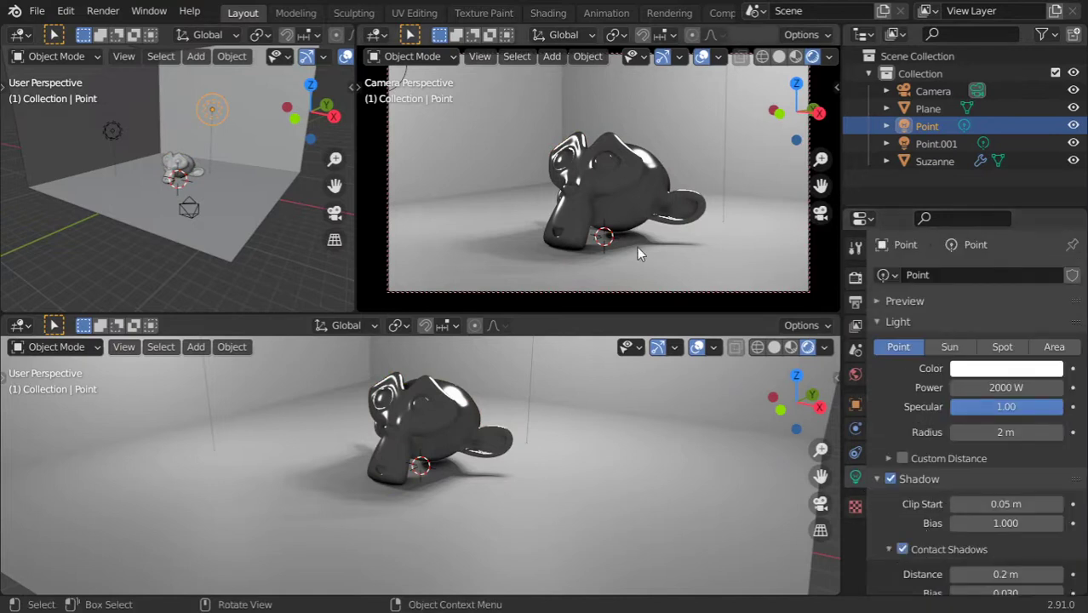
{"action": "left_click", "coordinate": [903, 550]}
{"action": "left_click", "coordinate": [904, 550]}
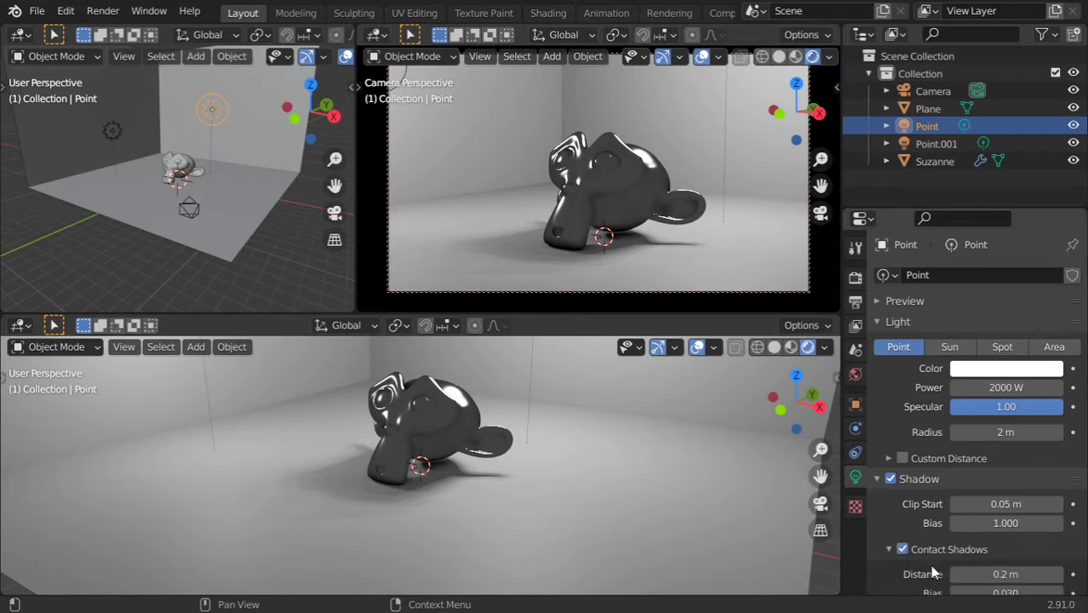
Step: Select Suzanne and tick Screen Space Reflections in the Eevee render settings
{"action": "left_click", "coordinate": [888, 459]}
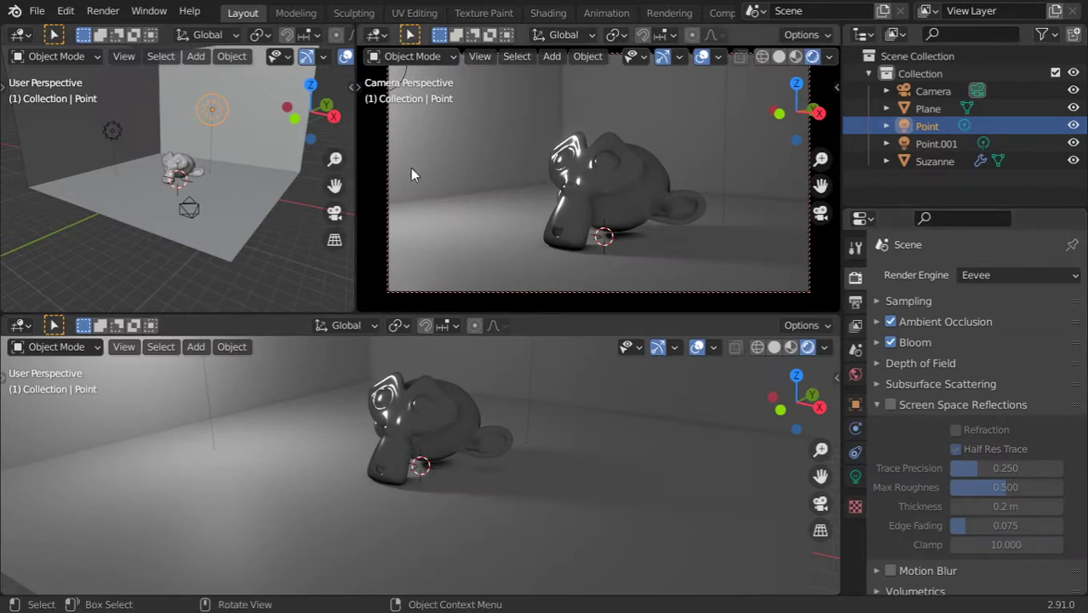
{"action": "left_click", "coordinate": [189, 170]}
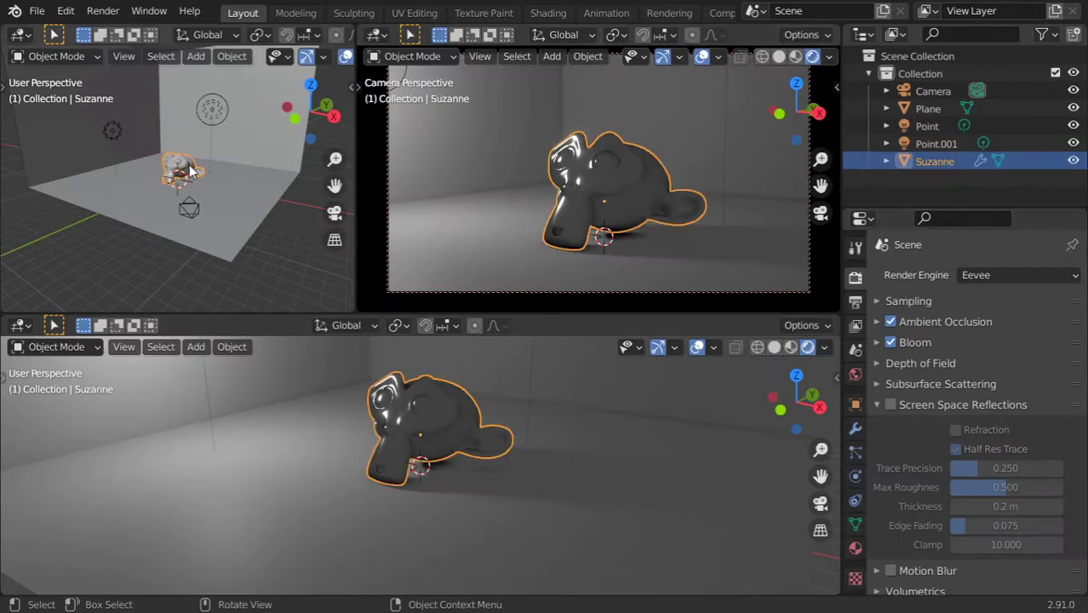
{"action": "left_click", "coordinate": [891, 405]}
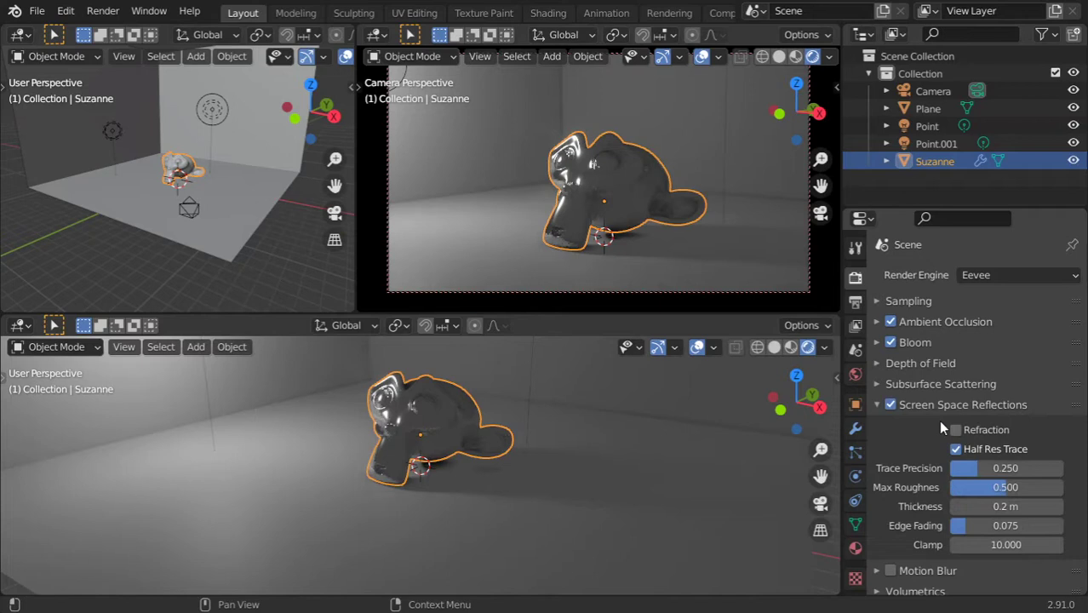
Step: Lower the Point light's power to 1500 W
{"action": "left_click", "coordinate": [213, 109]}
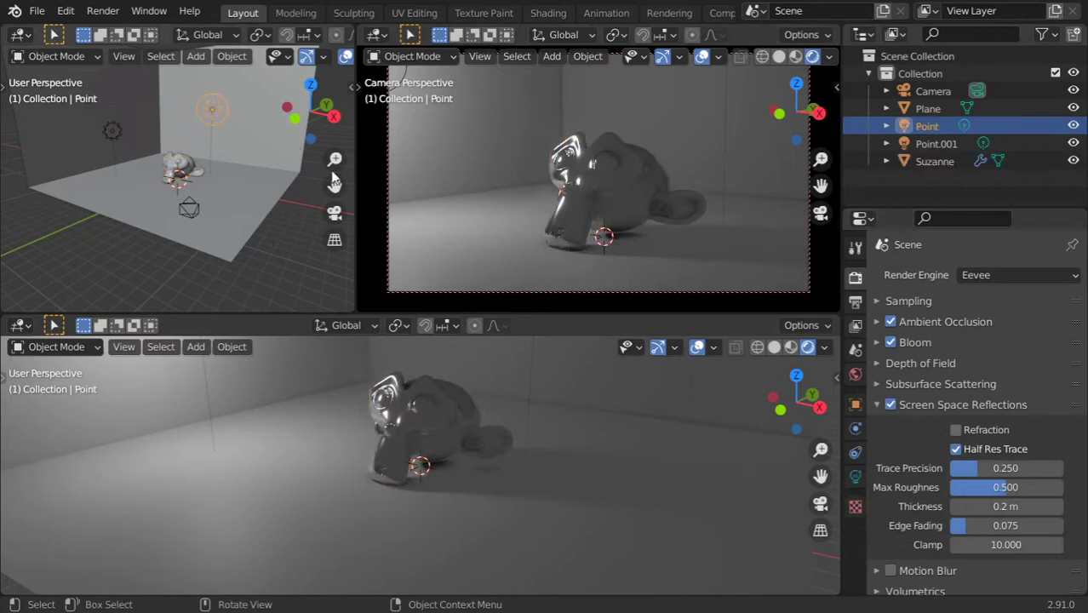
{"action": "left_click", "coordinate": [856, 476]}
{"action": "left_click", "coordinate": [997, 387]}
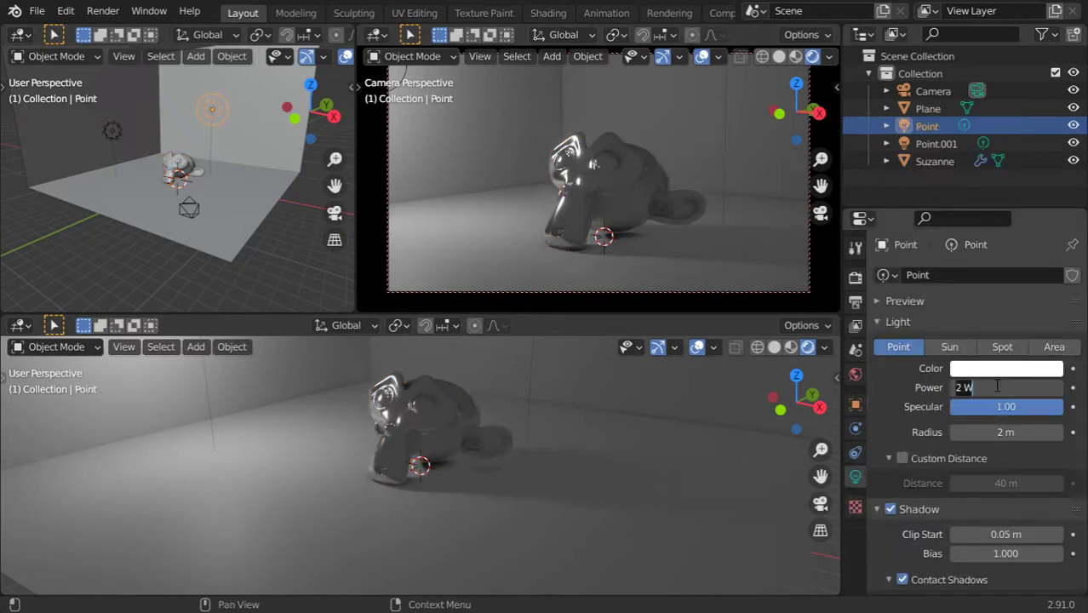
{"action": "type", "text": "1500"}
{"action": "key", "text": "Return"}
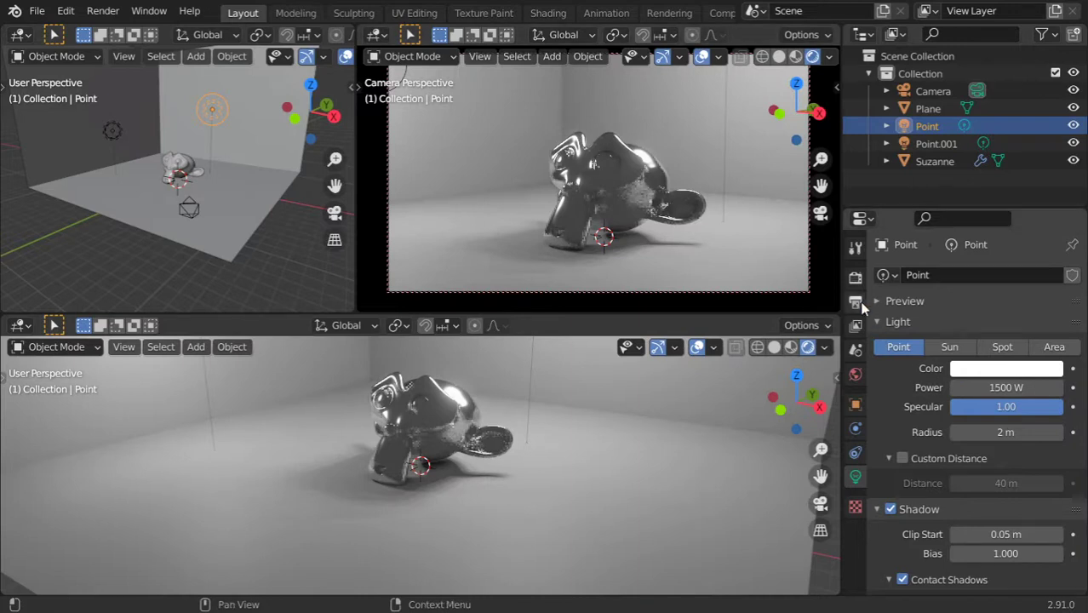
Step: Keep Bloom on and enable Refraction under Screen Space Reflections
{"action": "left_click", "coordinate": [855, 273]}
{"action": "left_click", "coordinate": [894, 343]}
{"action": "left_click", "coordinate": [894, 342]}
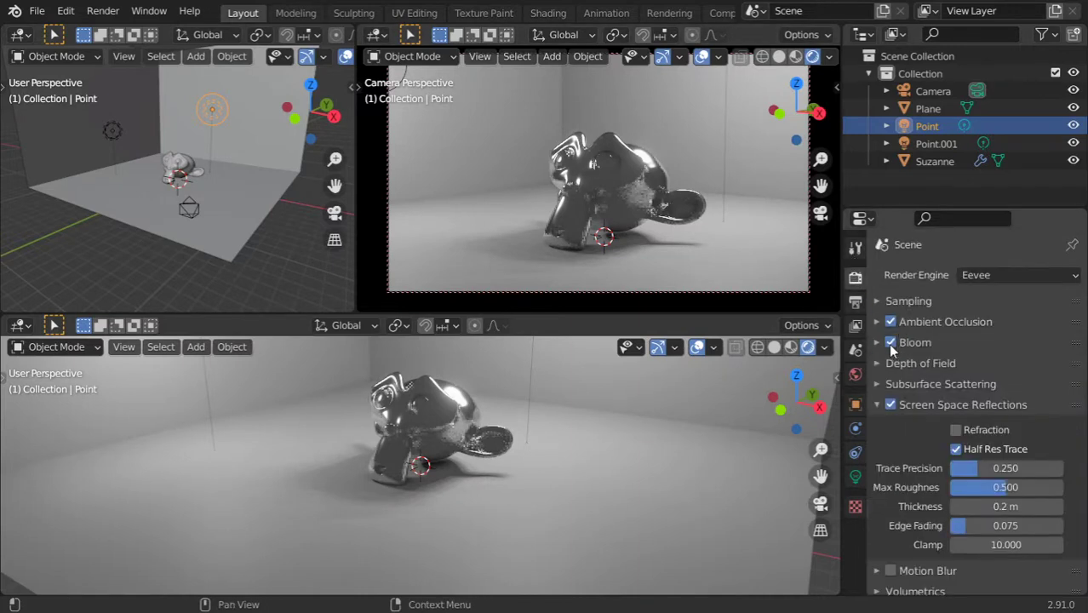
{"action": "left_click", "coordinate": [891, 342]}
{"action": "left_click", "coordinate": [890, 342]}
{"action": "left_click", "coordinate": [955, 431]}
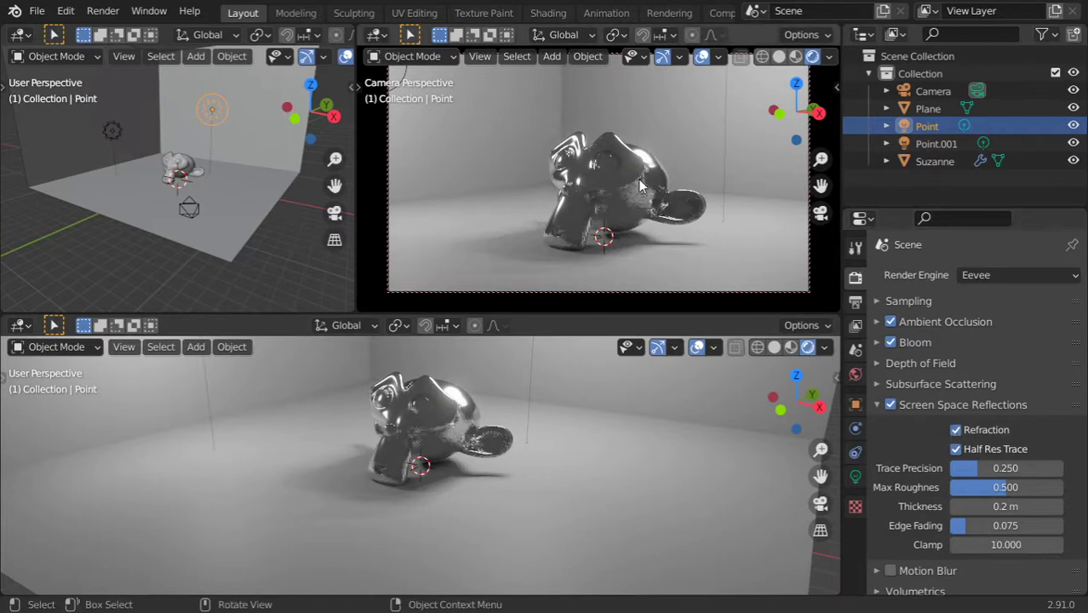
{"action": "left_click", "coordinate": [890, 406]}
{"action": "left_click", "coordinate": [890, 406]}
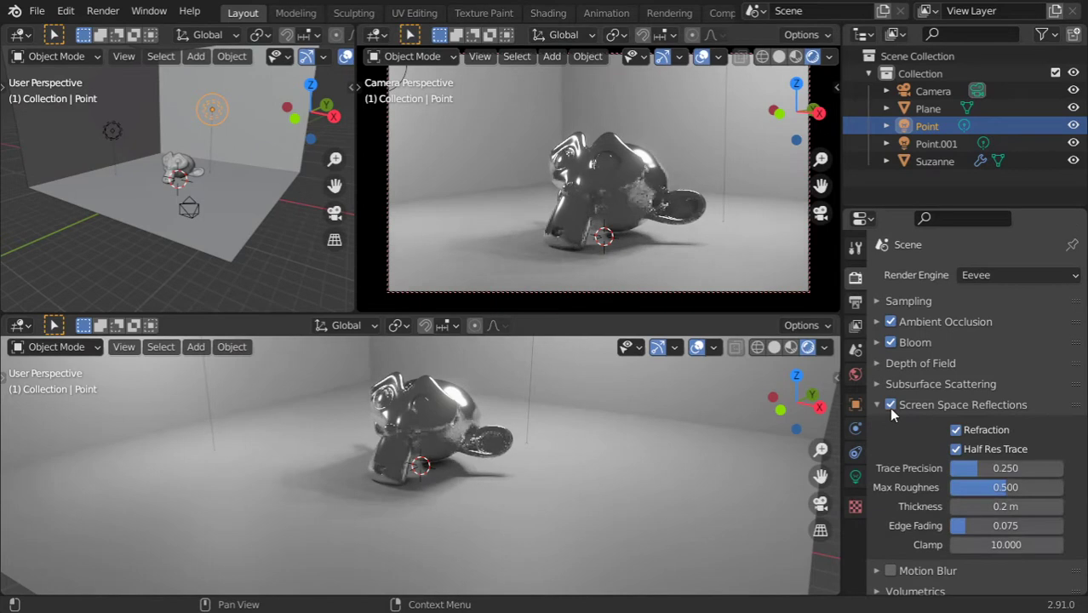
{"action": "scroll", "coordinate": [965, 404], "scroll_direction": "down", "scroll_amount": 2}
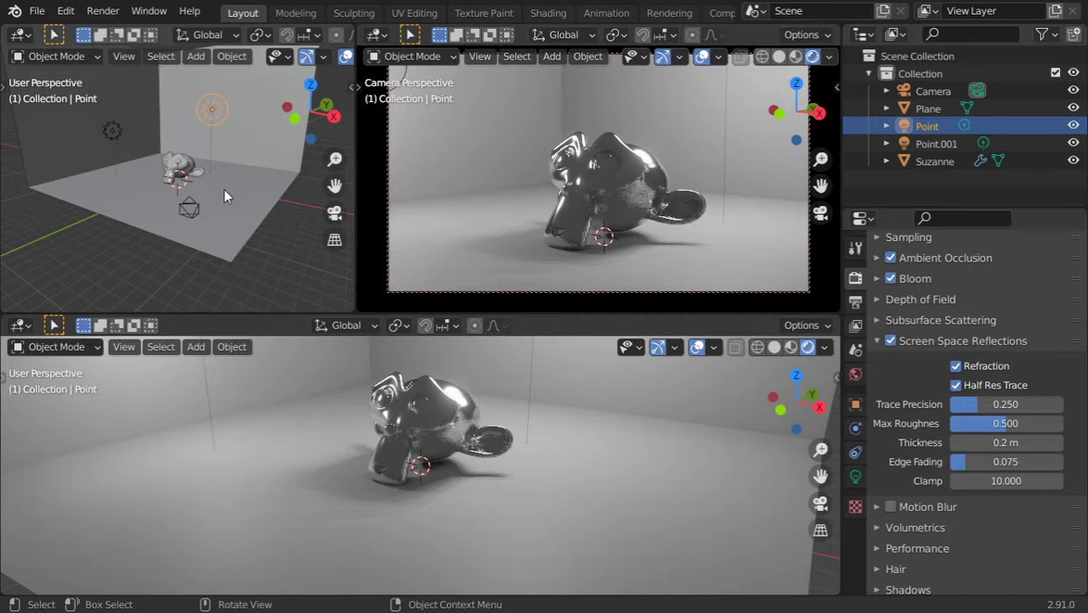
Step: Hide the first Point light from the scene and start animation playback
{"action": "left_click", "coordinate": [440, 437]}
{"action": "scroll", "coordinate": [440, 437], "scroll_direction": "down", "scroll_amount": 3}
{"action": "middle_click_drag", "start_coordinate": [487, 408], "coordinate": [498, 394]}
{"action": "left_click", "coordinate": [490, 367]}
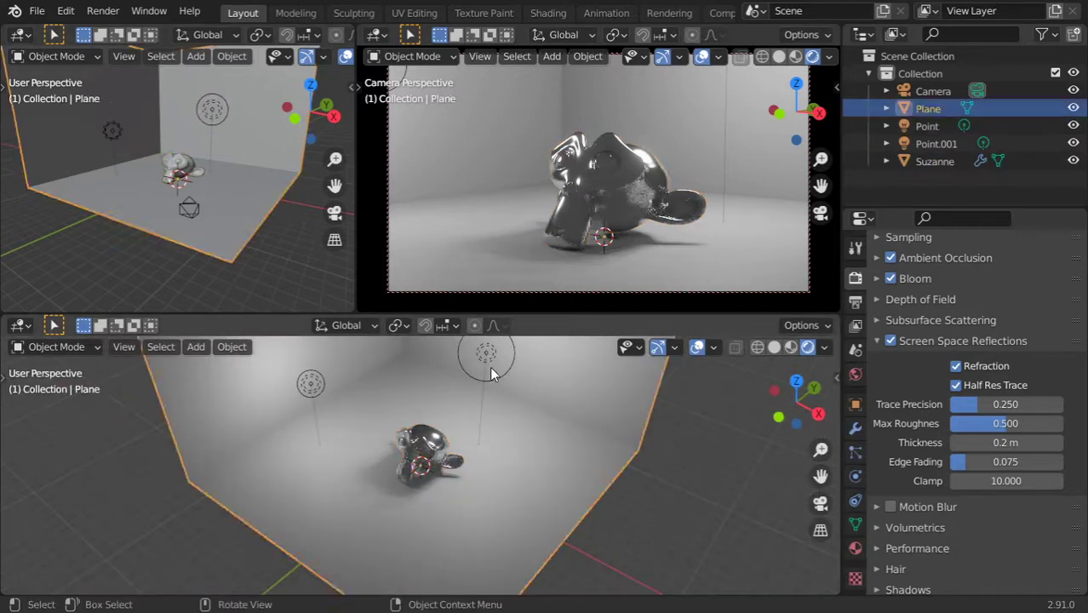
{"action": "left_click", "coordinate": [492, 364]}
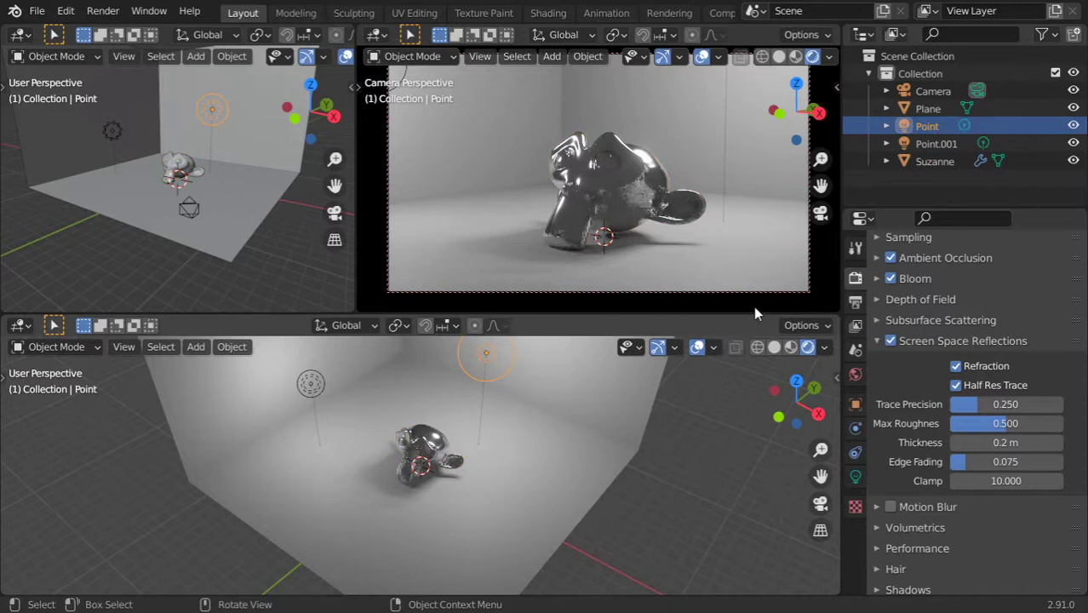
{"action": "left_click", "coordinate": [1072, 125]}
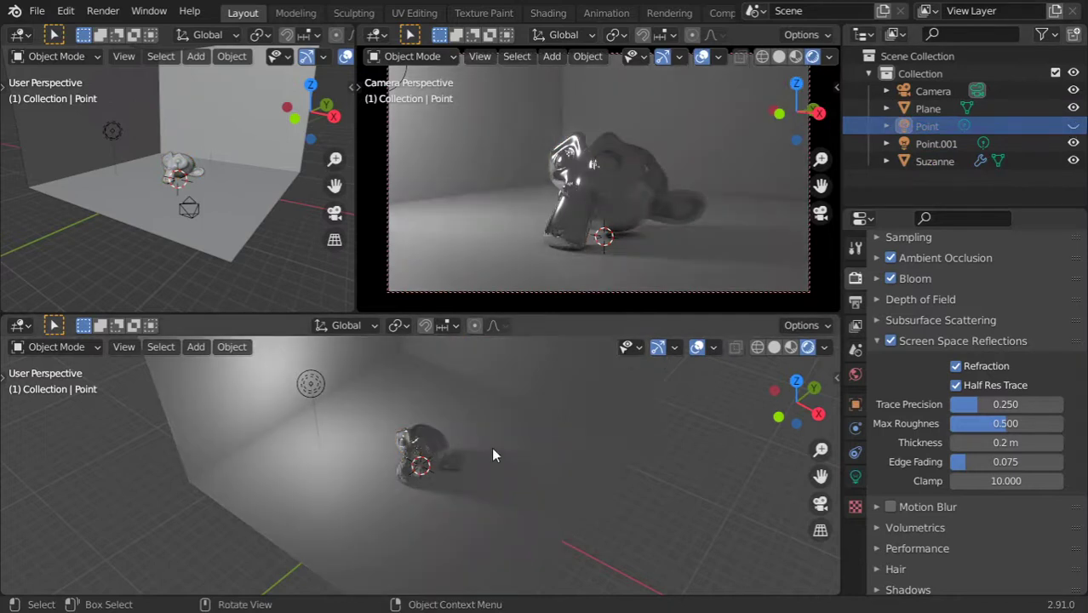
{"action": "key", "text": "space"}
Step: Select the Point.001 light and bring up its light settings
{"action": "middle_click_drag", "start_coordinate": [469, 482], "coordinate": [407, 401]}
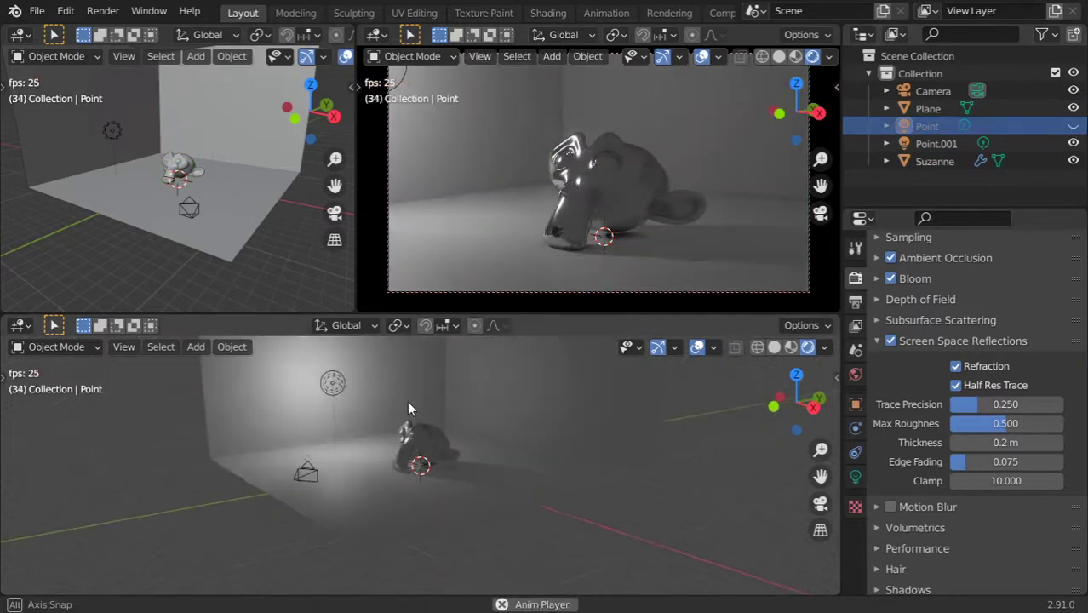
{"action": "left_click", "coordinate": [336, 389]}
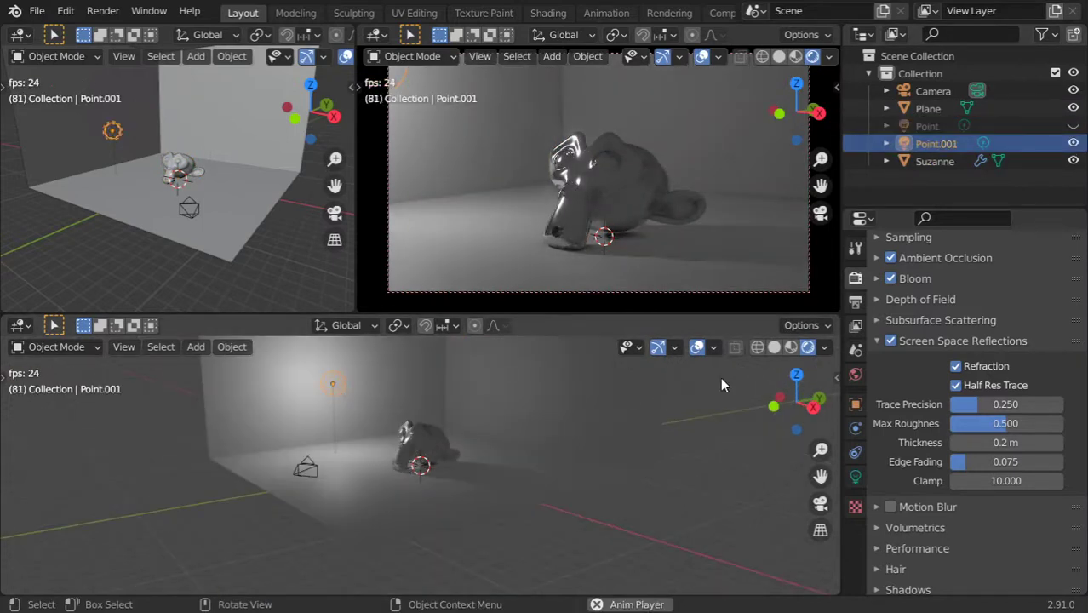
{"action": "left_click", "coordinate": [856, 476]}
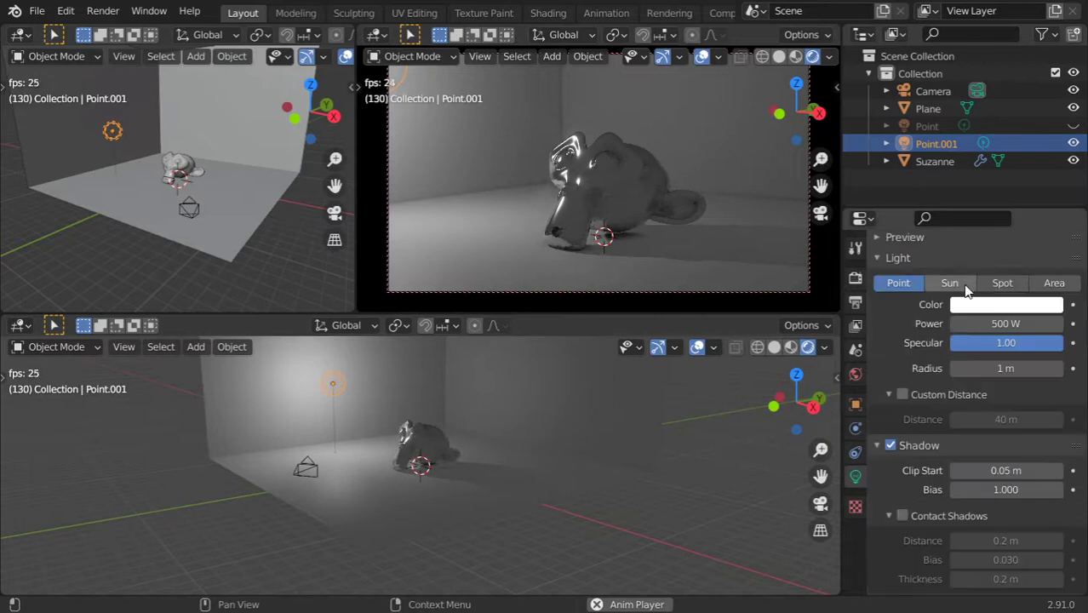
Step: Turn Point.001 into a Sun light with strength 3, keeping Specular at 1.00
{"action": "left_click", "coordinate": [952, 287]}
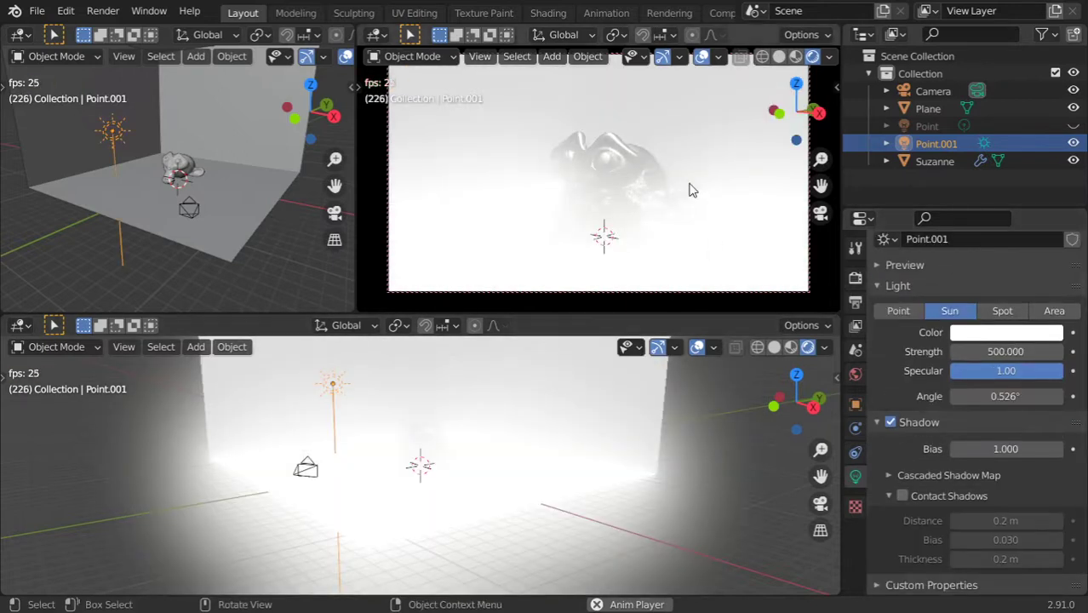
{"action": "left_click", "coordinate": [1007, 352]}
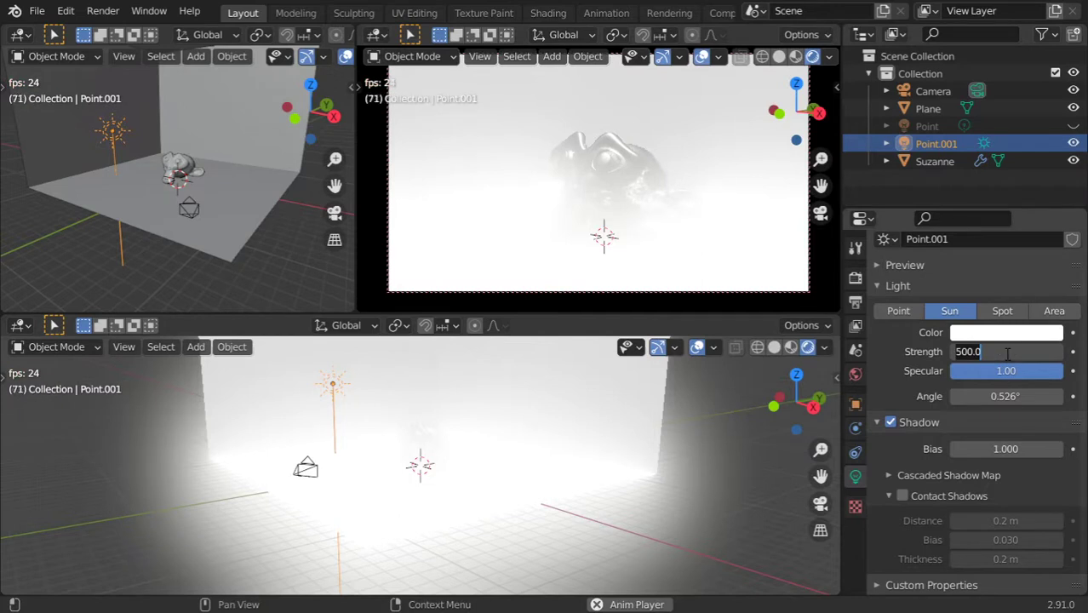
{"action": "type", "text": "3"}
{"action": "key", "text": "Return"}
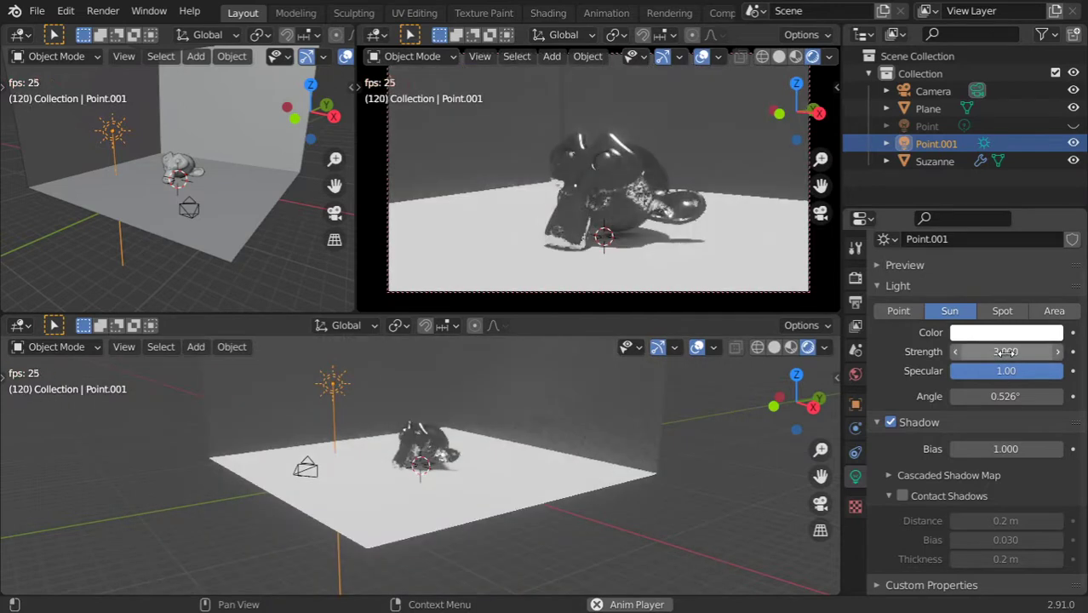
{"action": "left_click", "coordinate": [1007, 372]}
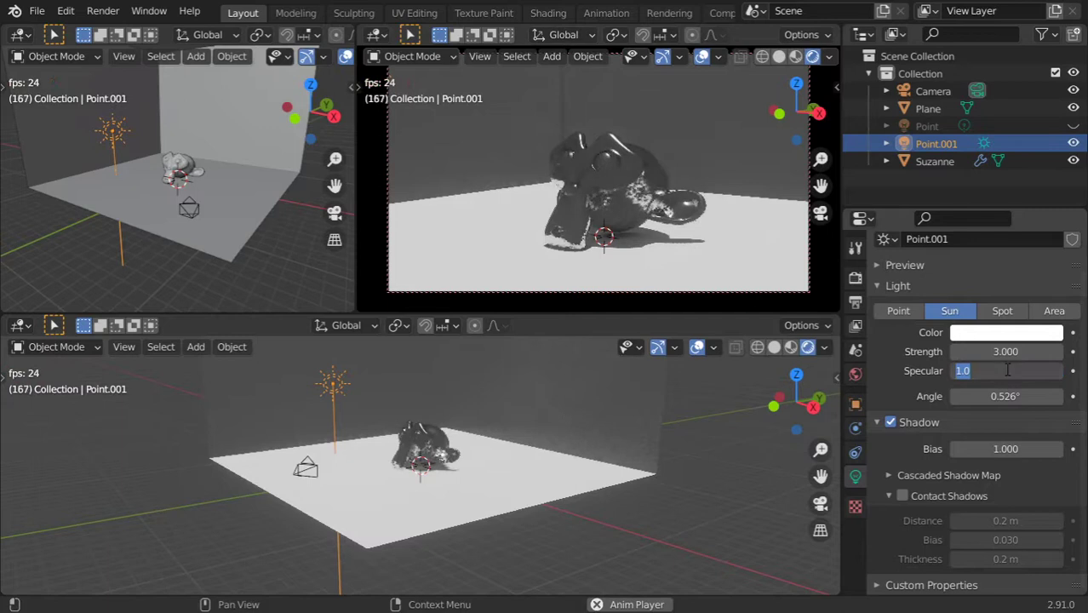
{"action": "key", "text": "Return"}
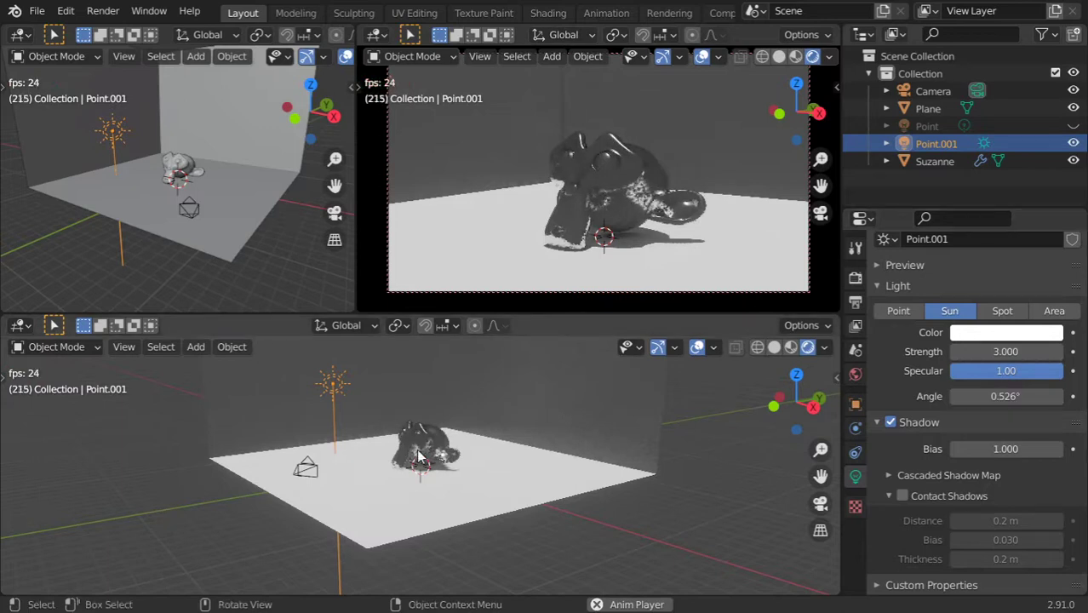
Step: Rotate the sun lamp and move it up and further to the left
{"action": "key", "text": "r"}
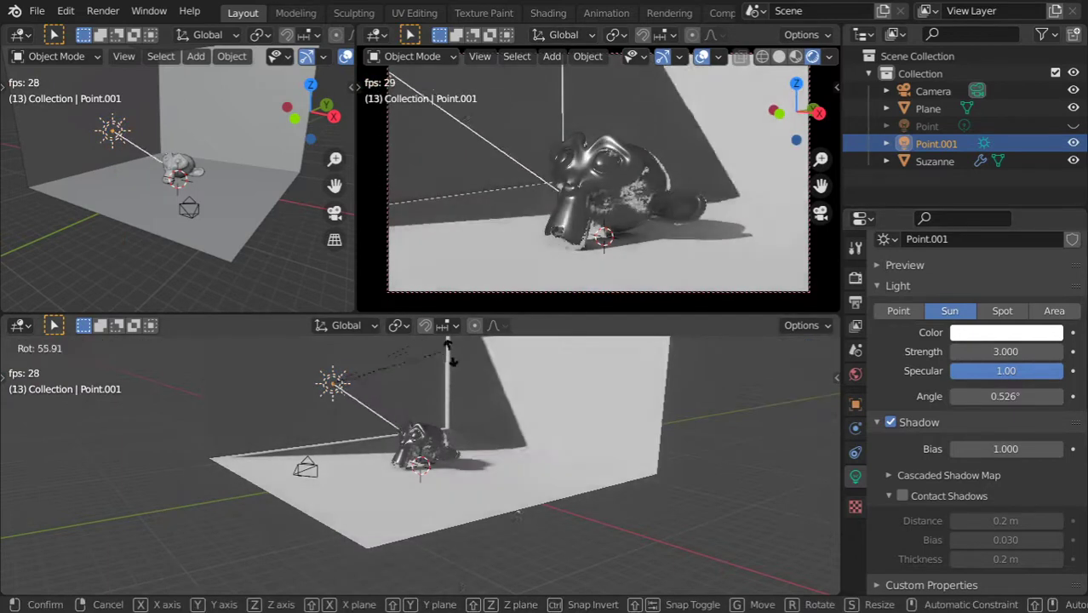
{"action": "left_click", "coordinate": [471, 587]}
{"action": "key", "text": "g"}
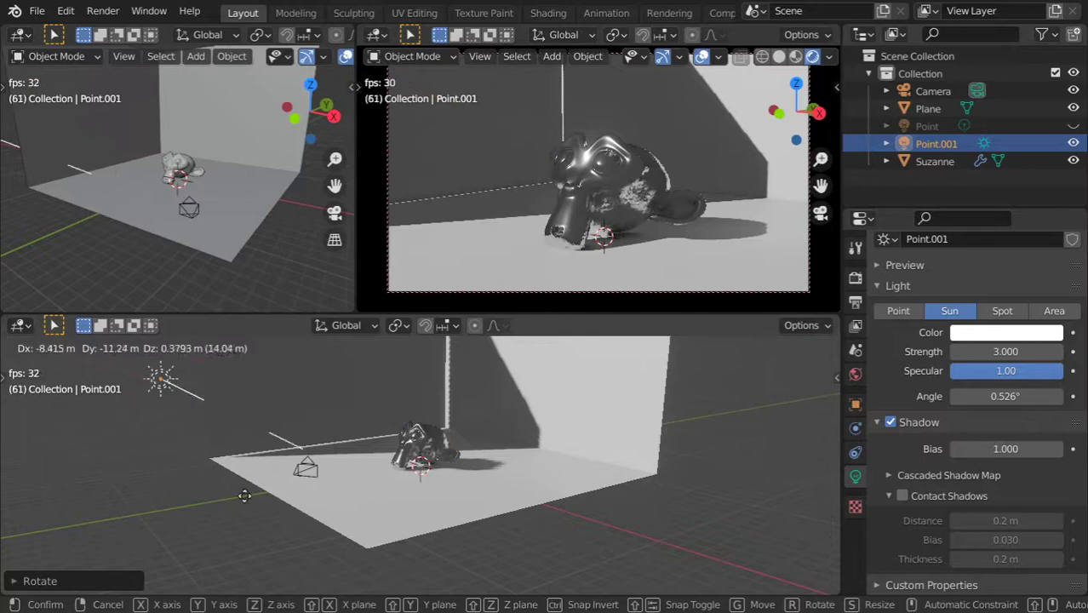
{"action": "left_click", "coordinate": [244, 511]}
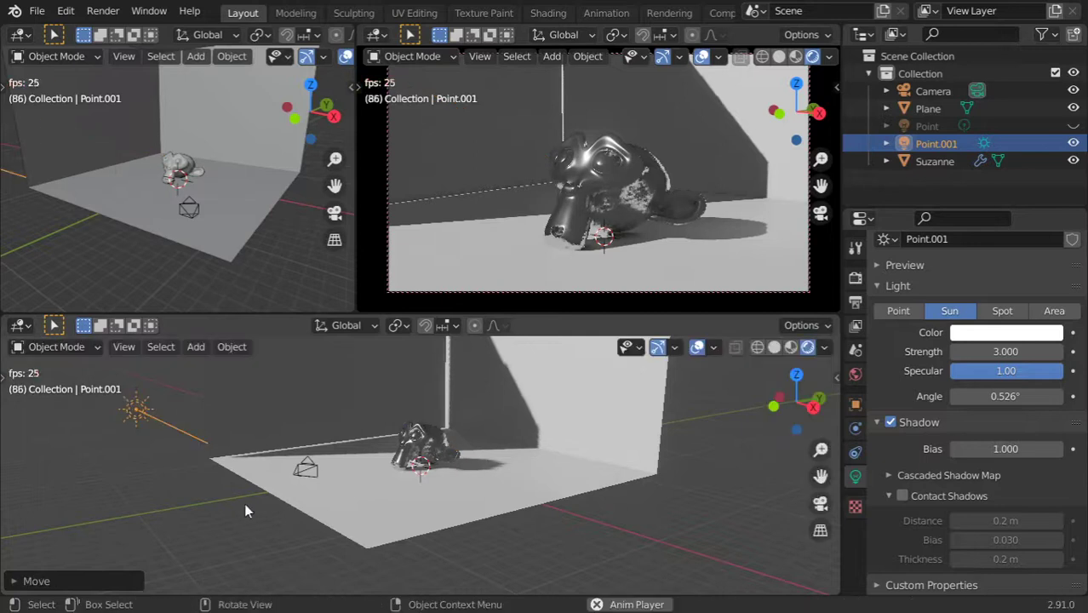
{"action": "key", "text": "g"}
{"action": "left_click", "coordinate": [168, 435]}
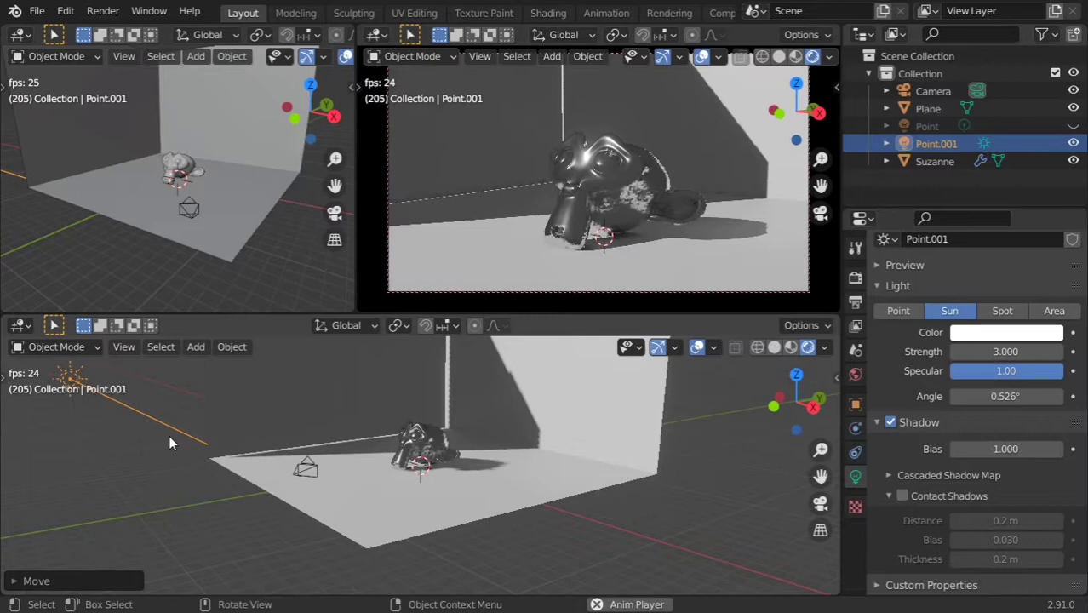
Step: Tilt the sun to a shallower angle, checking from front and right views, and finalize its position
{"action": "key", "text": "KP_1"}
{"action": "key", "text": "r"}
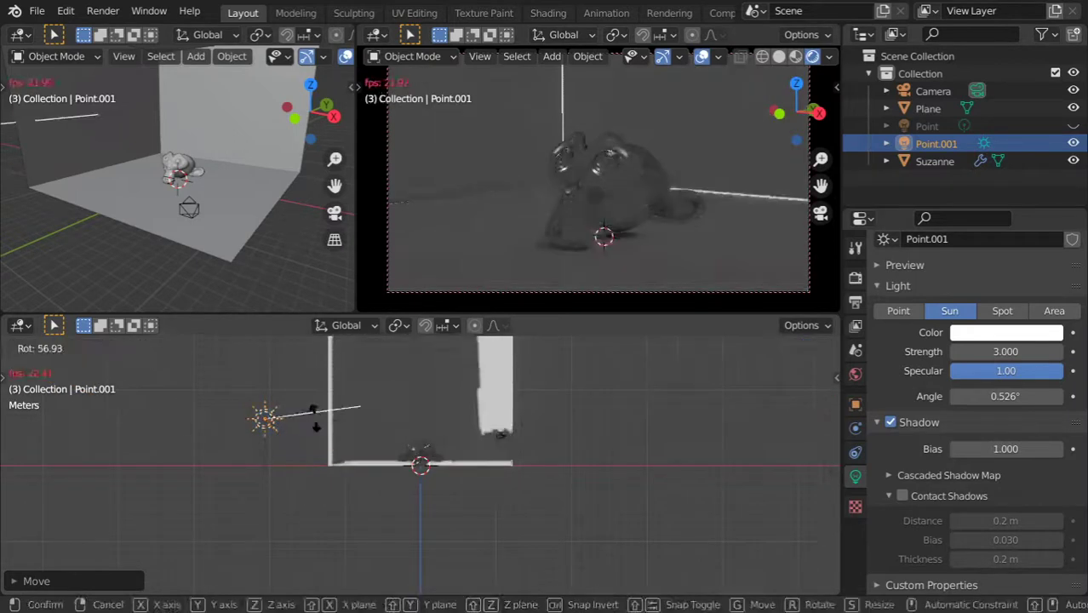
{"action": "left_click", "coordinate": [312, 442]}
{"action": "key", "text": "KP_3"}
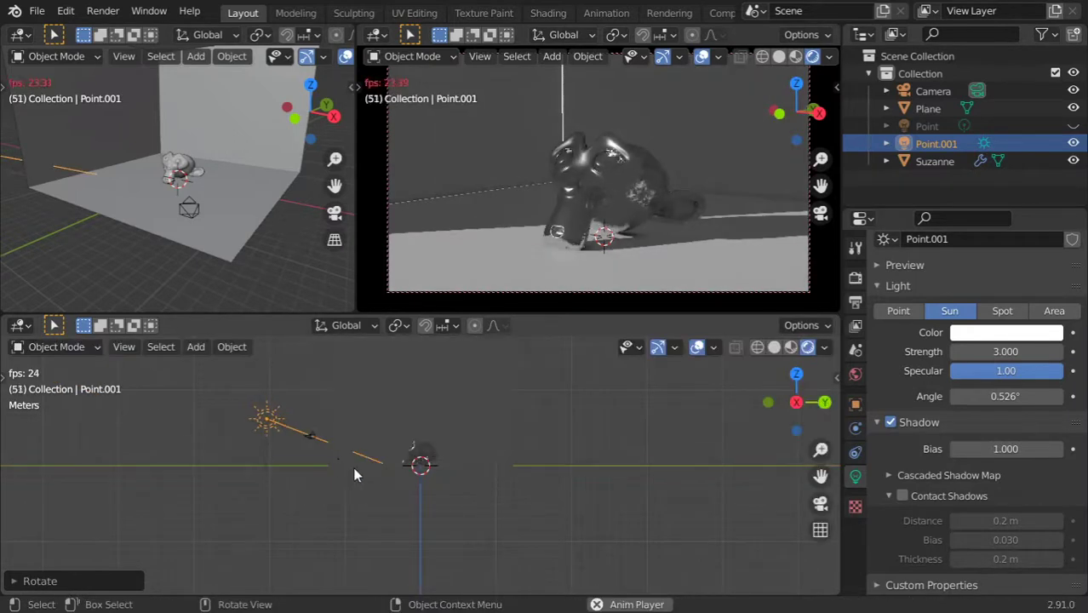
{"action": "key", "text": "g"}
{"action": "left_click", "coordinate": [271, 436]}
{"action": "key", "text": "r"}
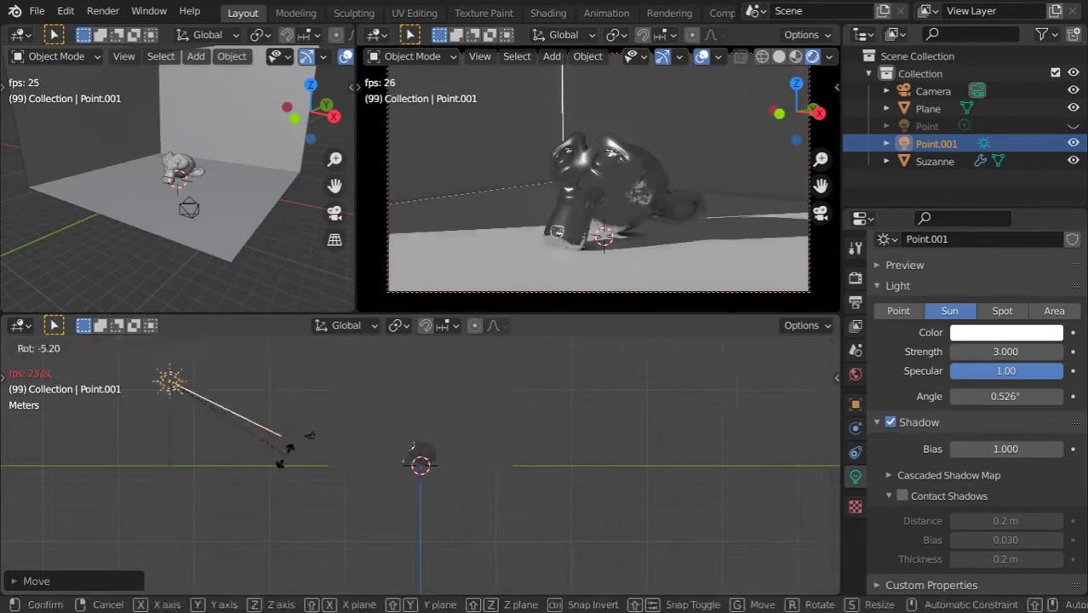
{"action": "left_click", "coordinate": [294, 465]}
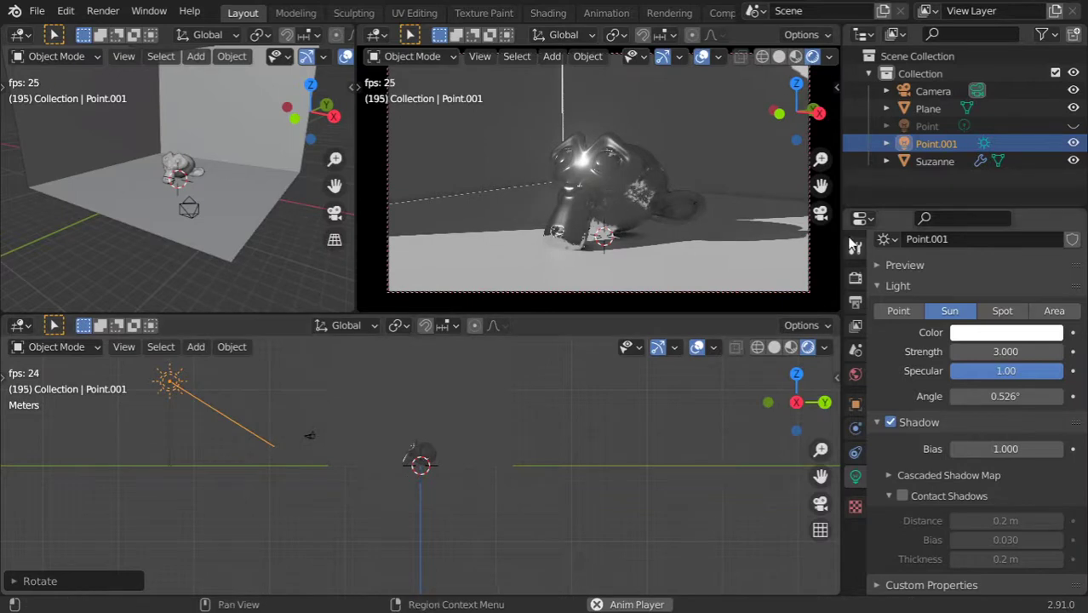
{"action": "mouse_move", "coordinate": [480, 455]}
{"action": "middle_mouse_down"}
{"action": "mouse_move", "coordinate": [523, 492]}
{"action": "mouse_move", "coordinate": [465, 475]}
{"action": "mouse_move", "coordinate": [495, 474]}
{"action": "mouse_move", "coordinate": [447, 518]}
{"action": "mouse_move", "coordinate": [534, 474]}
{"action": "mouse_move", "coordinate": [441, 456]}
{"action": "mouse_move", "coordinate": [463, 469]}
{"action": "middle_mouse_up"}
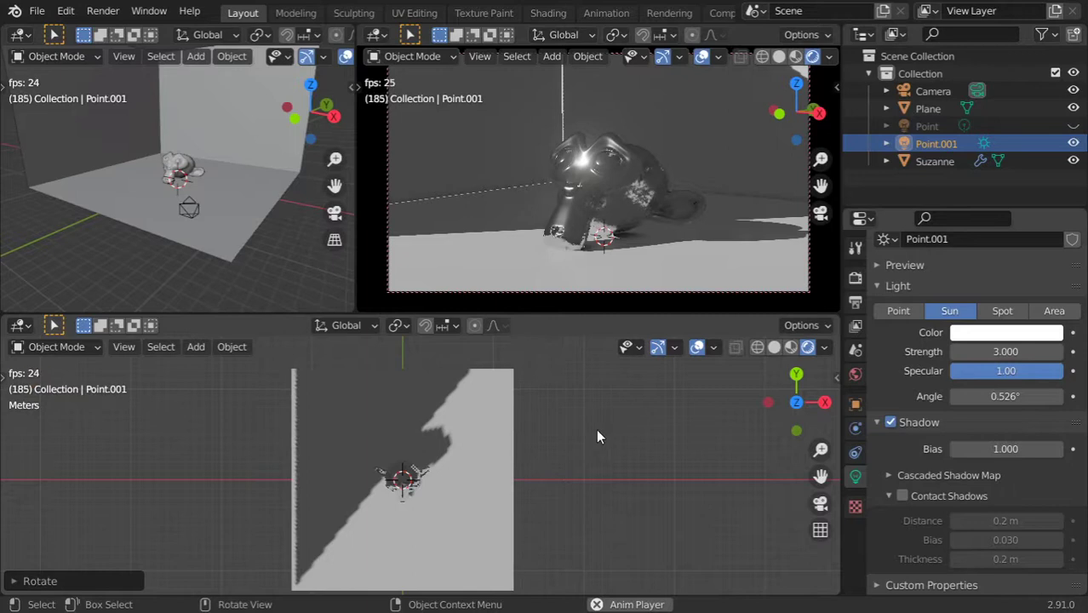
Step: Drive the World colour with an Environment Texture using noon_grass_4k.hdr
{"action": "left_click", "coordinate": [855, 374]}
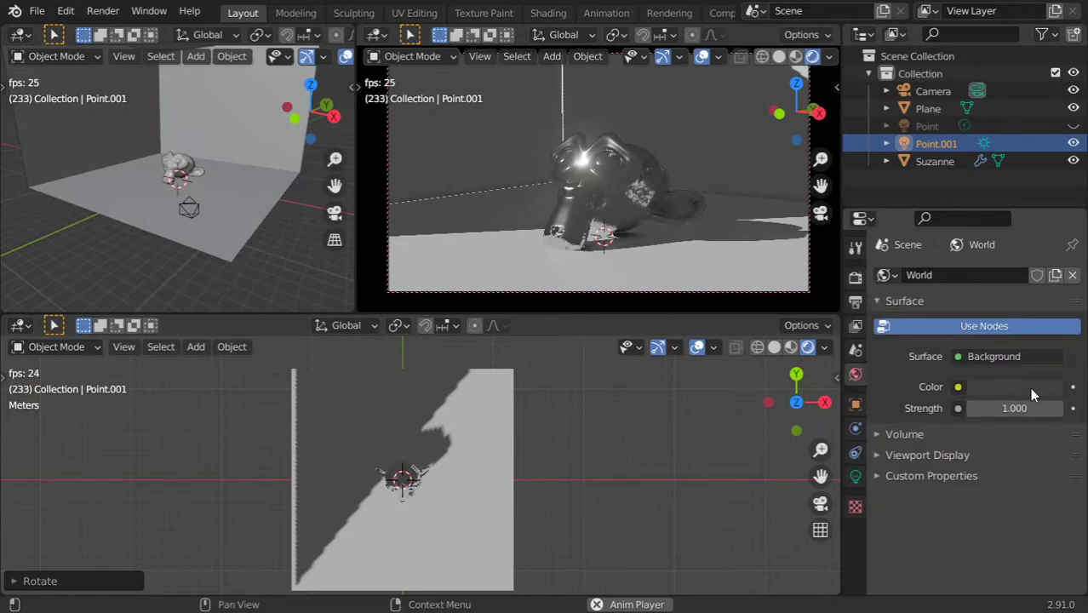
{"action": "left_click", "coordinate": [959, 387]}
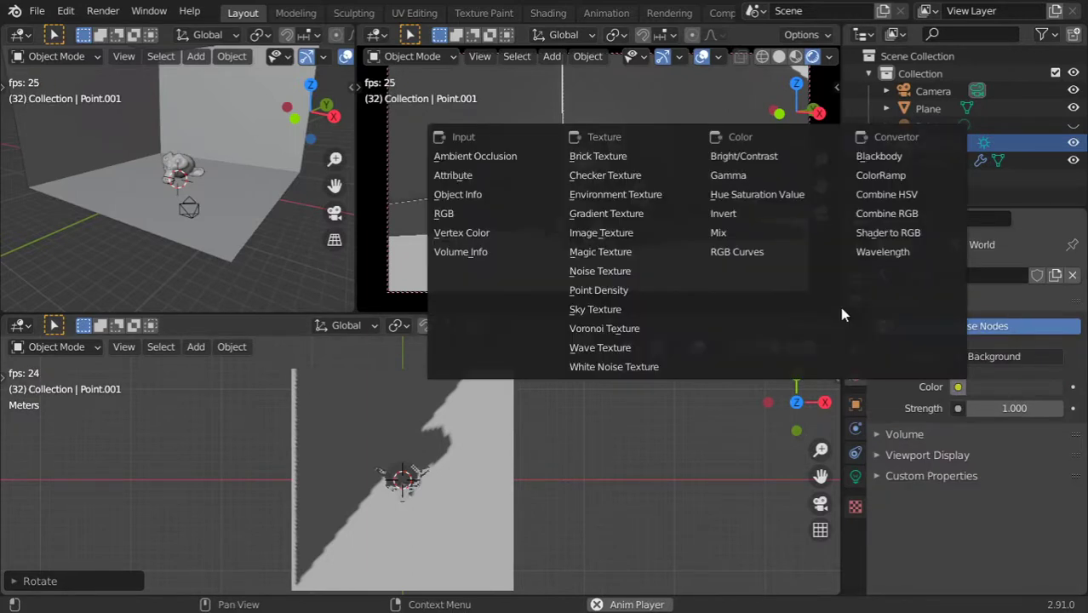
{"action": "left_click", "coordinate": [642, 195]}
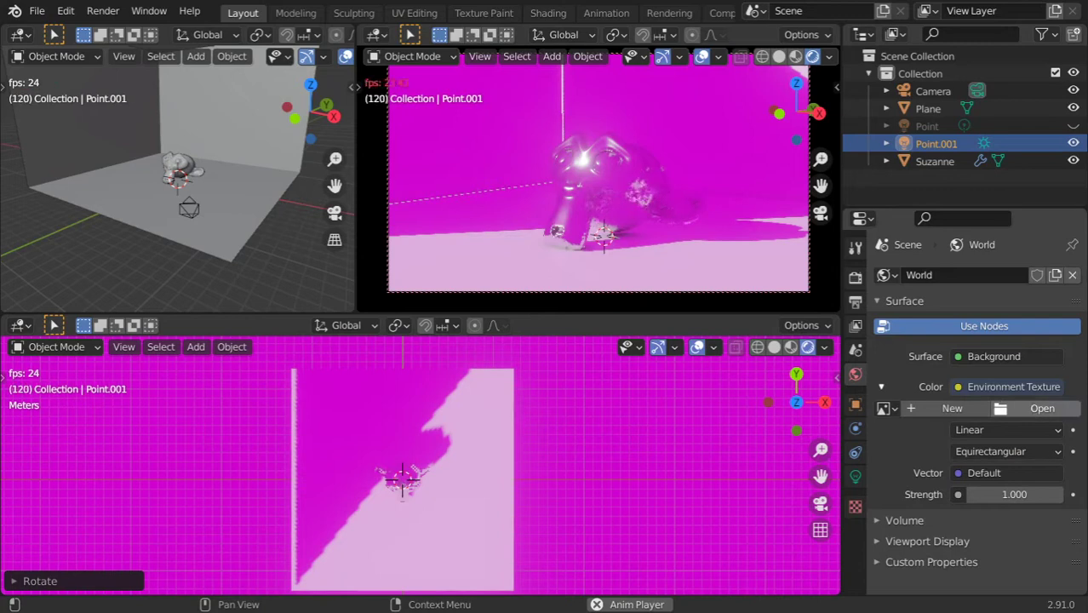
{"action": "left_click", "coordinate": [1012, 409]}
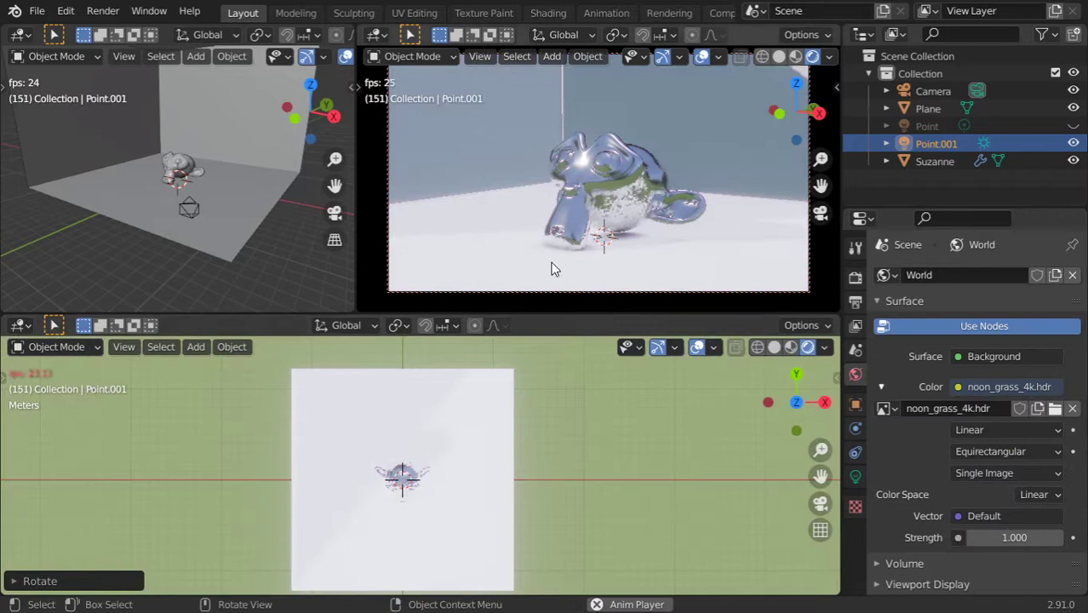
Step: Hide the sun lamp Point.001 so only the HDR lights the scene
{"action": "left_click", "coordinate": [453, 444]}
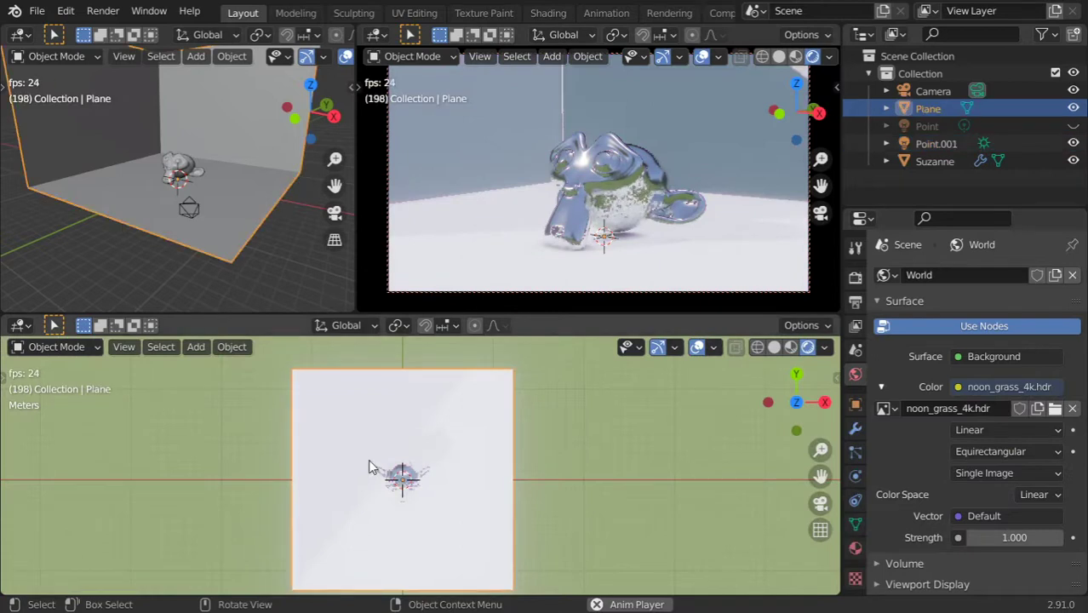
{"action": "mouse_move", "coordinate": [398, 523]}
{"action": "middle_mouse_down"}
{"action": "mouse_move", "coordinate": [330, 379]}
{"action": "mouse_move", "coordinate": [253, 442]}
{"action": "middle_mouse_up"}
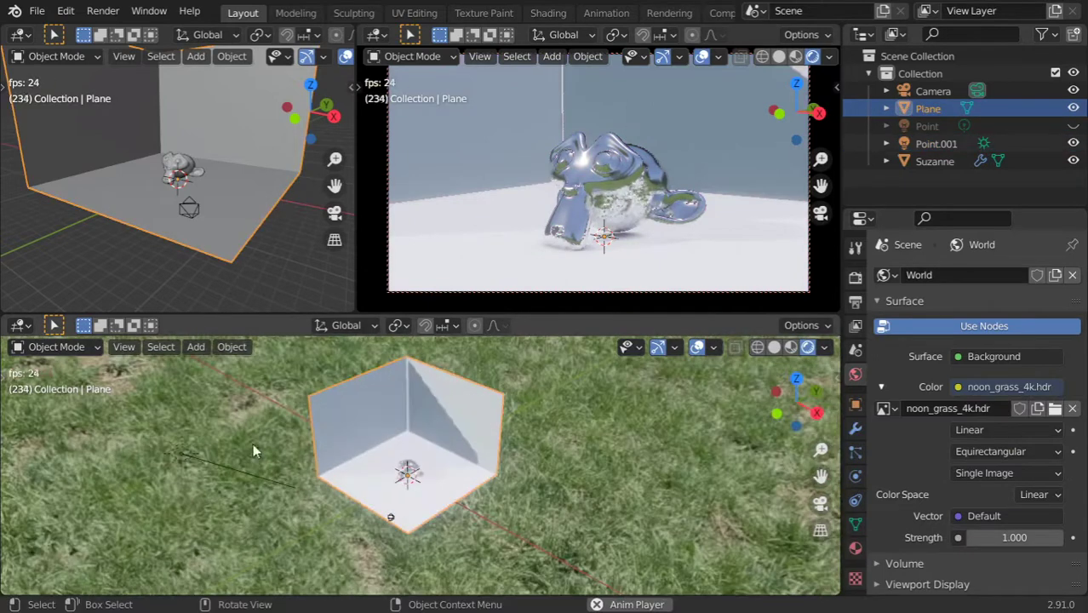
{"action": "left_click", "coordinate": [175, 461]}
{"action": "left_click", "coordinate": [1072, 145]}
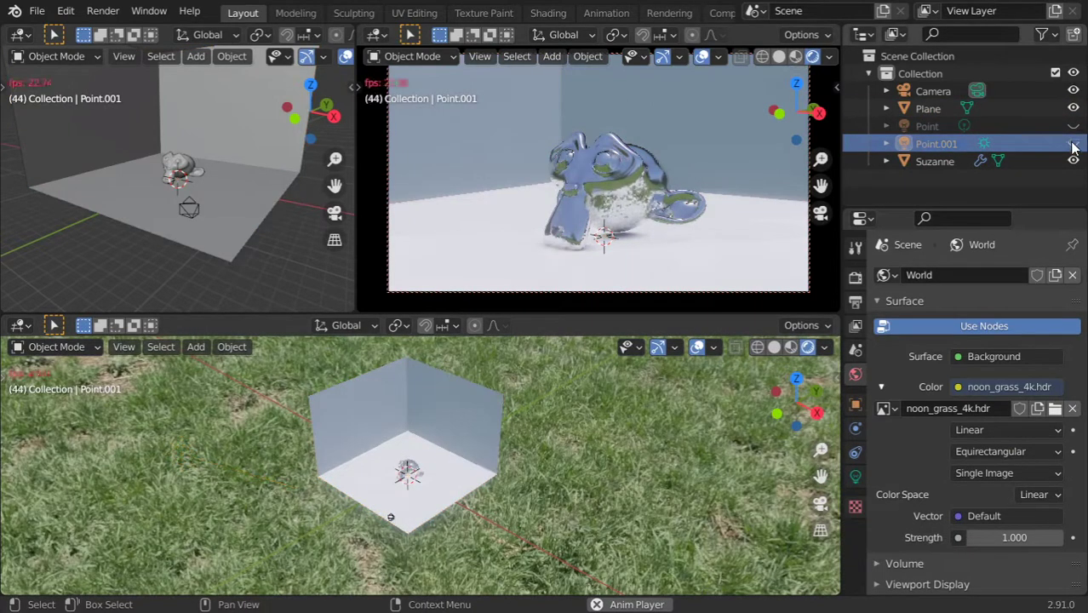
{"action": "left_click", "coordinate": [1073, 145]}
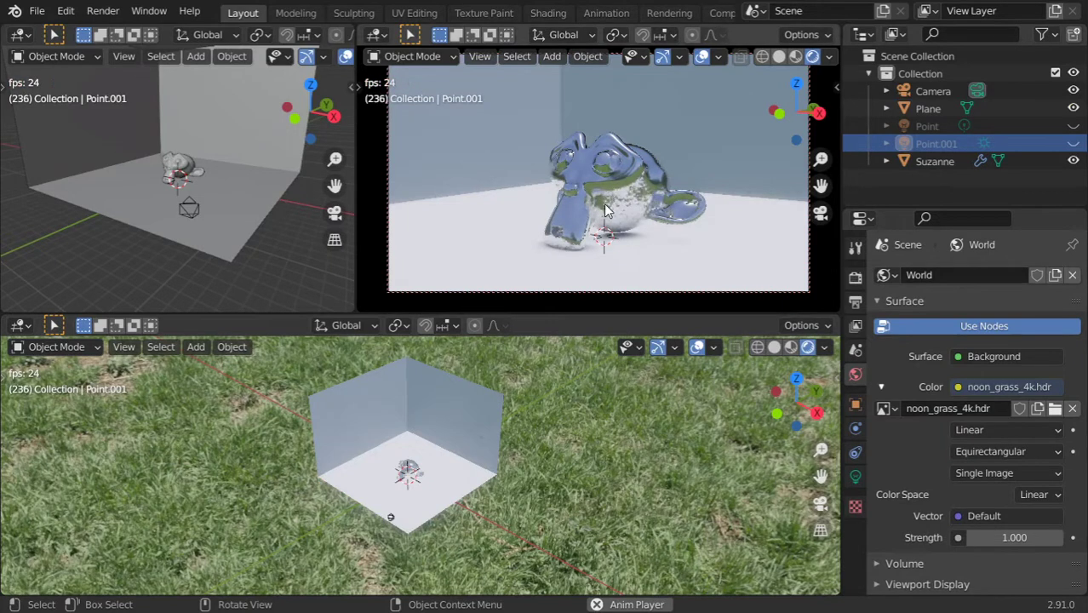
Step: Switch the render engine to Cycles for a test
{"action": "left_click", "coordinate": [856, 247]}
{"action": "left_click", "coordinate": [856, 276]}
{"action": "left_click", "coordinate": [856, 248]}
{"action": "left_click", "coordinate": [855, 277]}
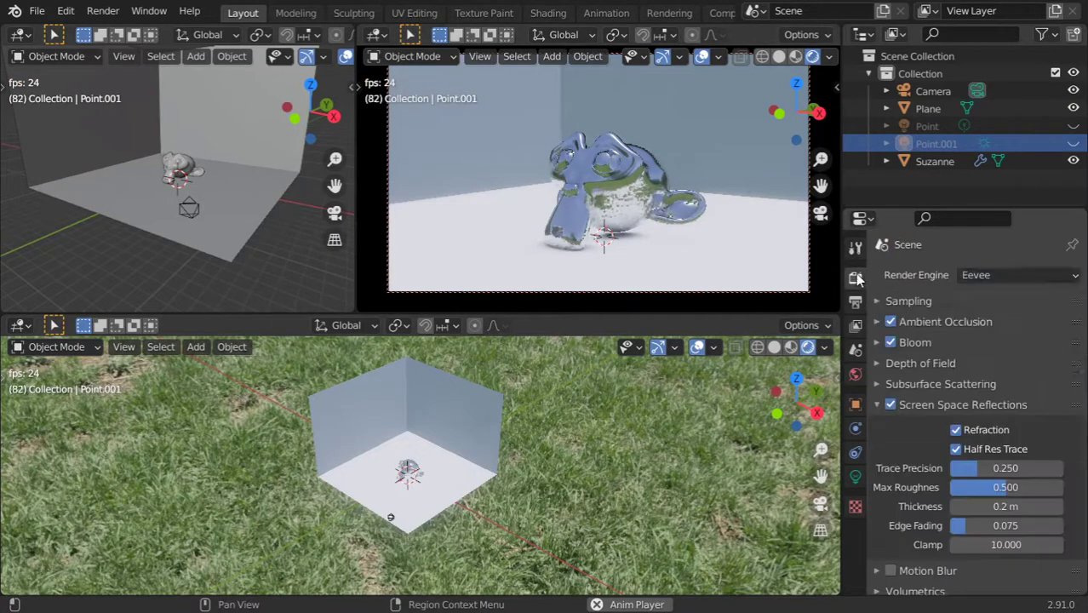
{"action": "left_click", "coordinate": [1005, 275]}
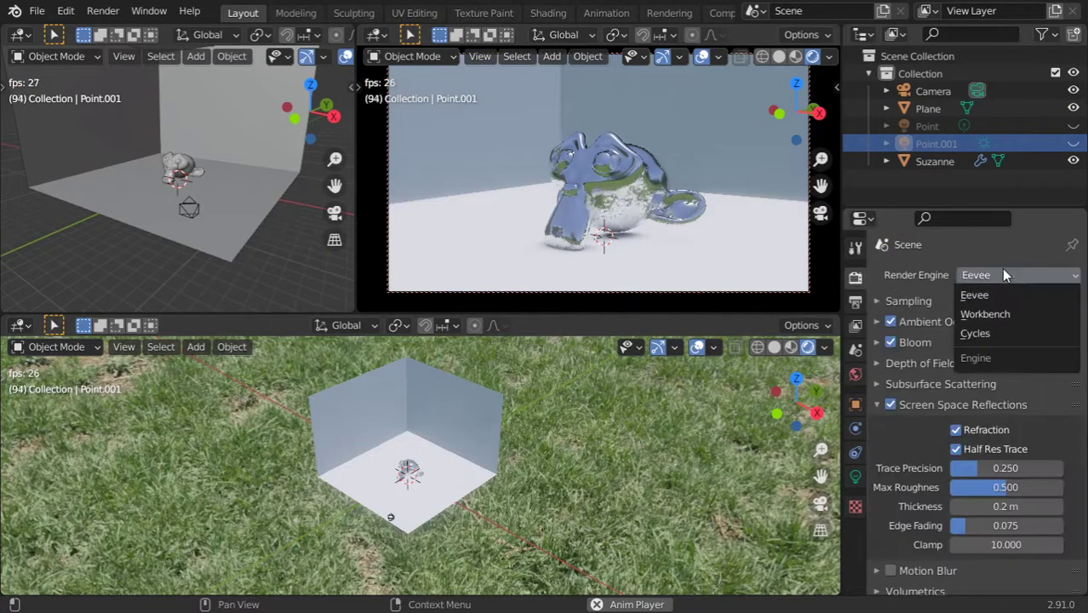
{"action": "left_click", "coordinate": [999, 333]}
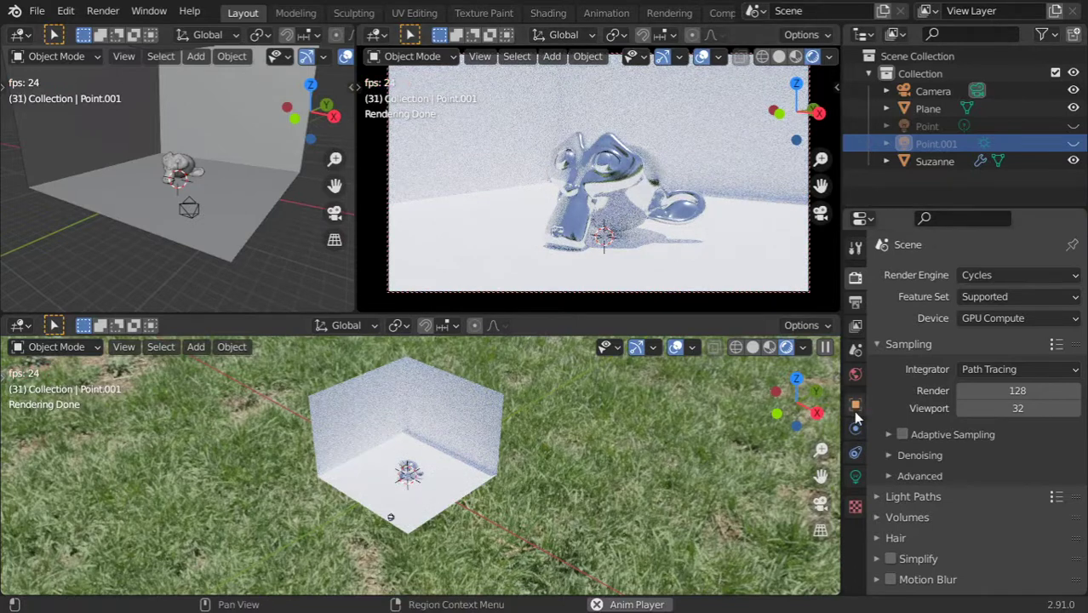
Step: Set the World lighting strength to 0.7
{"action": "left_click", "coordinate": [851, 381]}
{"action": "left_click", "coordinate": [997, 528]}
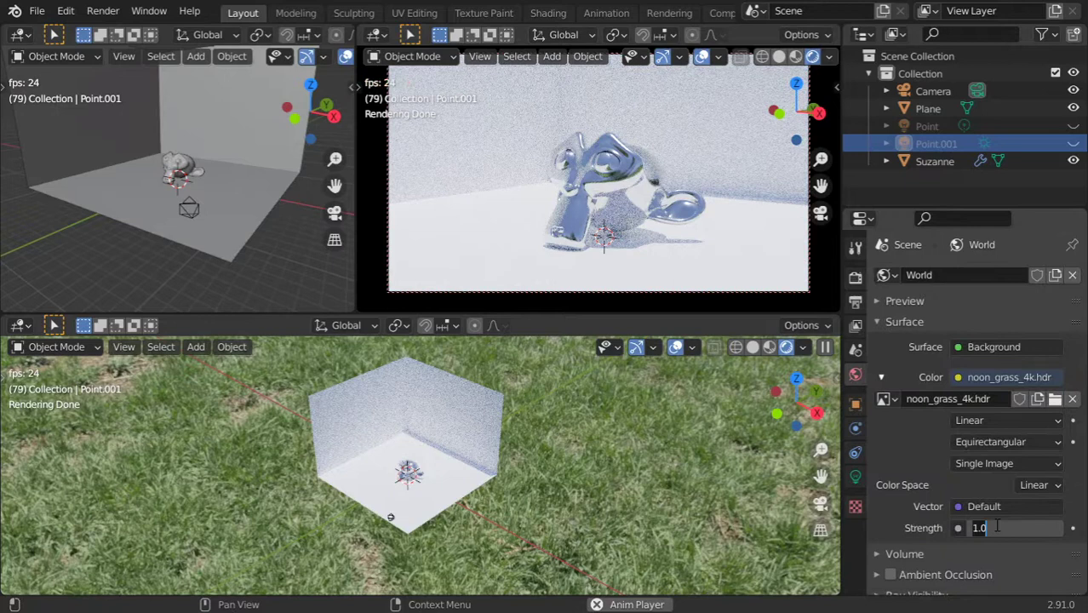
{"action": "type", "text": "0.7"}
{"action": "key", "text": "Return"}
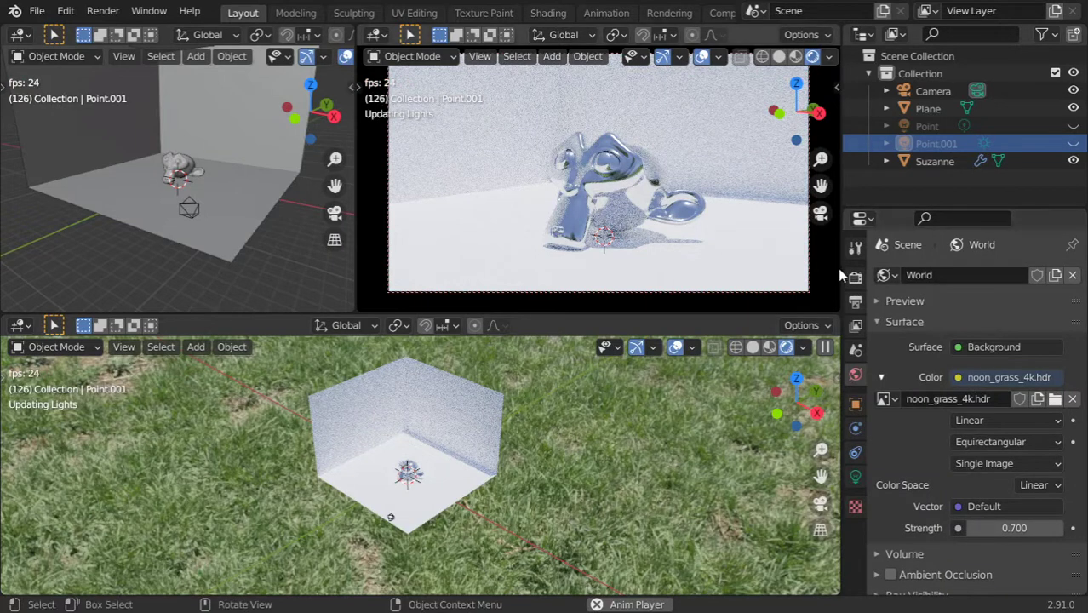
Step: Switch the render engine back to Eevee
{"action": "left_click", "coordinate": [854, 253]}
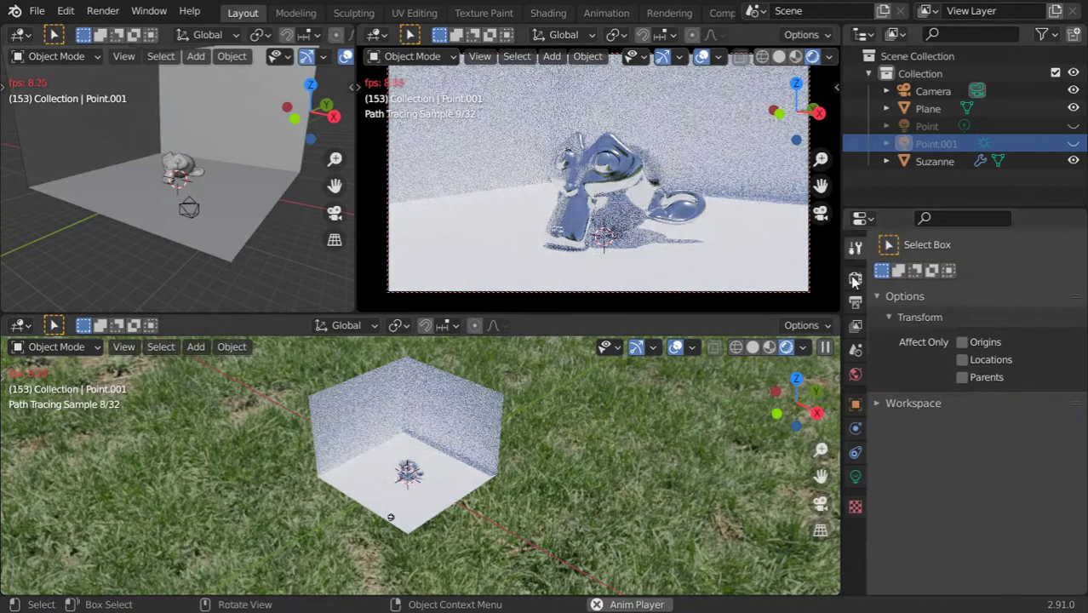
{"action": "left_click", "coordinate": [855, 276]}
{"action": "left_click", "coordinate": [984, 276]}
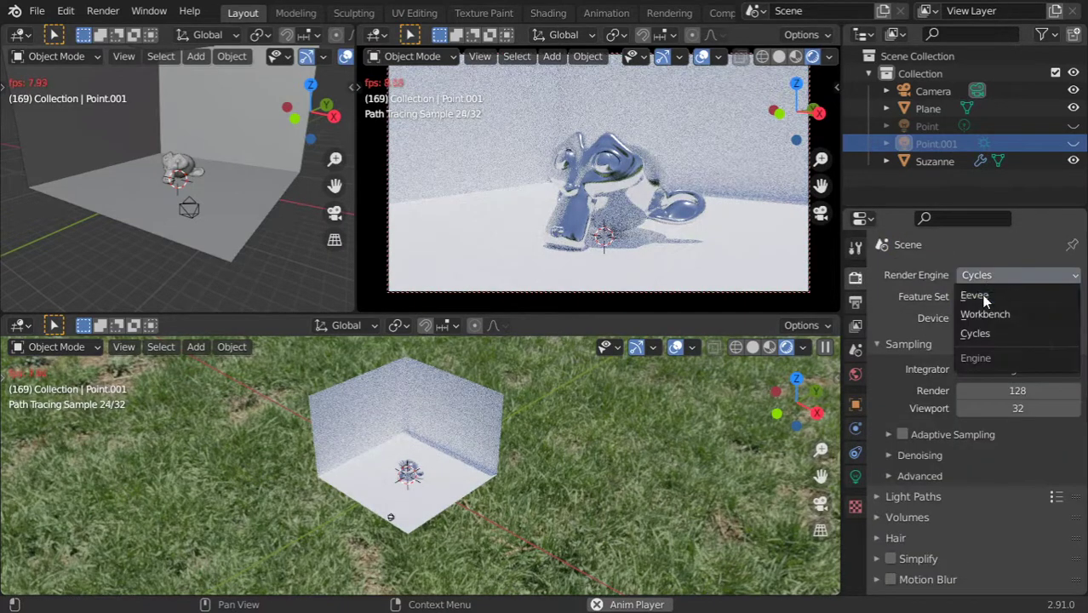
{"action": "left_click", "coordinate": [984, 296]}
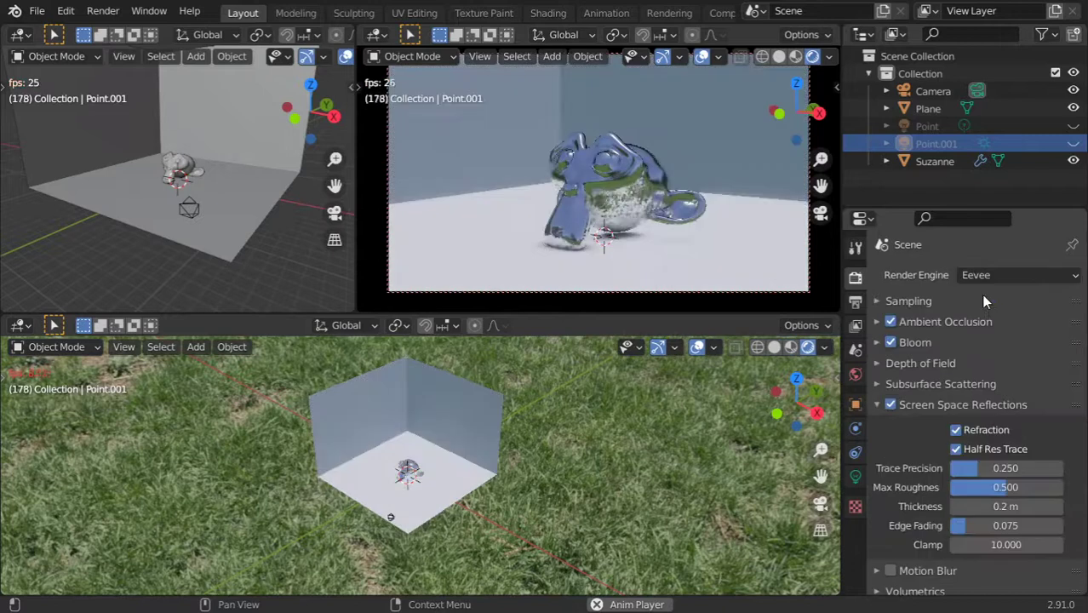
{"action": "left_click", "coordinate": [19, 324]}
Step: In the Shading workspace, rearrange the Separate RGB, Combine RGB and HDR texture nodes
{"action": "left_click", "coordinate": [559, 15]}
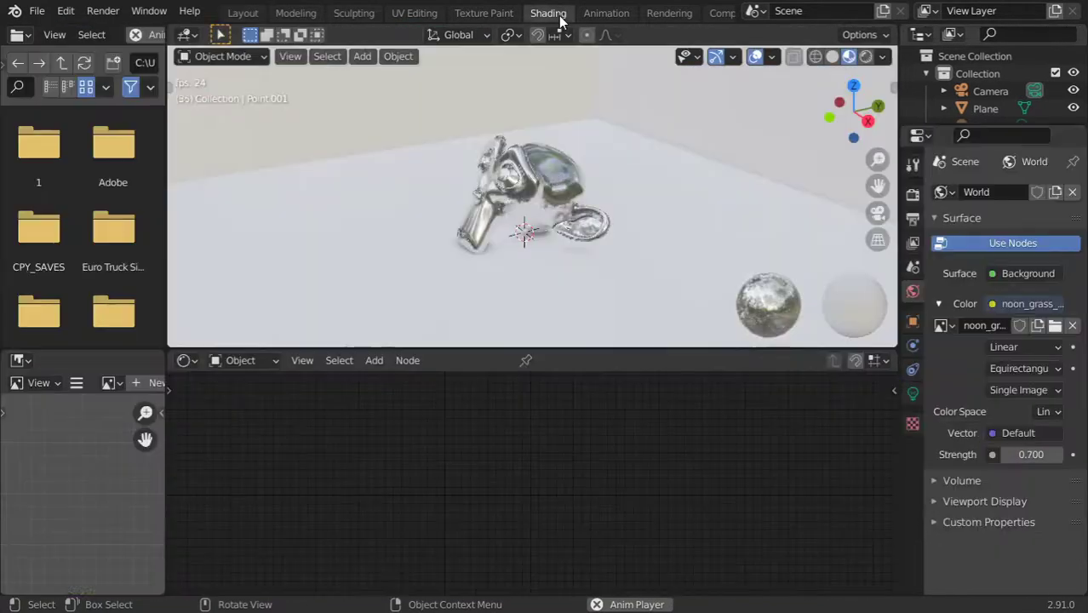
{"action": "left_click", "coordinate": [243, 13]}
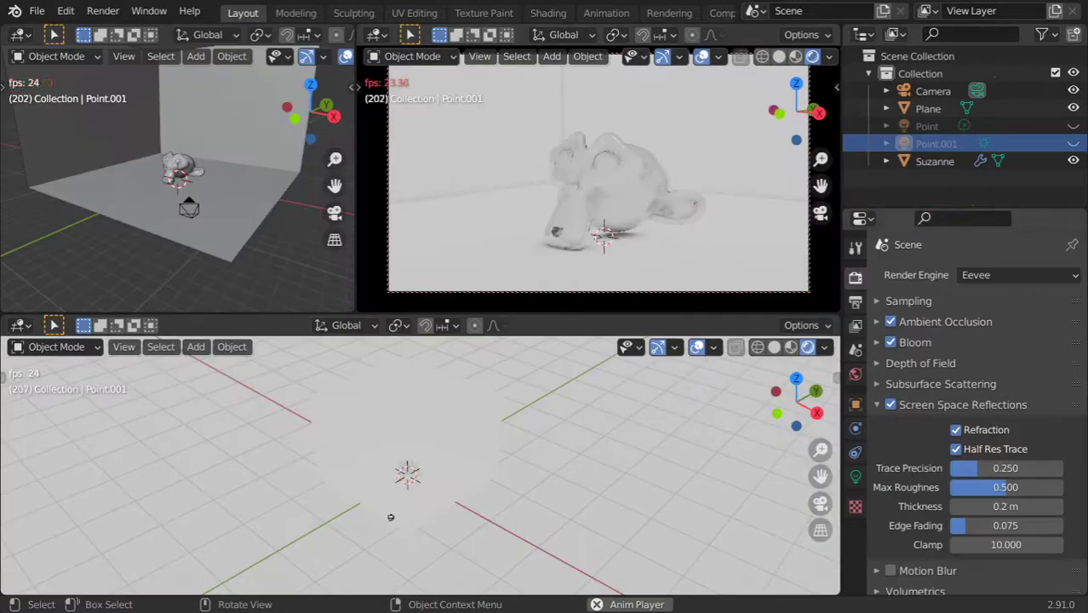
{"action": "left_click", "coordinate": [548, 12]}
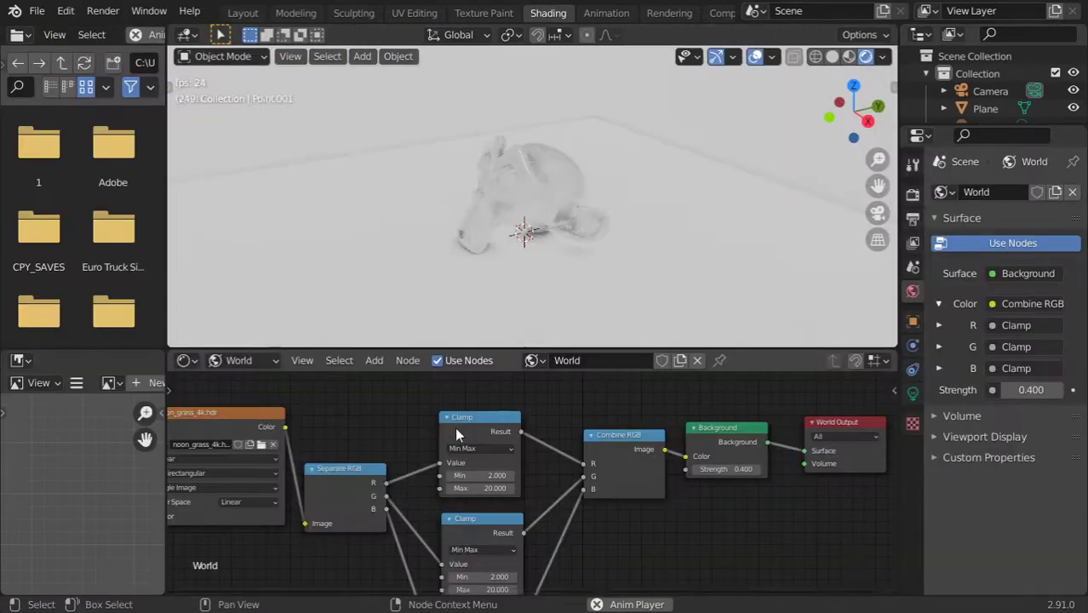
{"action": "middle_click_drag", "start_coordinate": [292, 479], "coordinate": [313, 474]}
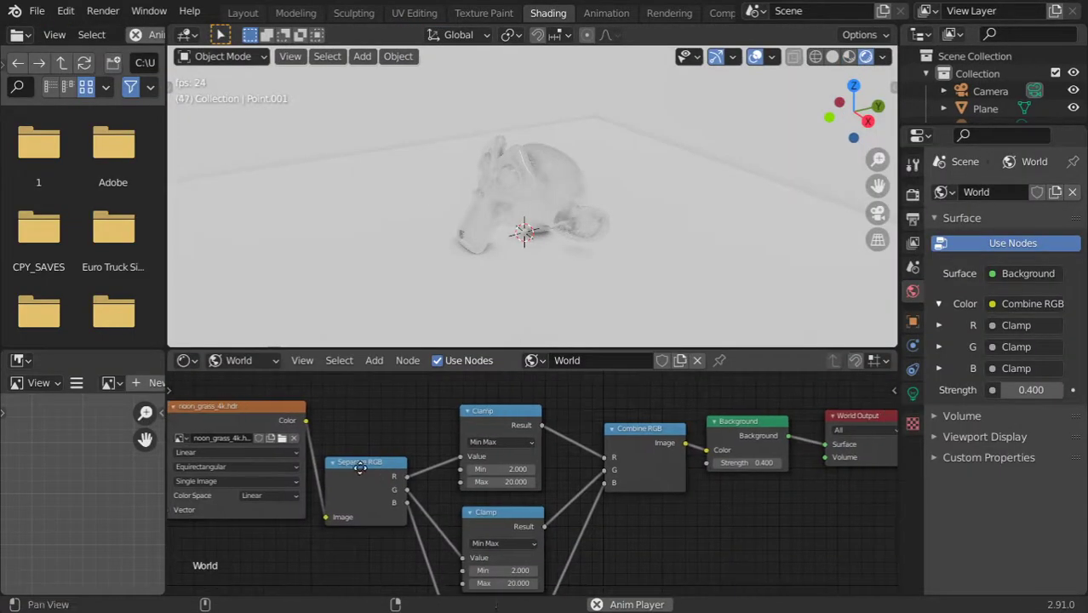
{"action": "mouse_move", "coordinate": [374, 462]}
{"action": "left_mouse_down"}
{"action": "mouse_move", "coordinate": [383, 435]}
{"action": "mouse_move", "coordinate": [383, 449]}
{"action": "left_mouse_up"}
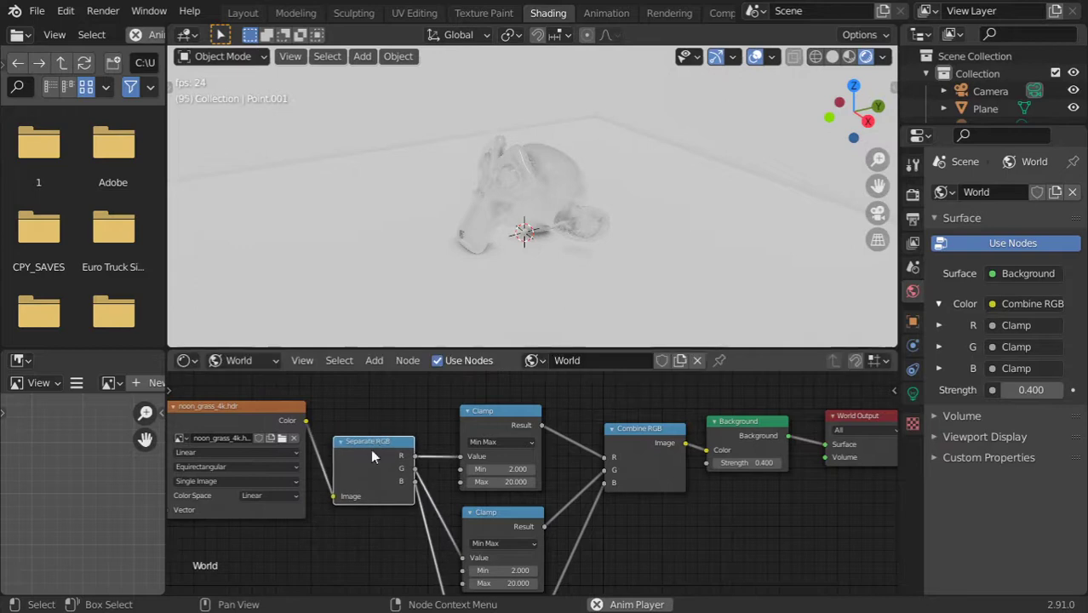
{"action": "left_click", "coordinate": [637, 441]}
{"action": "left_click_drag", "start_coordinate": [636, 442], "coordinate": [632, 449]}
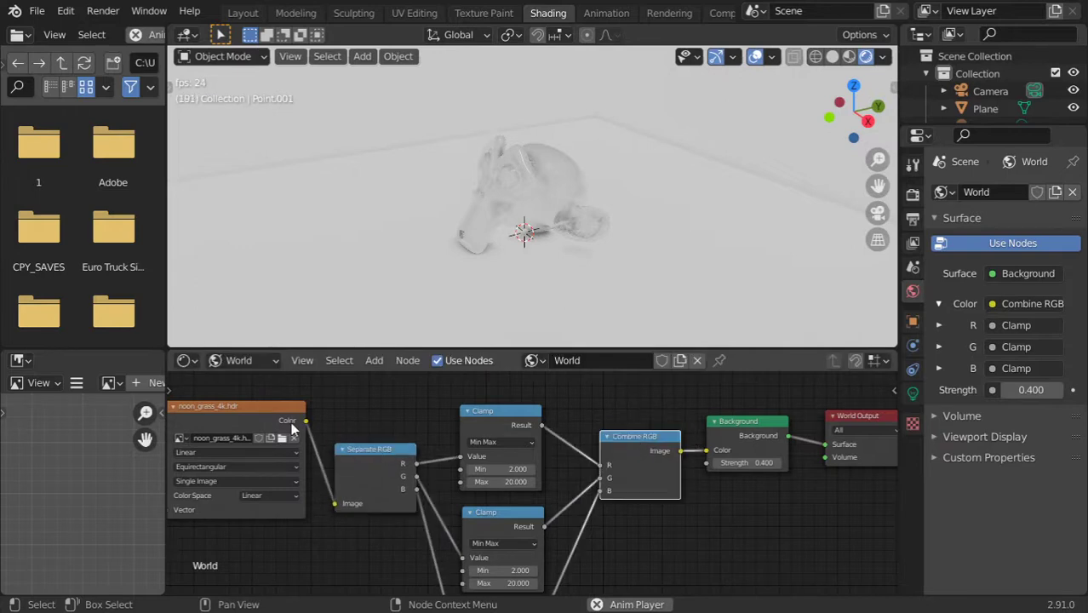
{"action": "left_click_drag", "start_coordinate": [207, 407], "coordinate": [194, 438]}
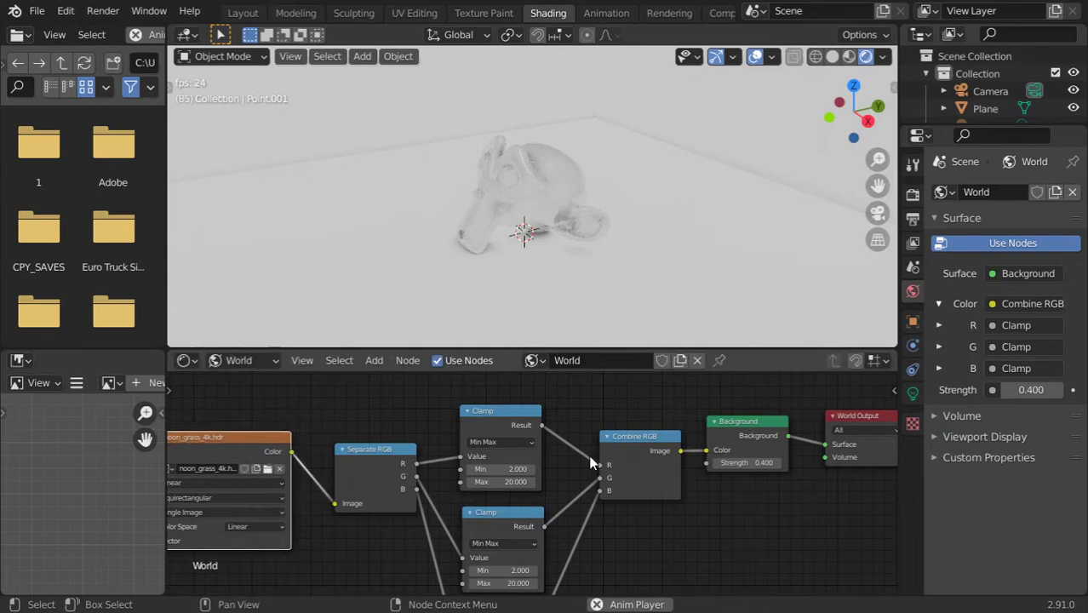
{"action": "left_click_drag", "start_coordinate": [639, 449], "coordinate": [633, 440]}
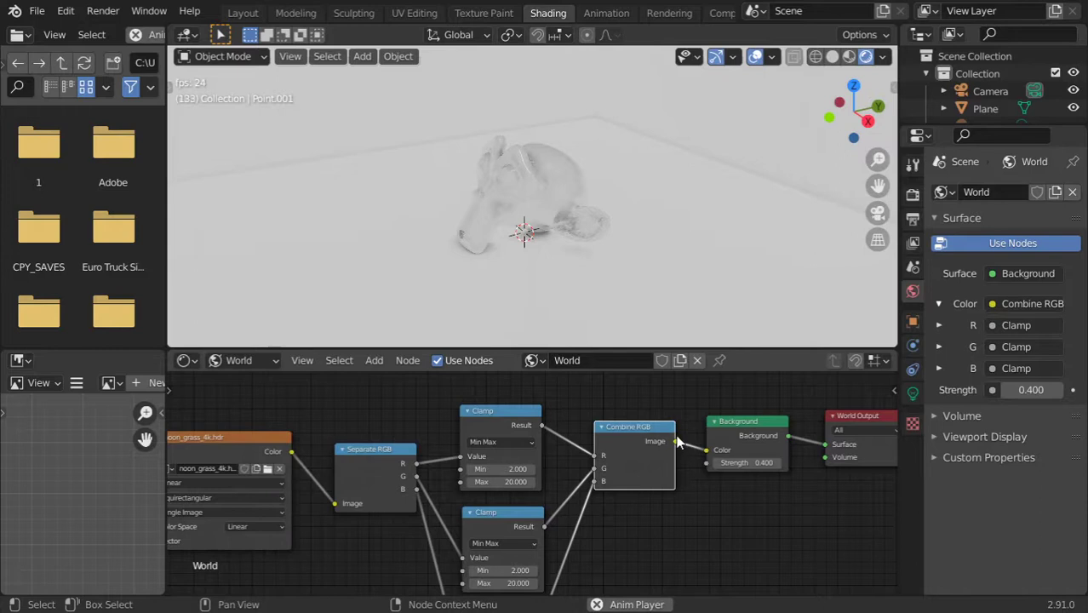
Step: Set the upper and lower Clamp nodes' Max values to 15
{"action": "middle_click_drag", "start_coordinate": [496, 522], "coordinate": [454, 489]}
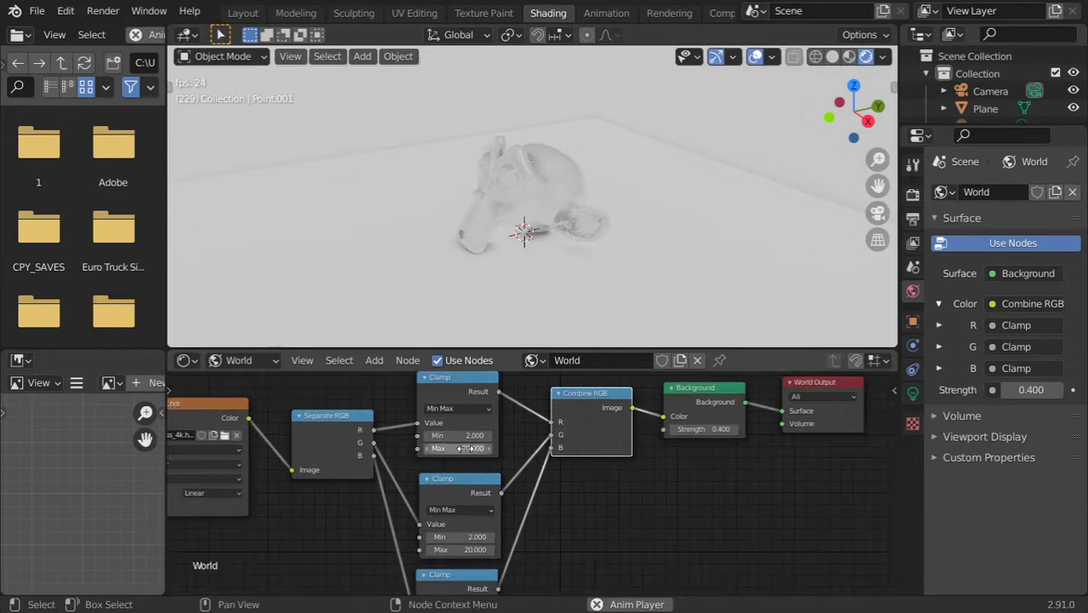
{"action": "middle_click_drag", "start_coordinate": [480, 499], "coordinate": [454, 450]}
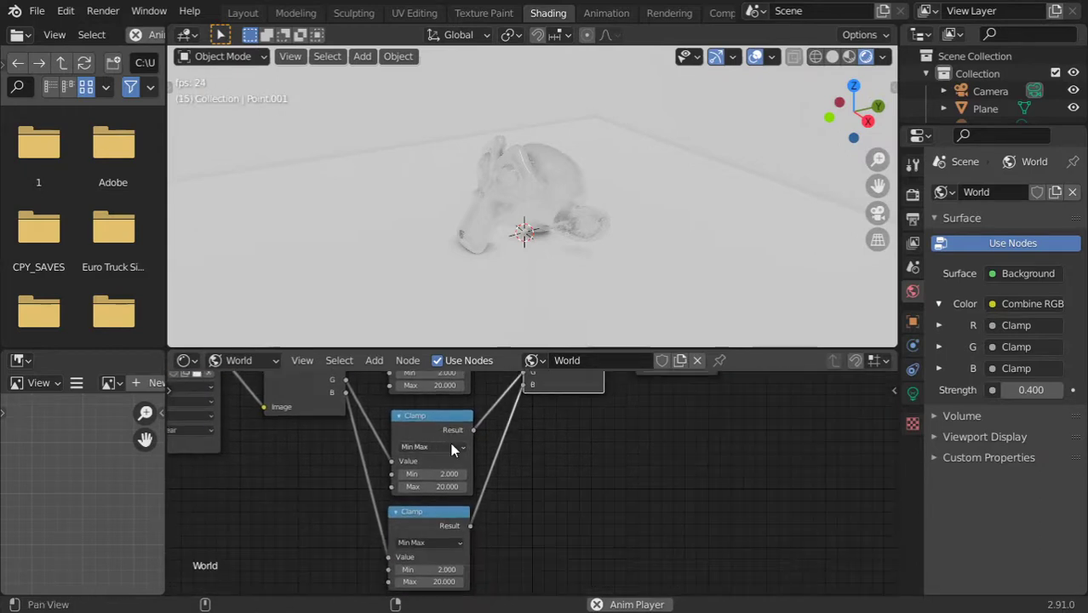
{"action": "left_click", "coordinate": [440, 487]}
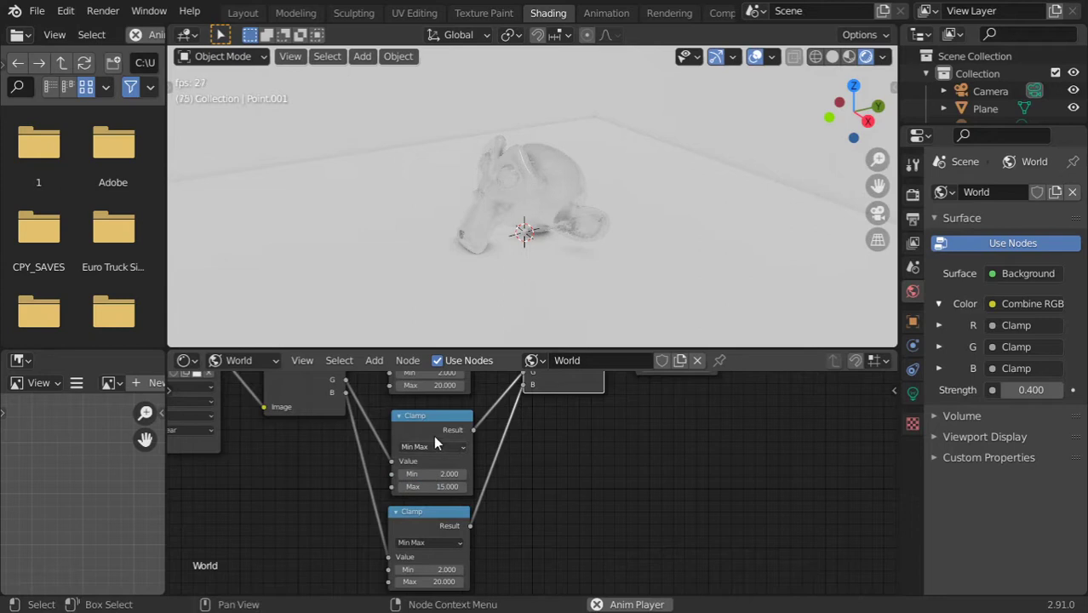
{"action": "left_click", "coordinate": [430, 385]}
{"action": "type", "text": "15"}
{"action": "key", "text": "Return"}
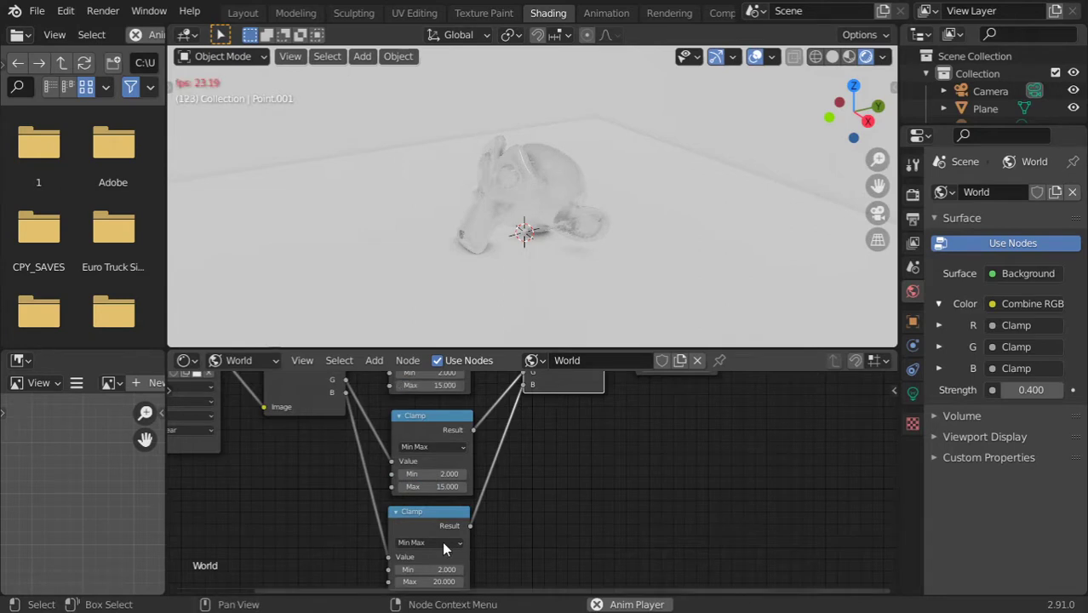
{"action": "left_click", "coordinate": [430, 581]}
{"action": "type", "text": "15"}
{"action": "key", "text": "Return"}
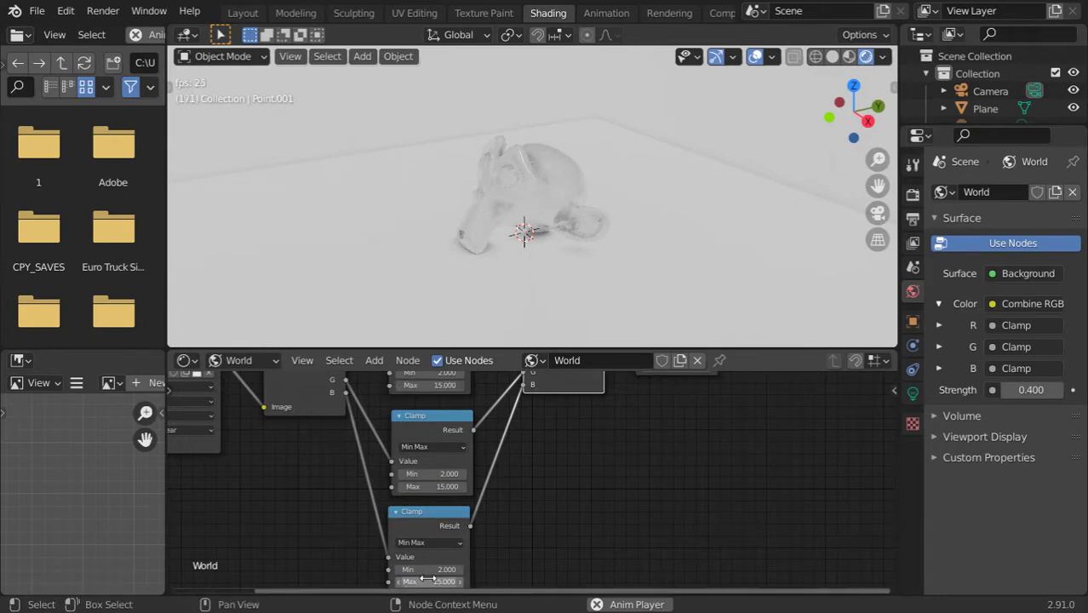
Step: Make Point.001 visible again and set the World strength to 0.3
{"action": "left_click", "coordinate": [247, 14]}
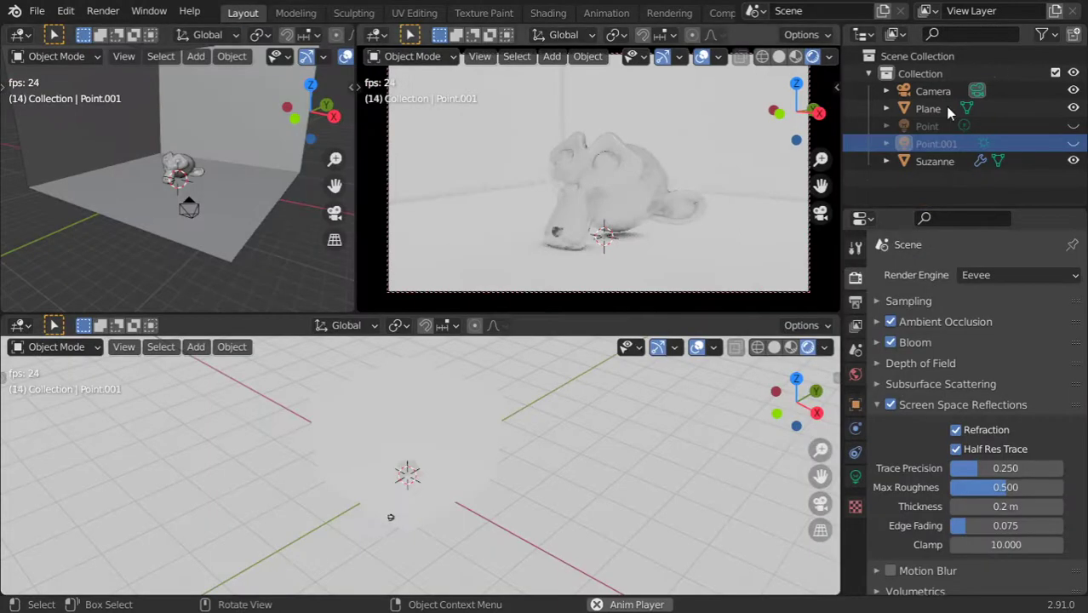
{"action": "left_click", "coordinate": [1073, 144]}
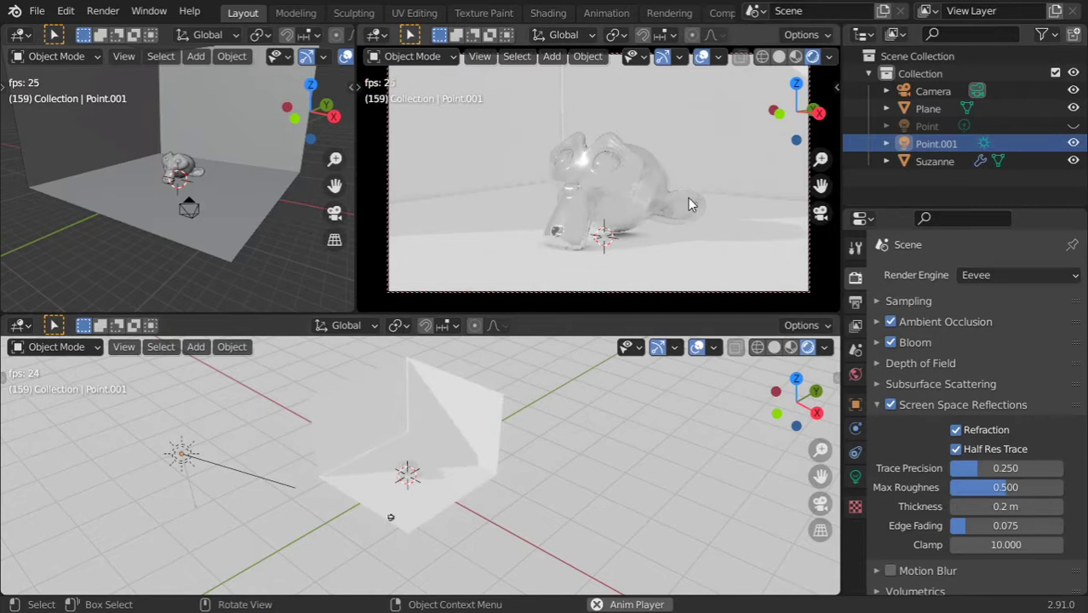
{"action": "left_click", "coordinate": [855, 374]}
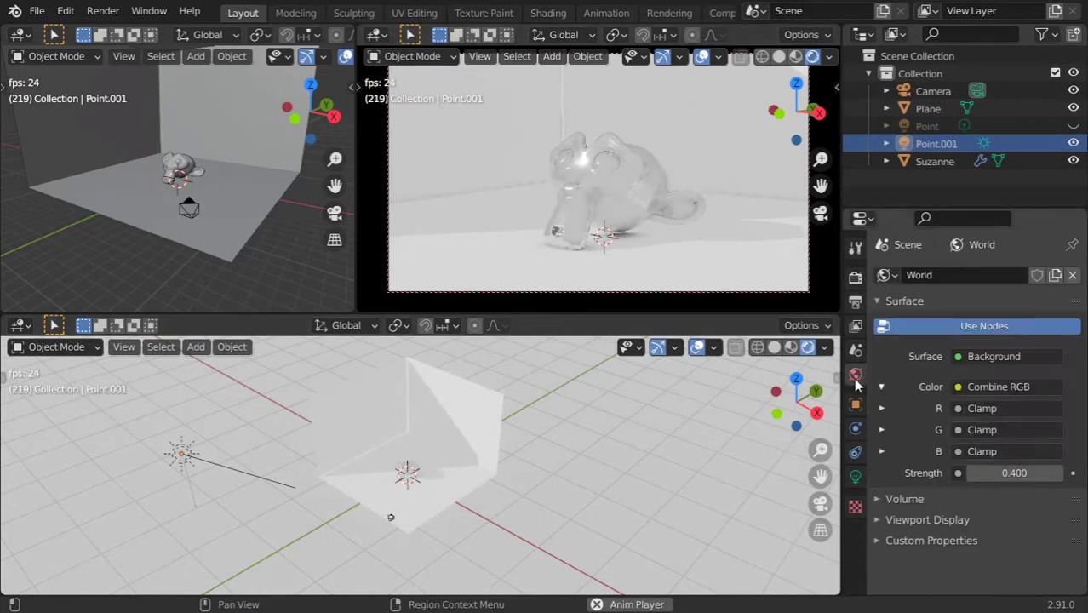
{"action": "left_click_drag", "start_coordinate": [1006, 472], "coordinate": [1047, 473]}
{"action": "left_click", "coordinate": [1005, 473]}
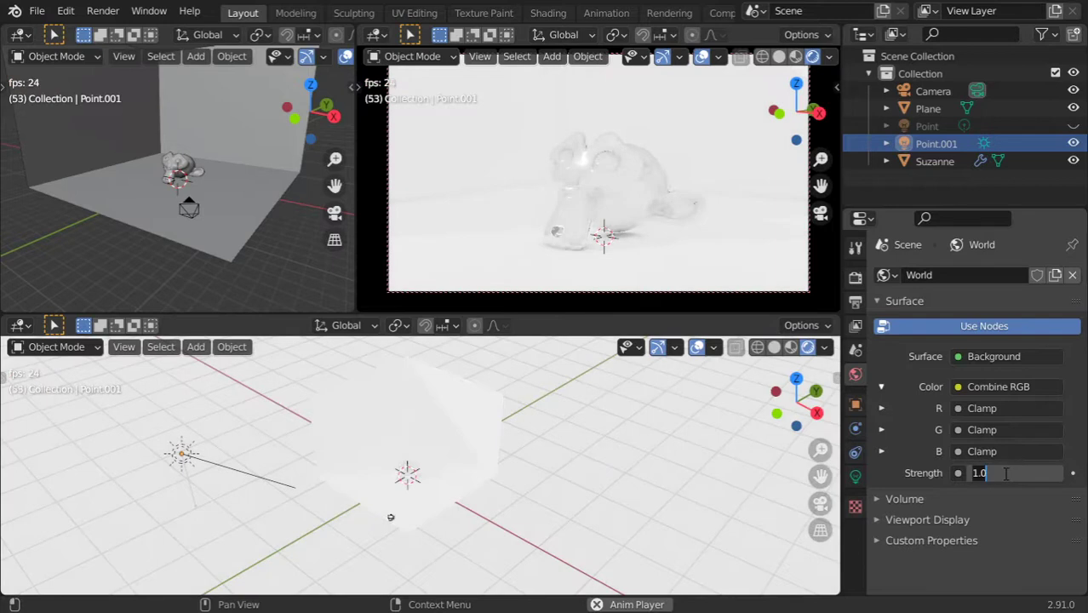
{"action": "type", "text": "0.1"}
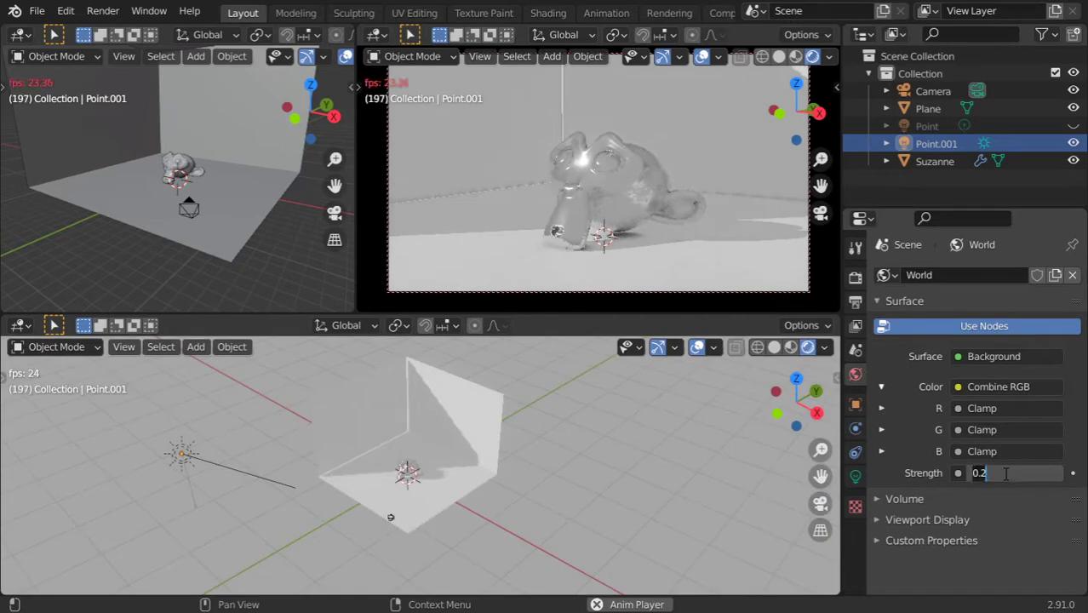
{"action": "type", "text": "0.300"}
{"action": "key", "text": "Return"}
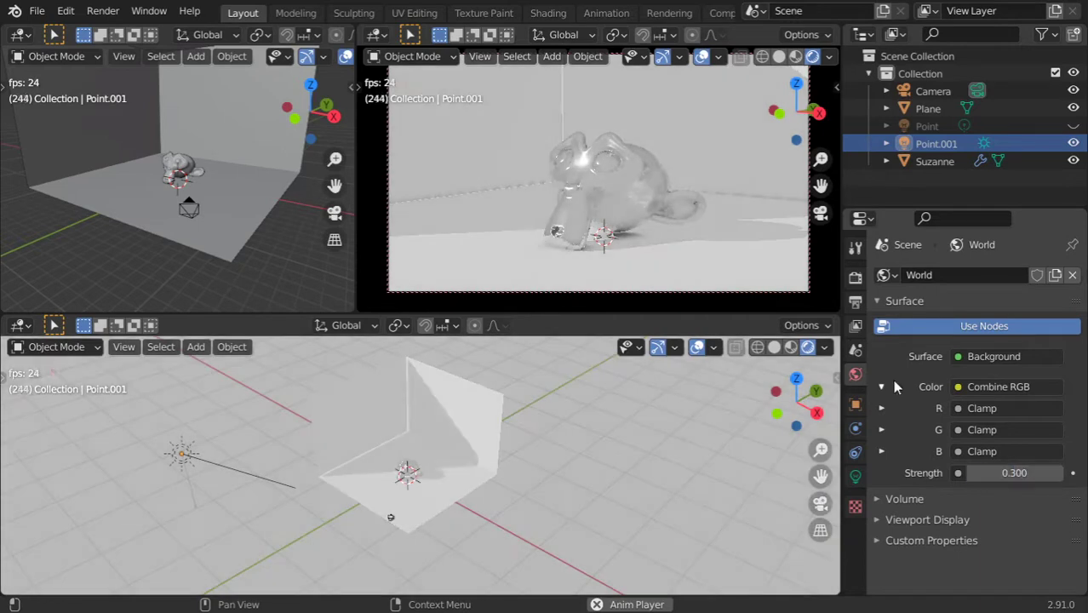
{"action": "left_click", "coordinate": [856, 249]}
{"action": "left_click", "coordinate": [855, 279]}
{"action": "left_click", "coordinate": [988, 275]}
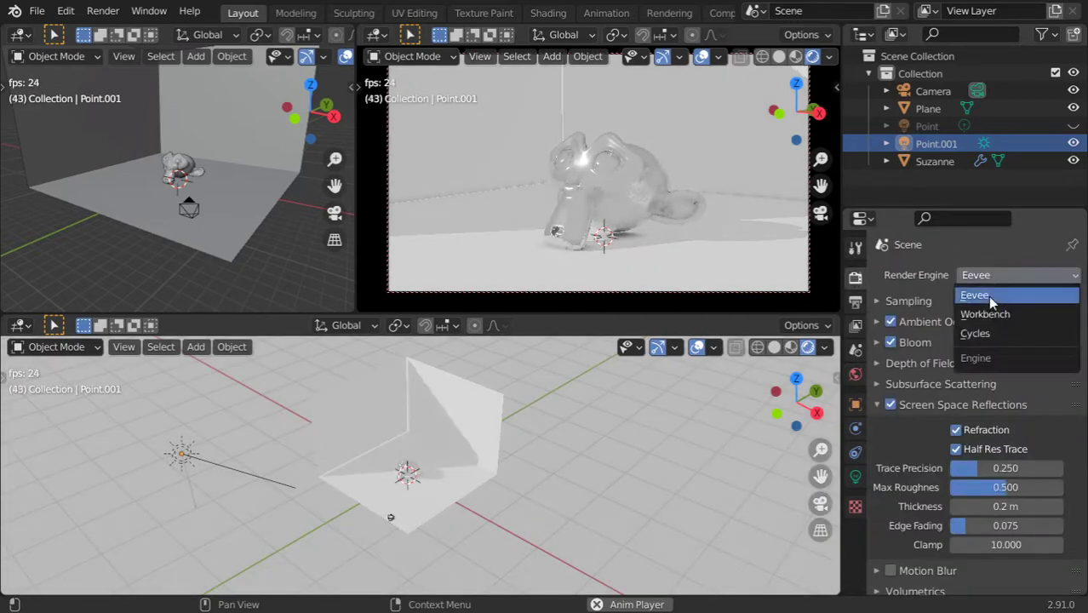
{"action": "left_click", "coordinate": [992, 334]}
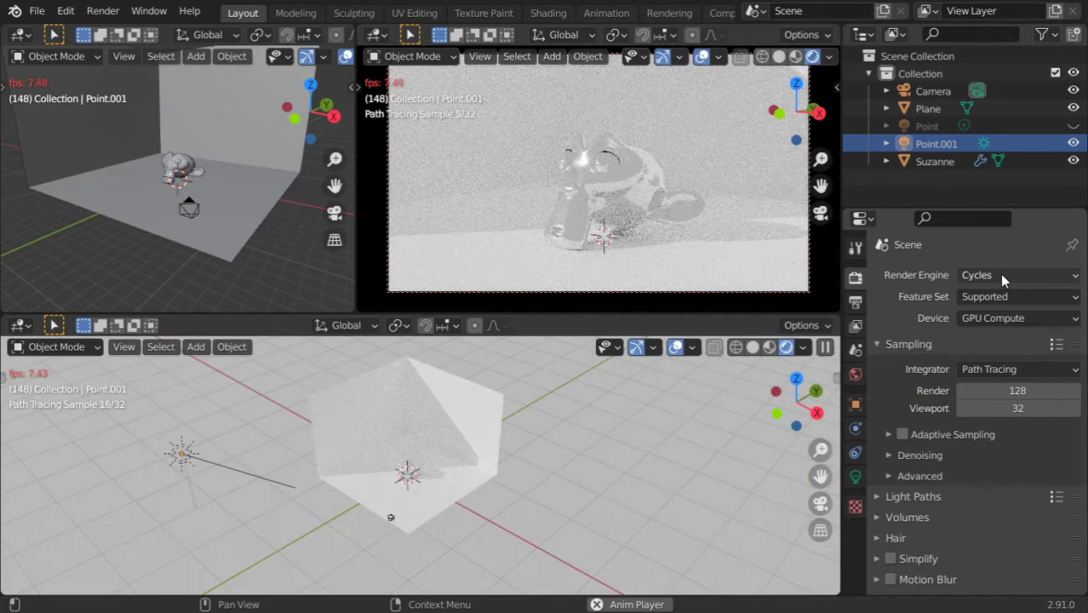
{"action": "left_click", "coordinate": [1001, 278]}
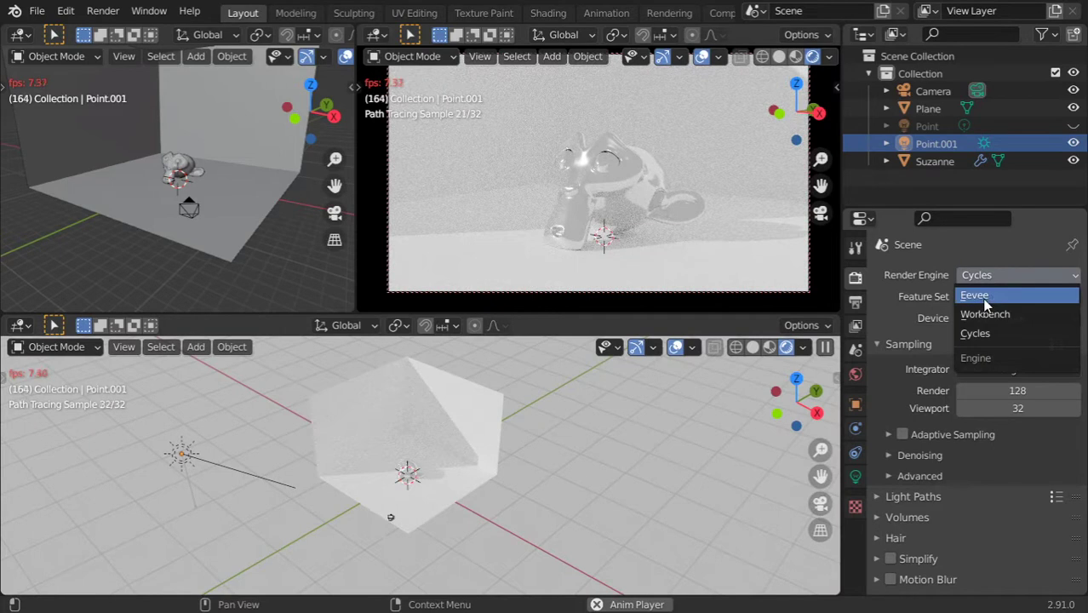
{"action": "left_click", "coordinate": [980, 298]}
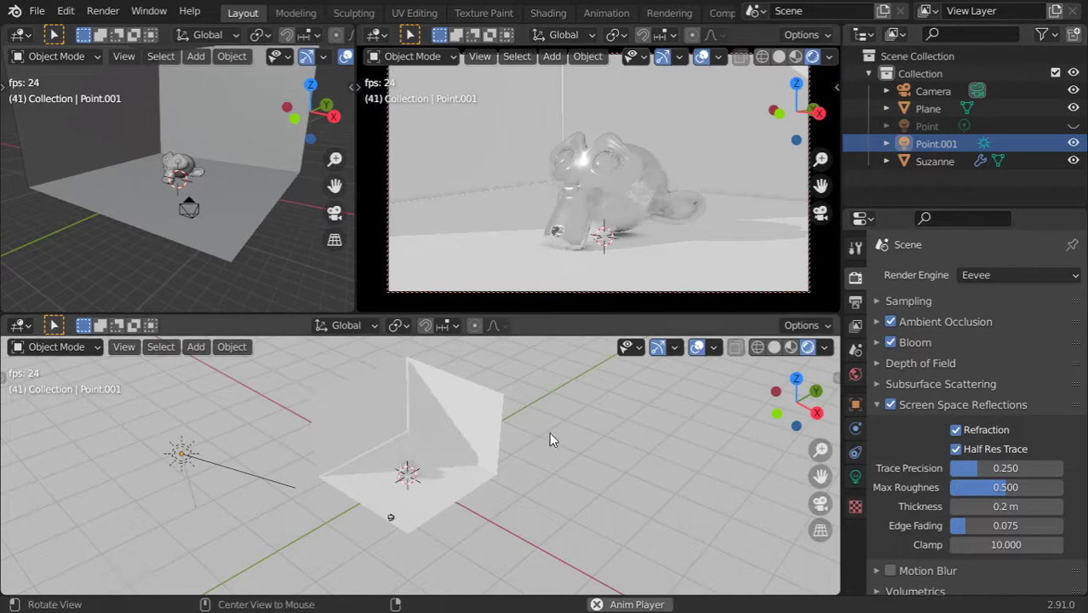
Step: Add an Irradiance Volume light probe and scale it up uniformly in front view
{"action": "middle_click_drag", "start_coordinate": [550, 439], "coordinate": [430, 482]}
{"action": "key", "text": "shift+a"}
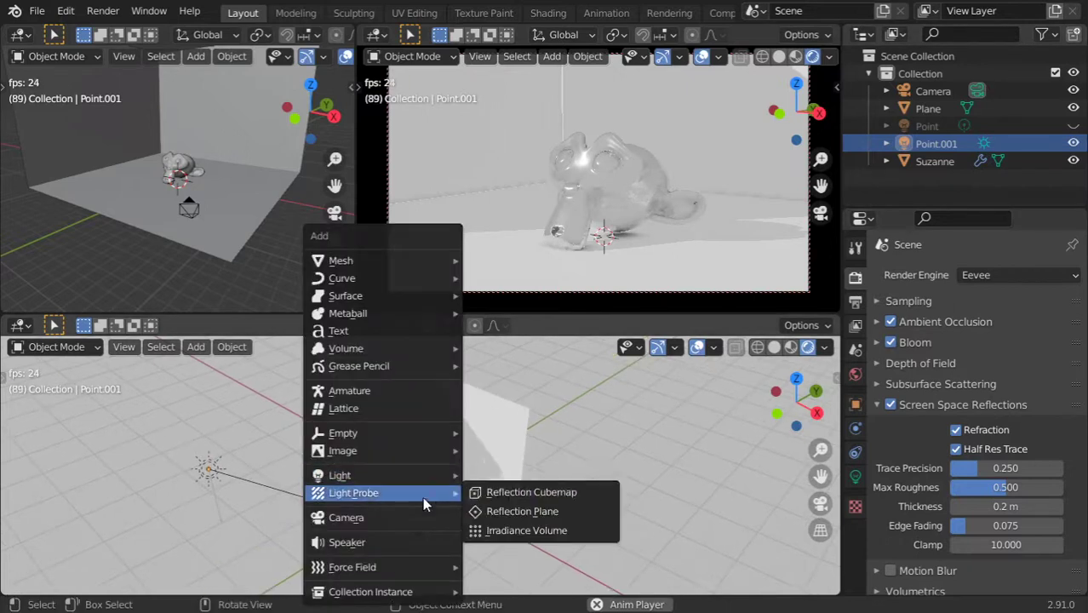
{"action": "left_click", "coordinate": [527, 529]}
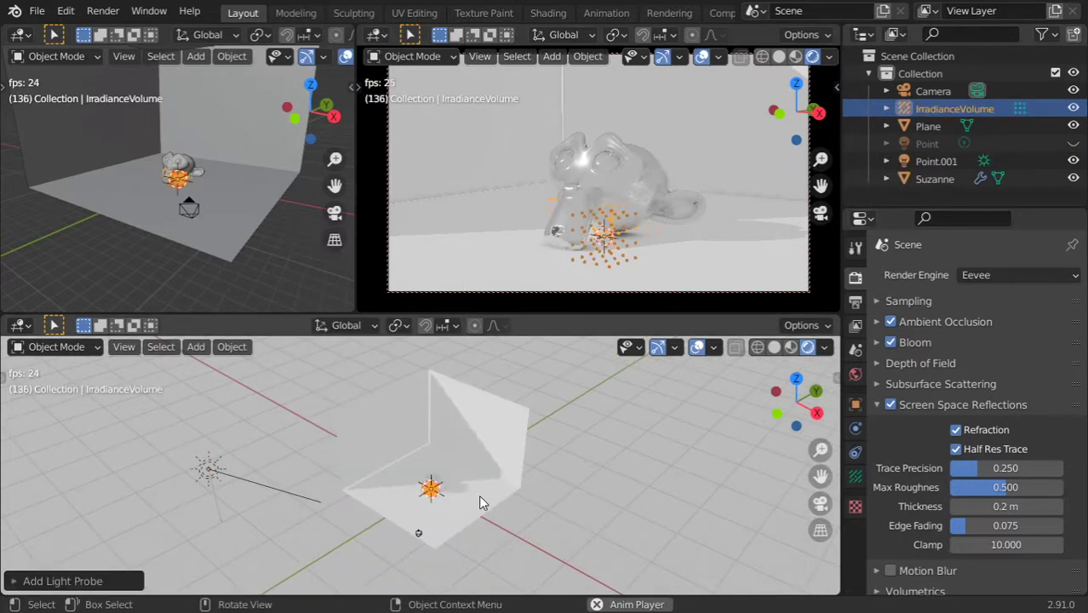
{"action": "key", "text": "KP_1"}
{"action": "key", "text": "s"}
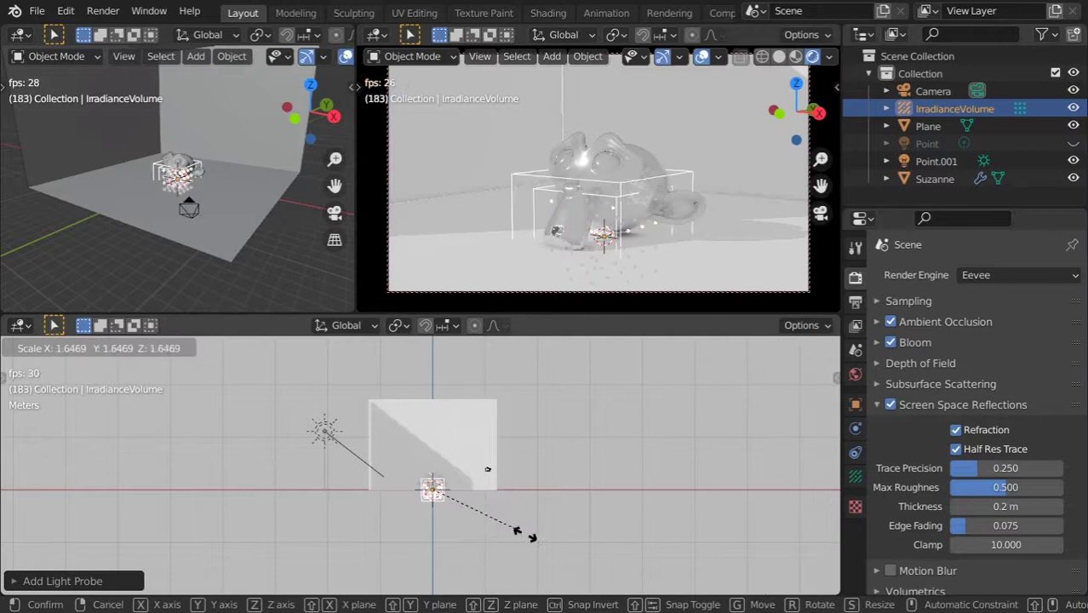
{"action": "left_click", "coordinate": [116, 387]}
Step: Flatten the volume along Z and raise it vertically
{"action": "key", "text": "s"}
{"action": "key", "text": "z"}
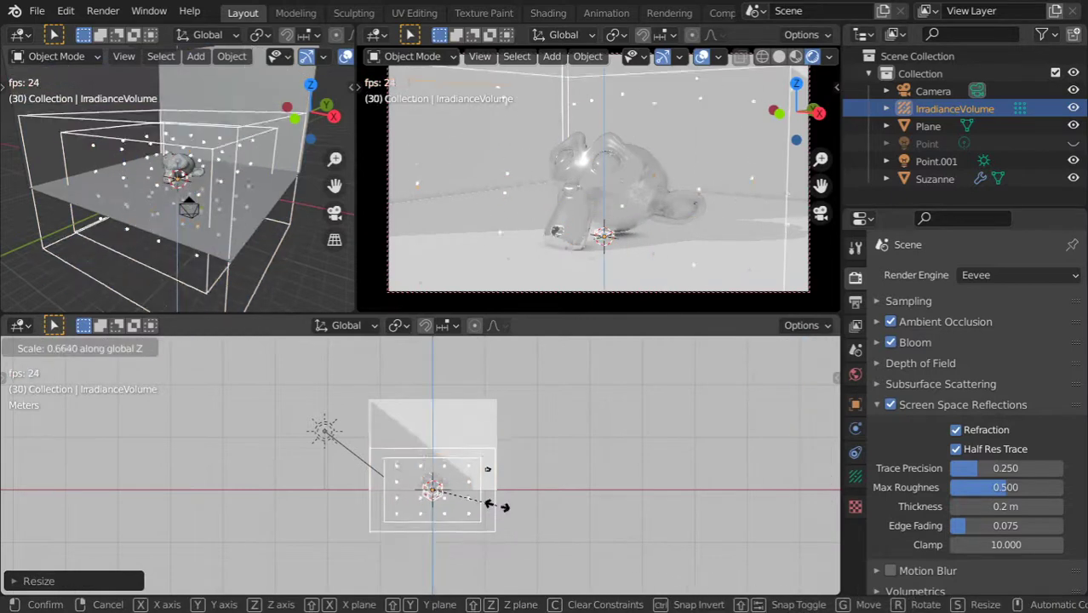
{"action": "left_click", "coordinate": [490, 503]}
{"action": "key", "text": "g"}
{"action": "key", "text": "z"}
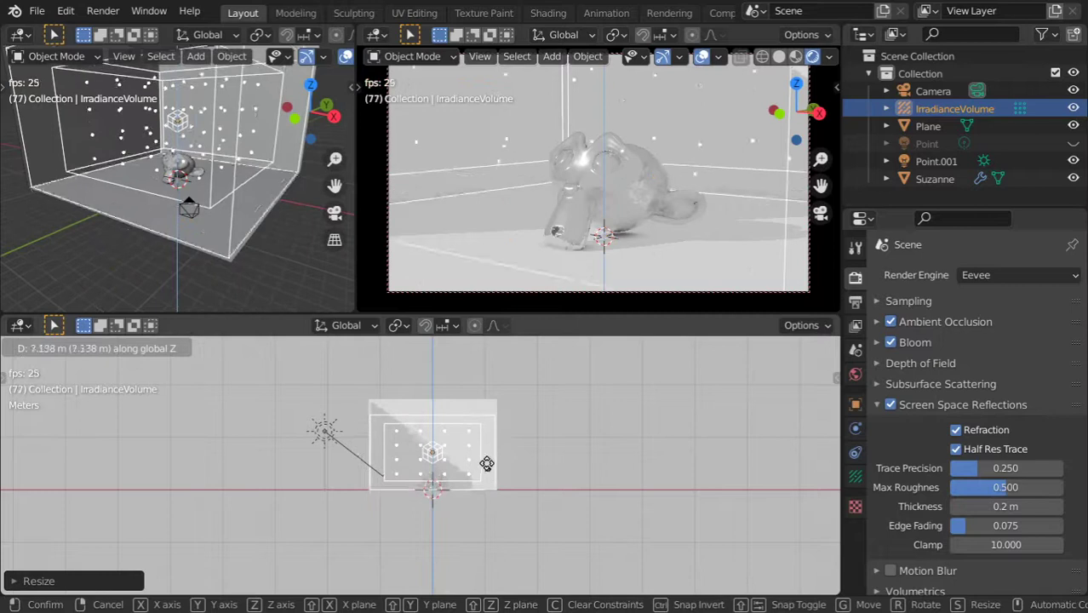
{"action": "left_click", "coordinate": [487, 460]}
Step: Stretch the volume along Z to its final height around the backdrop
{"action": "key", "text": "s"}
{"action": "key", "text": "z"}
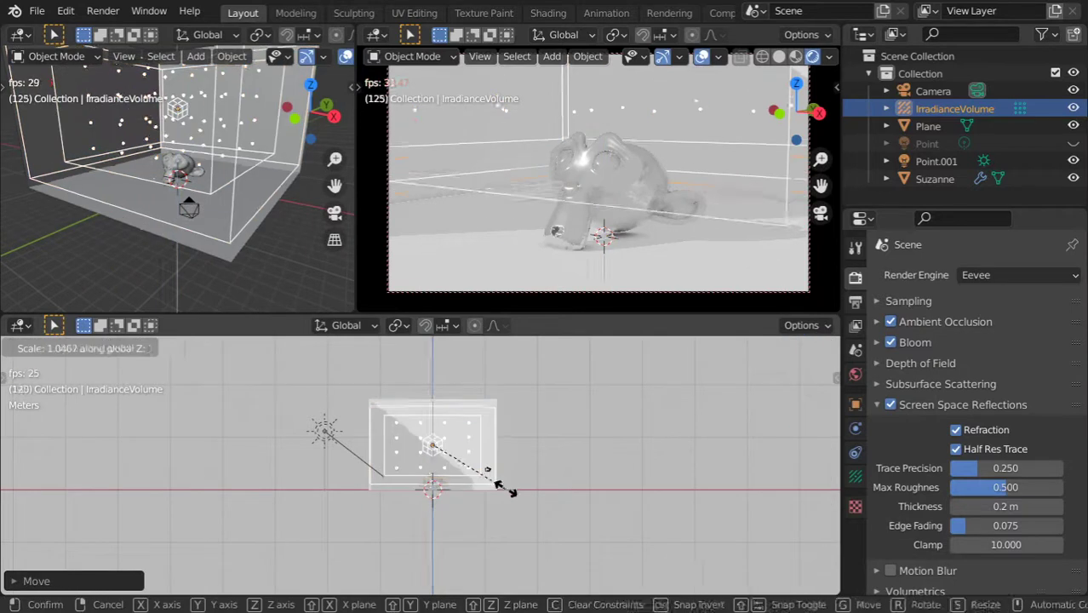
{"action": "left_click", "coordinate": [506, 490]}
{"action": "scroll", "coordinate": [506, 504], "scroll_direction": "up", "scroll_amount": 2}
{"action": "scroll", "coordinate": [506, 504], "scroll_direction": "up", "scroll_amount": 3}
{"action": "scroll", "coordinate": [461, 490], "scroll_direction": "up", "scroll_amount": 3}
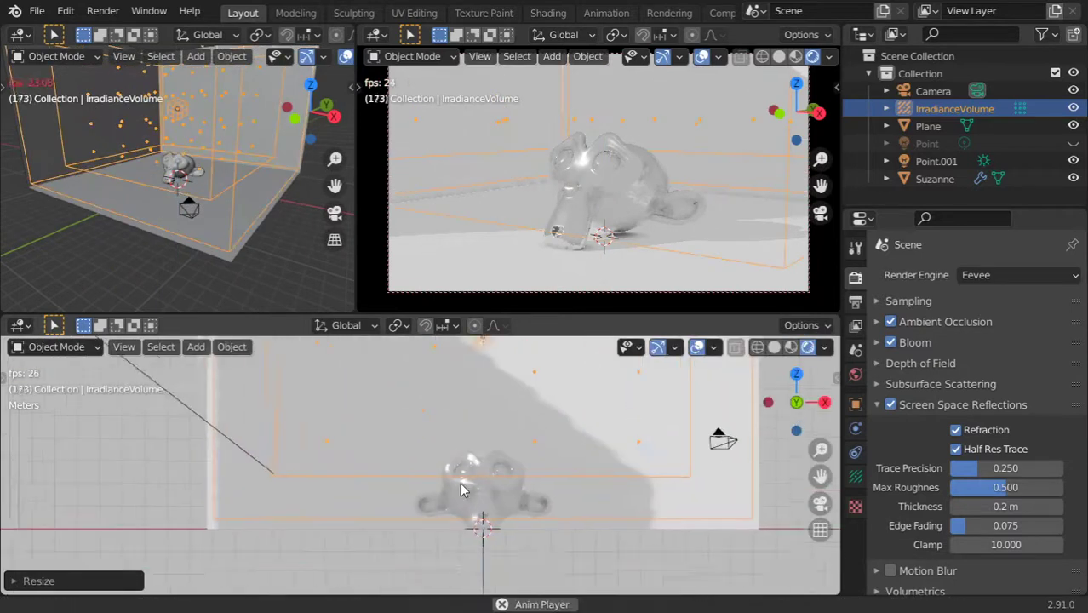
{"action": "key", "text": "s"}
{"action": "key", "text": "z"}
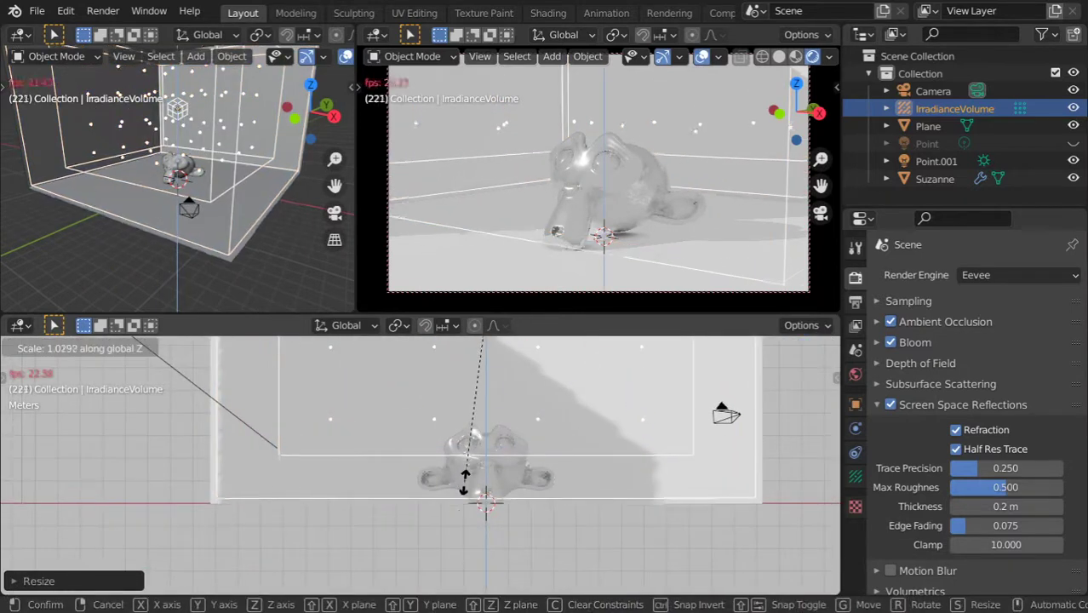
{"action": "left_click", "coordinate": [460, 521]}
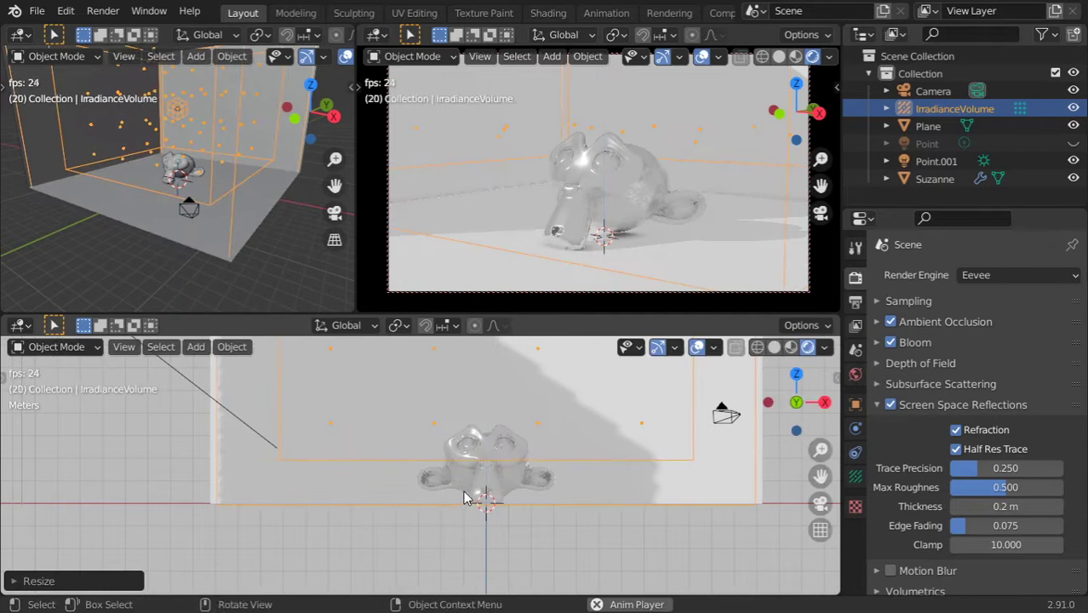
{"action": "middle_click_drag", "start_coordinate": [463, 499], "coordinate": [464, 491]}
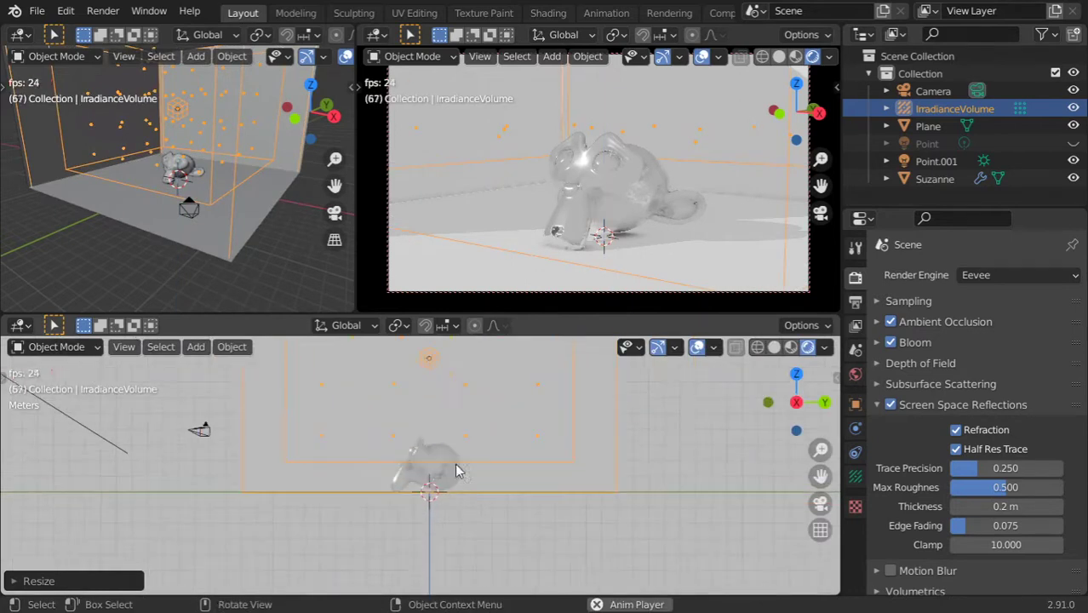
Step: Expand Indirect Lighting in Render properties and run Bake Indirect Lighting
{"action": "left_click", "coordinate": [854, 249]}
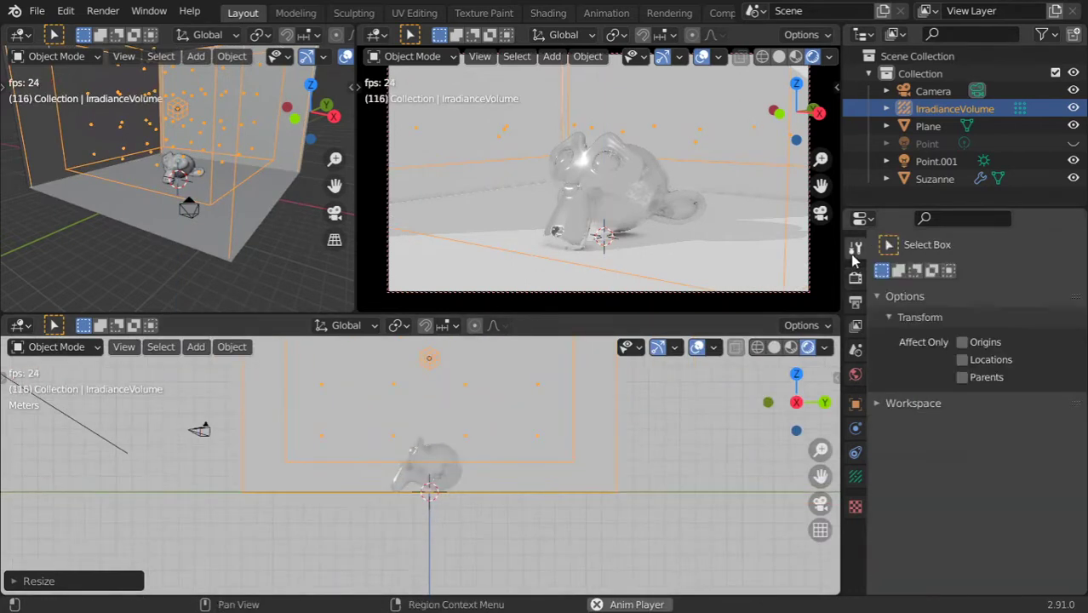
{"action": "left_click", "coordinate": [855, 276]}
{"action": "left_click", "coordinate": [926, 407]}
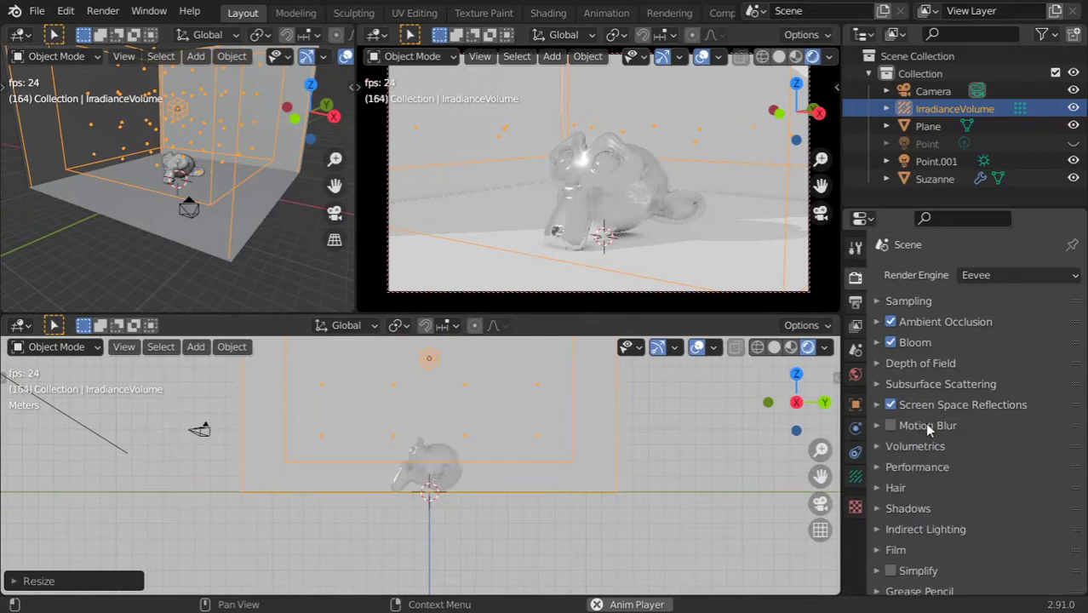
{"action": "scroll", "coordinate": [931, 533], "scroll_direction": "down", "scroll_amount": 2}
{"action": "left_click", "coordinate": [950, 482]}
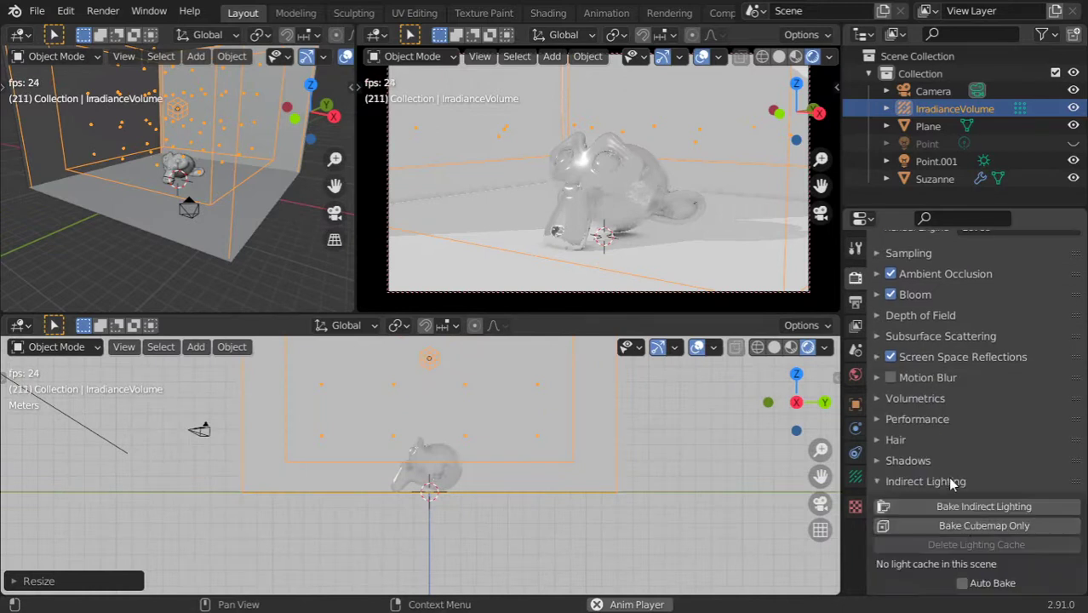
{"action": "scroll", "coordinate": [944, 482], "scroll_direction": "down", "scroll_amount": 2}
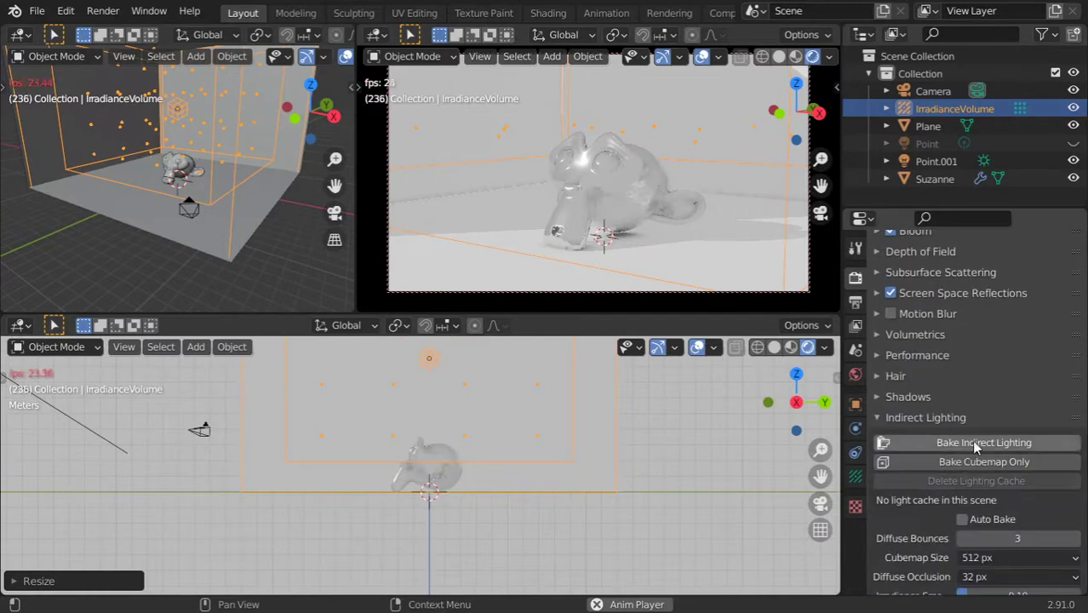
{"action": "left_click", "coordinate": [1019, 445]}
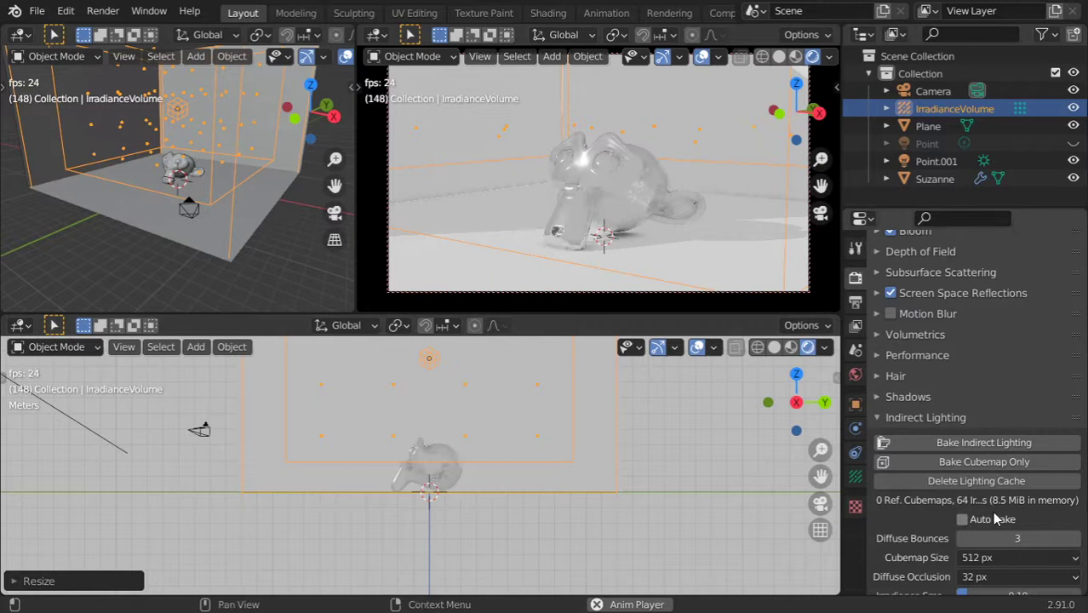
Step: Toggle Point.001 off and on to compare the bake, then orbit both views
{"action": "left_click", "coordinate": [1072, 161]}
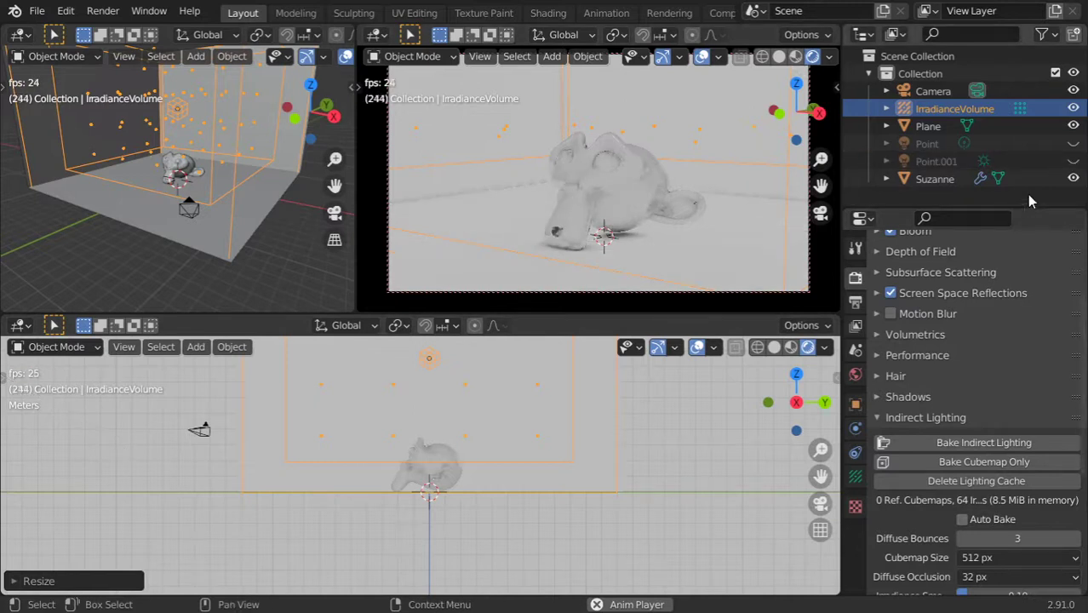
{"action": "left_click", "coordinate": [1073, 161]}
{"action": "left_click", "coordinate": [1073, 161]}
{"action": "left_click", "coordinate": [1073, 161]}
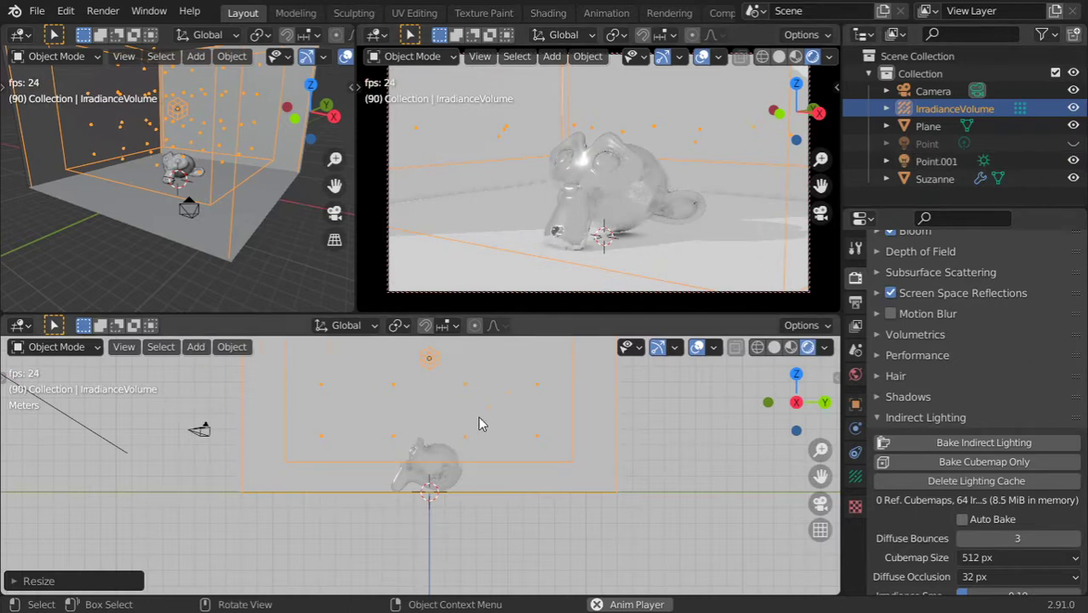
{"action": "middle_click_drag", "start_coordinate": [459, 476], "coordinate": [556, 509]}
{"action": "key", "text": "a"}
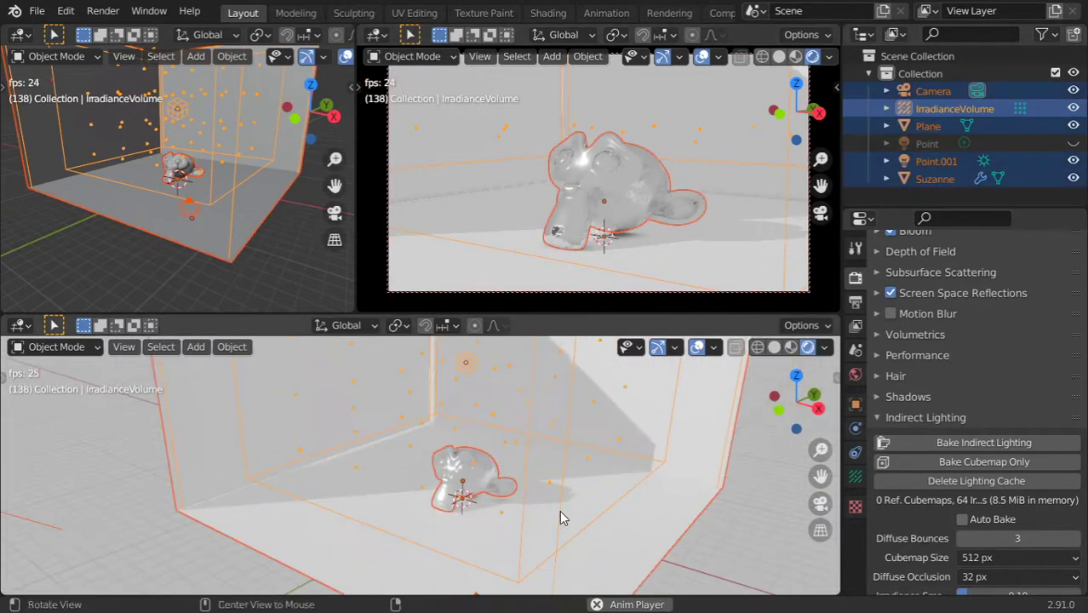
{"action": "key", "text": "alt+a"}
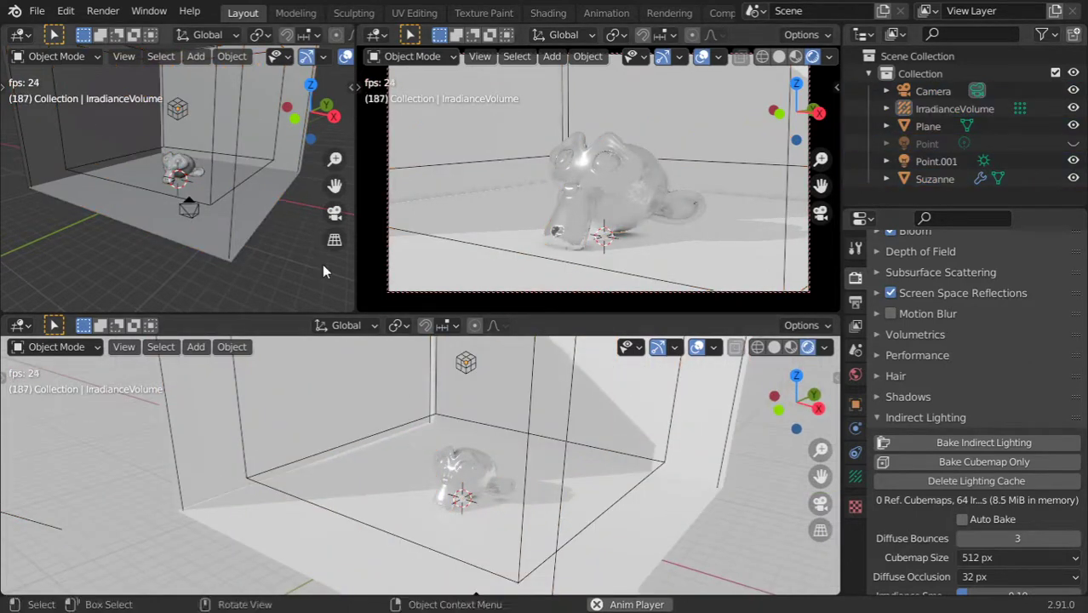
{"action": "mouse_move", "coordinate": [322, 264]}
{"action": "middle_mouse_down"}
{"action": "mouse_move", "coordinate": [279, 203]}
{"action": "mouse_move", "coordinate": [118, 180]}
{"action": "mouse_move", "coordinate": [216, 186]}
{"action": "middle_mouse_up"}
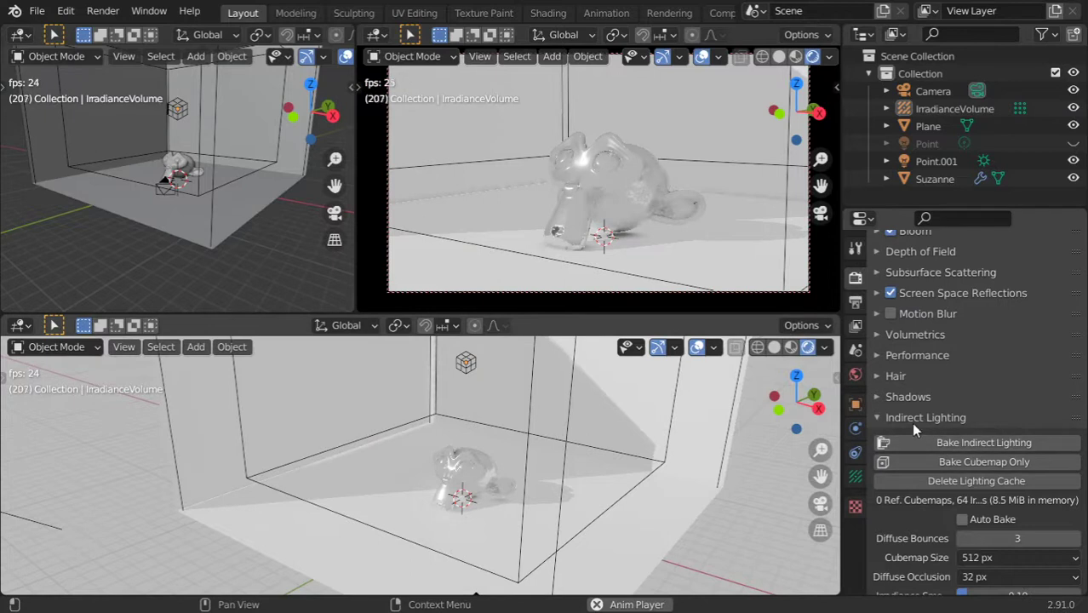
Step: Set the irradiance volume's resolution to 10 on X, Y, Z and its blur to 1.000
{"action": "left_click", "coordinate": [855, 476]}
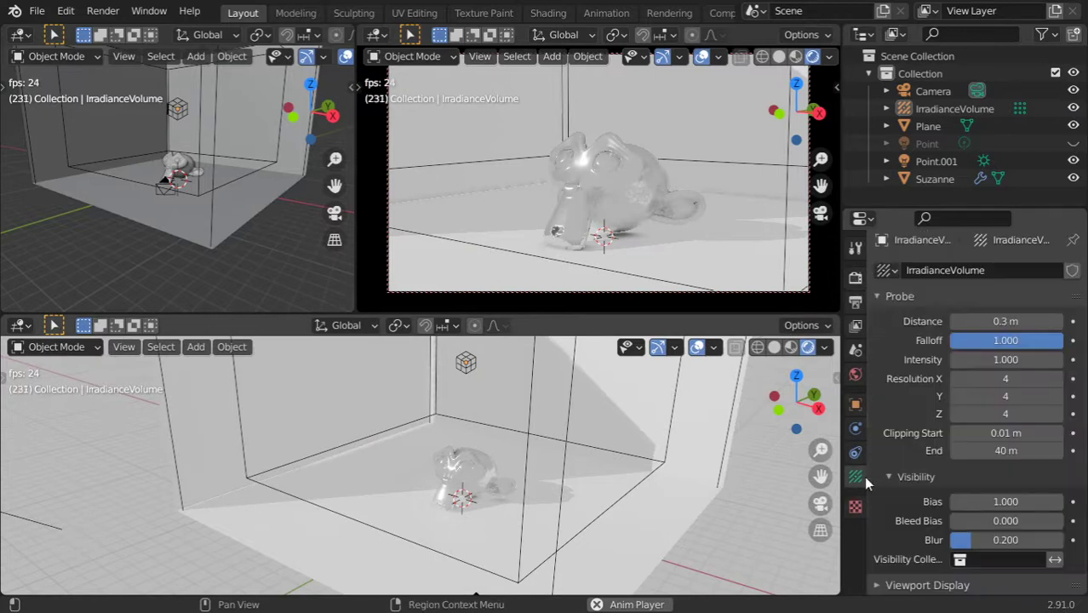
{"action": "left_click", "coordinate": [1007, 380]}
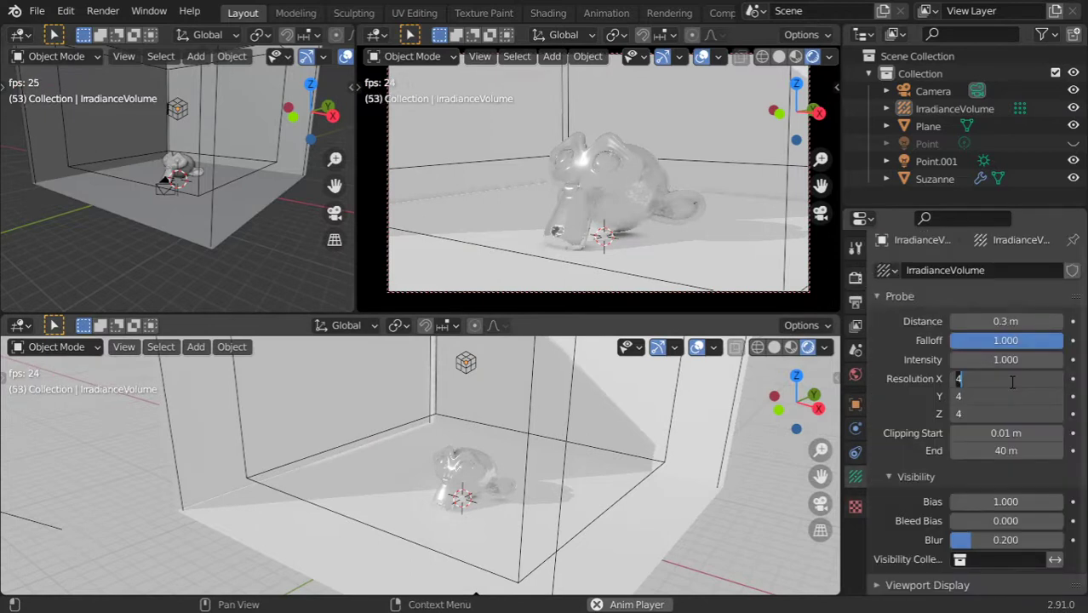
{"action": "type", "text": "10"}
{"action": "key", "text": "Return"}
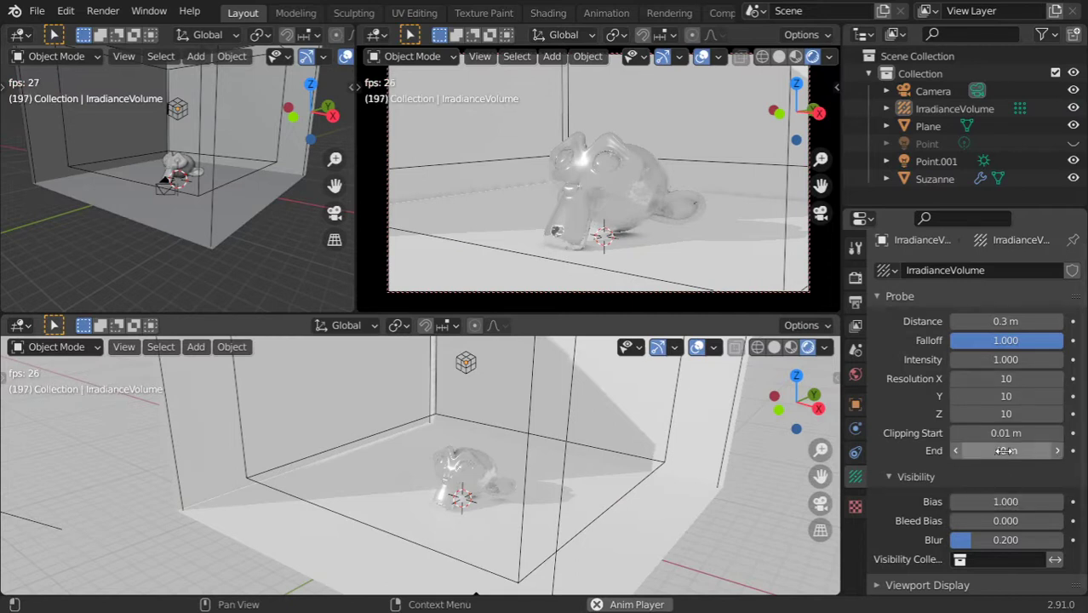
{"action": "left_click", "coordinate": [901, 297]}
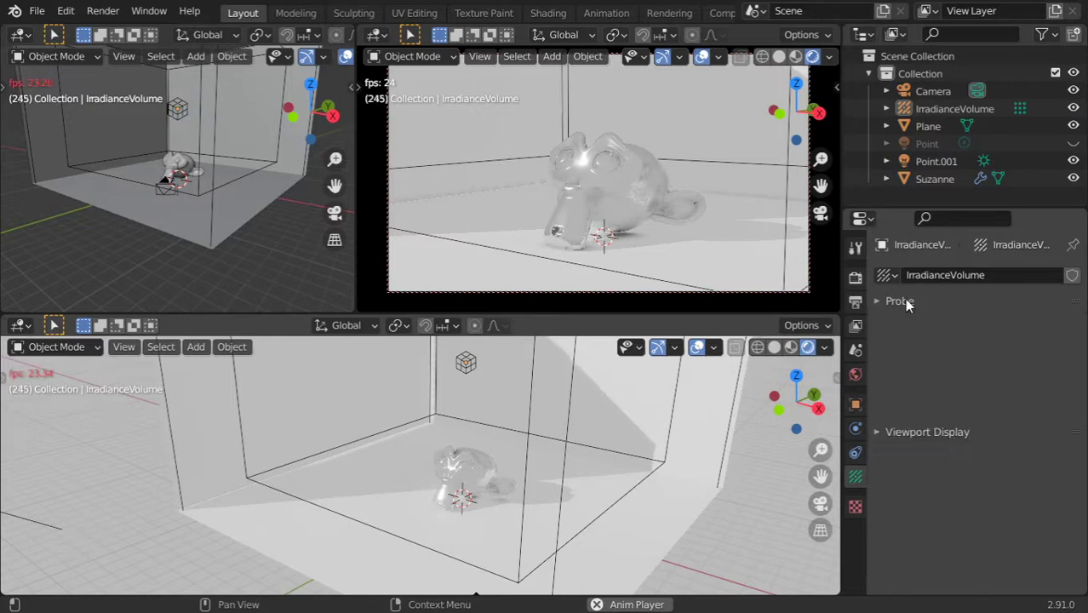
{"action": "left_click", "coordinate": [900, 296]}
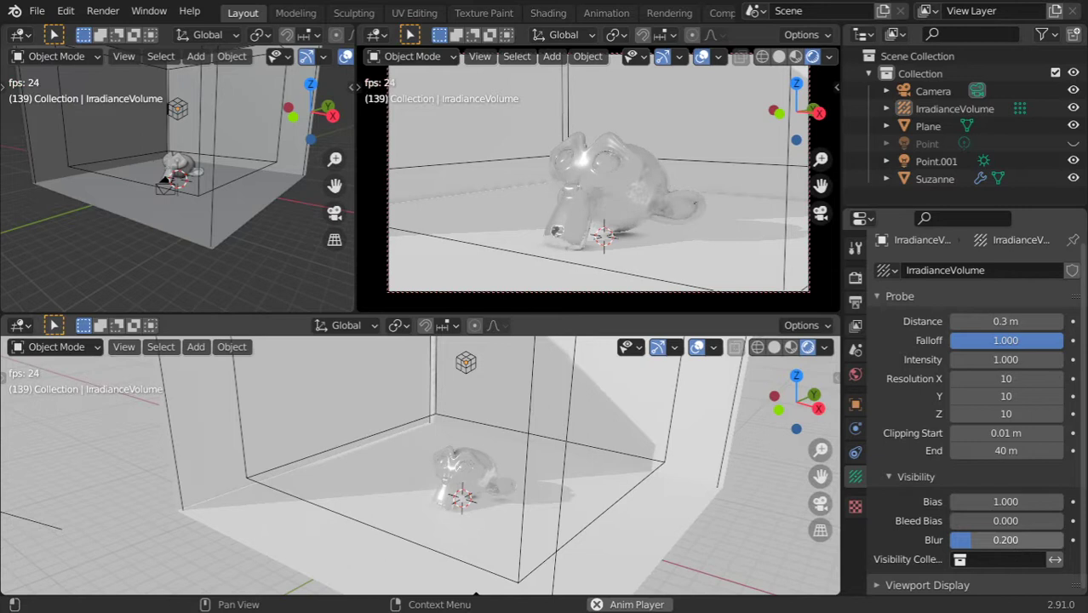
{"action": "scroll", "coordinate": [979, 477], "scroll_direction": "down", "scroll_amount": 2}
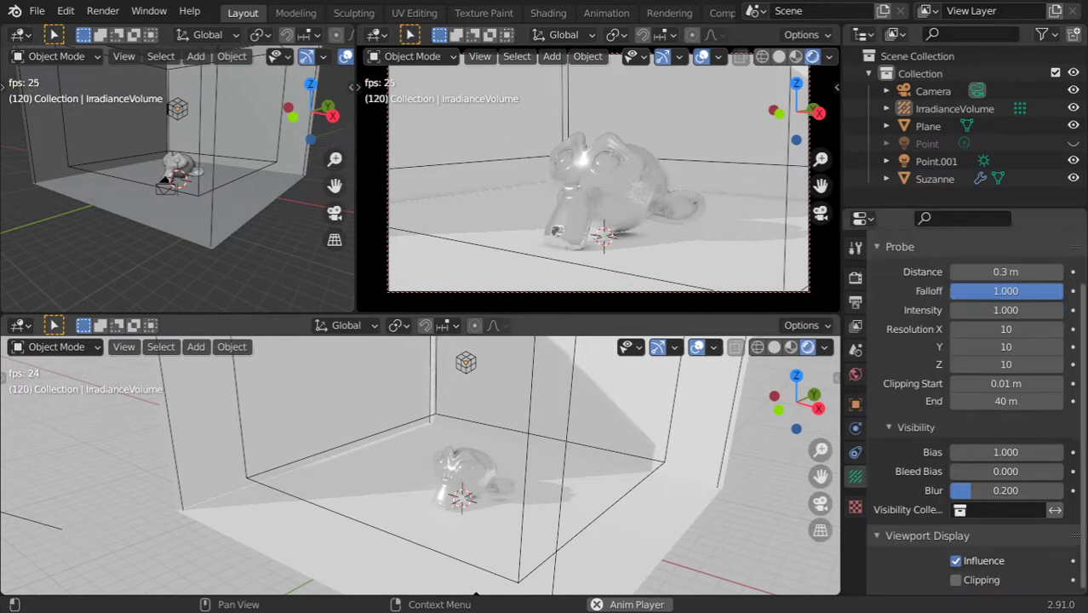
{"action": "left_click", "coordinate": [999, 490]}
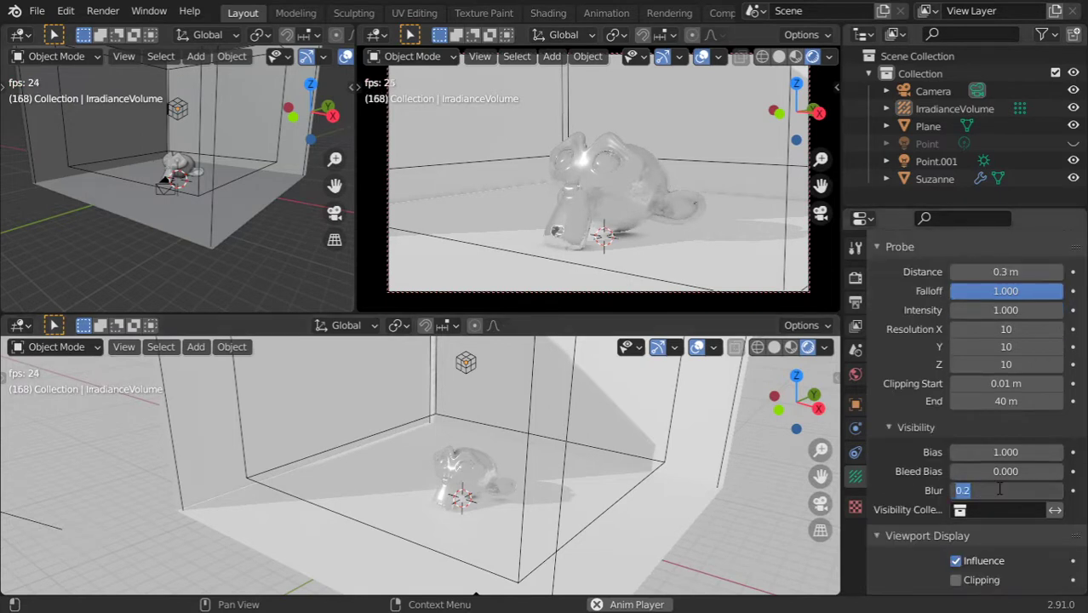
{"action": "type", "text": "1"}
{"action": "key", "text": "Return"}
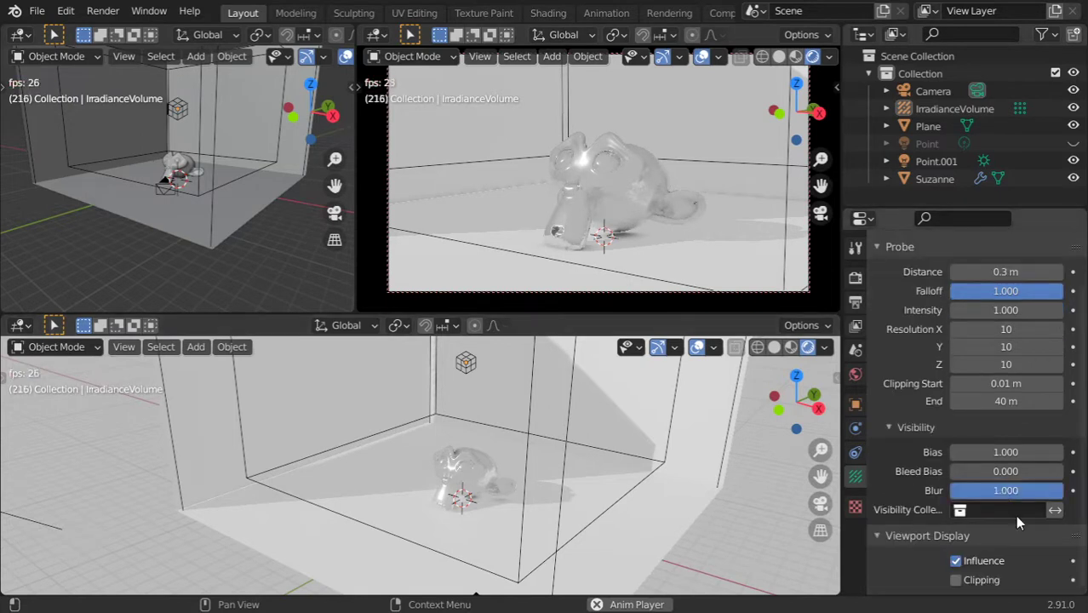
Step: Delete the existing lighting cache in Render properties
{"action": "left_click", "coordinate": [856, 247]}
{"action": "left_click", "coordinate": [855, 277]}
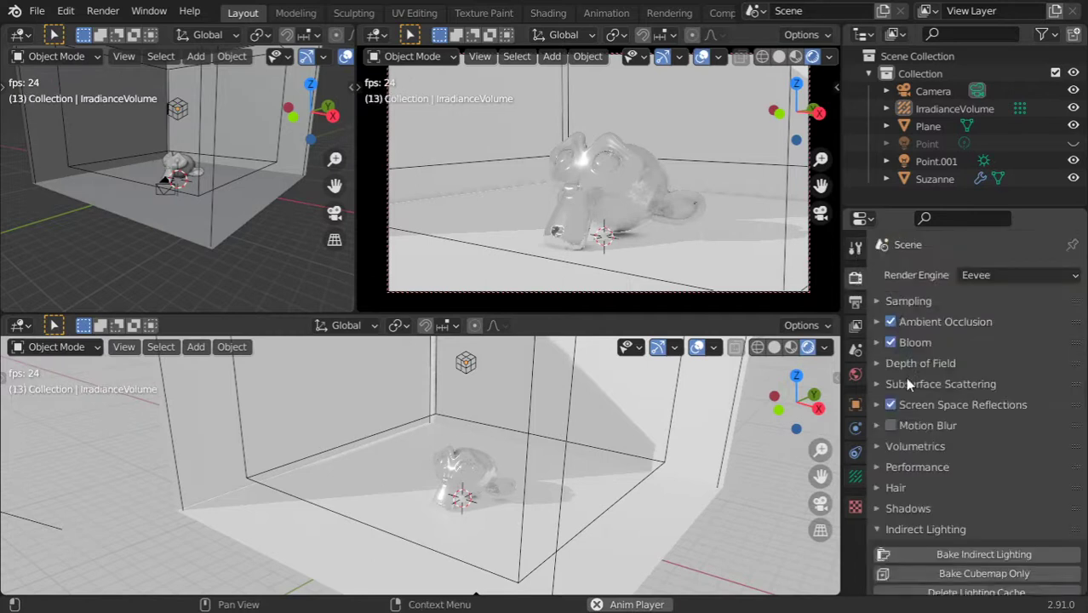
{"action": "scroll", "coordinate": [979, 494], "scroll_direction": "down", "scroll_amount": 5}
{"action": "left_click", "coordinate": [1000, 434]}
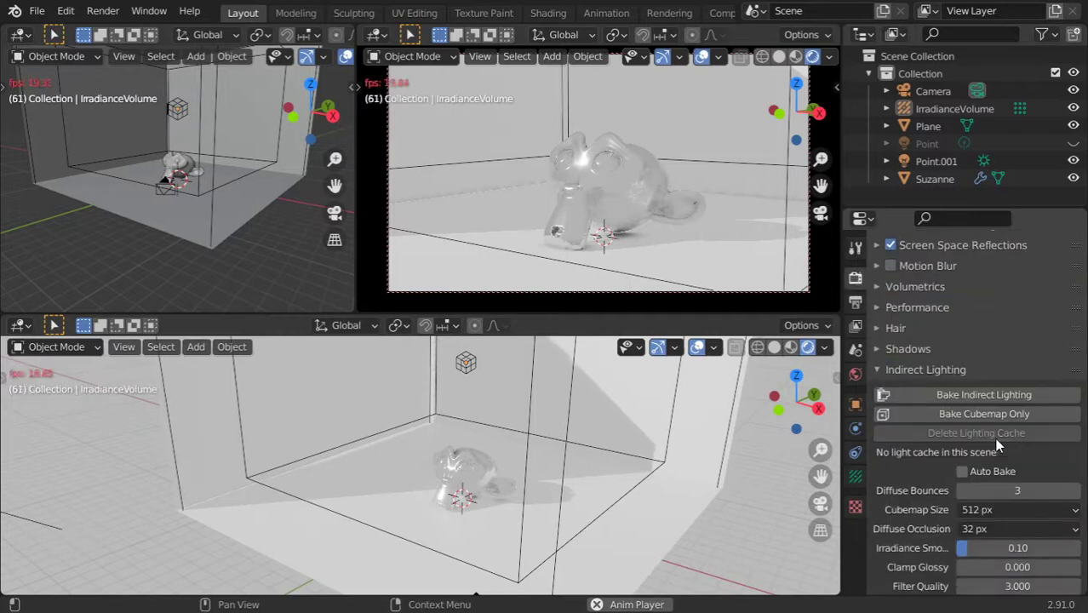
Step: Scale the irradiance volume larger
{"action": "left_click", "coordinate": [534, 509]}
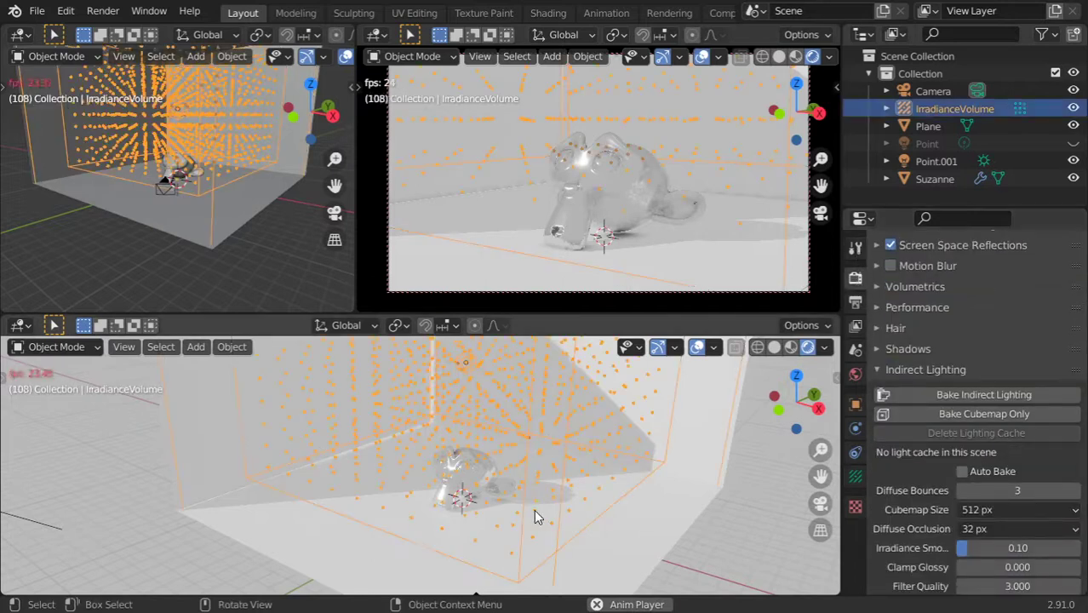
{"action": "key", "text": "s"}
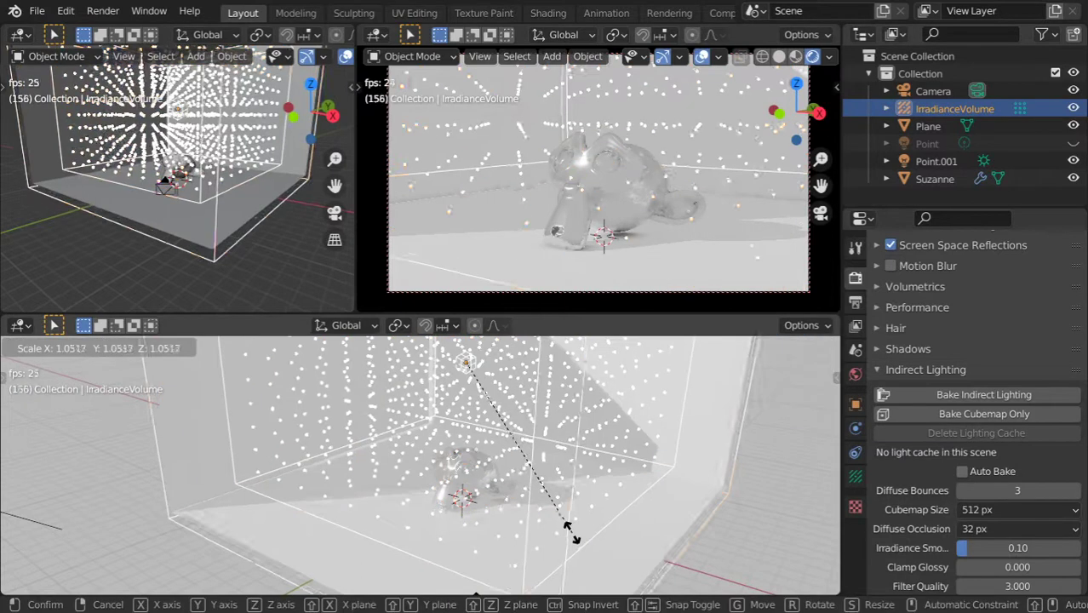
{"action": "left_click", "coordinate": [572, 531]}
{"action": "key", "text": "shift+a"}
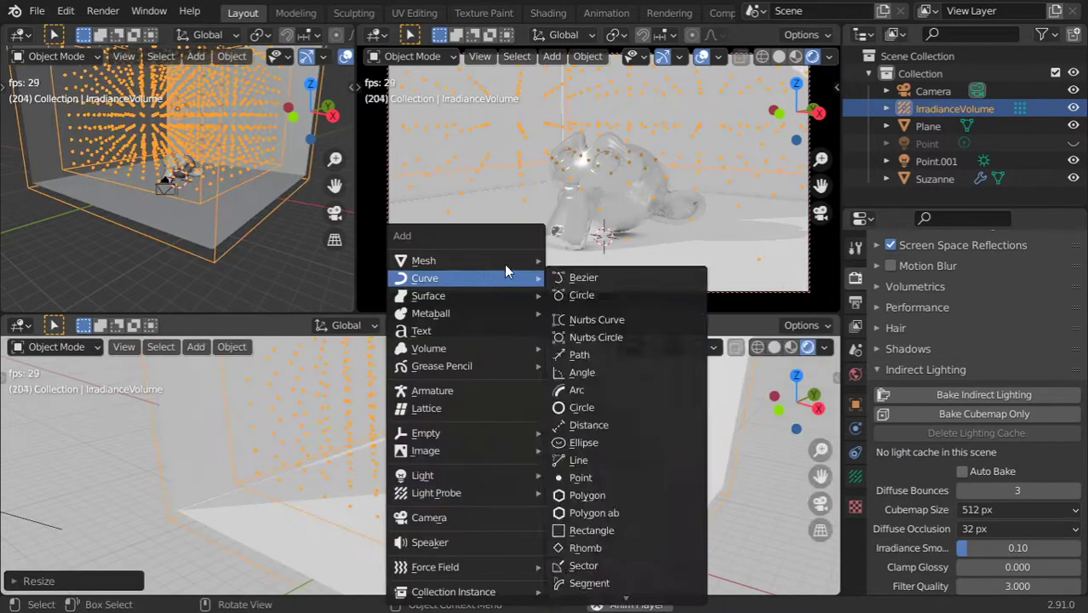
Step: Add a cube, scale it up and give it a new blue material
{"action": "mouse_move", "coordinate": [423, 260]}
{"action": "left_click", "coordinate": [579, 276]}
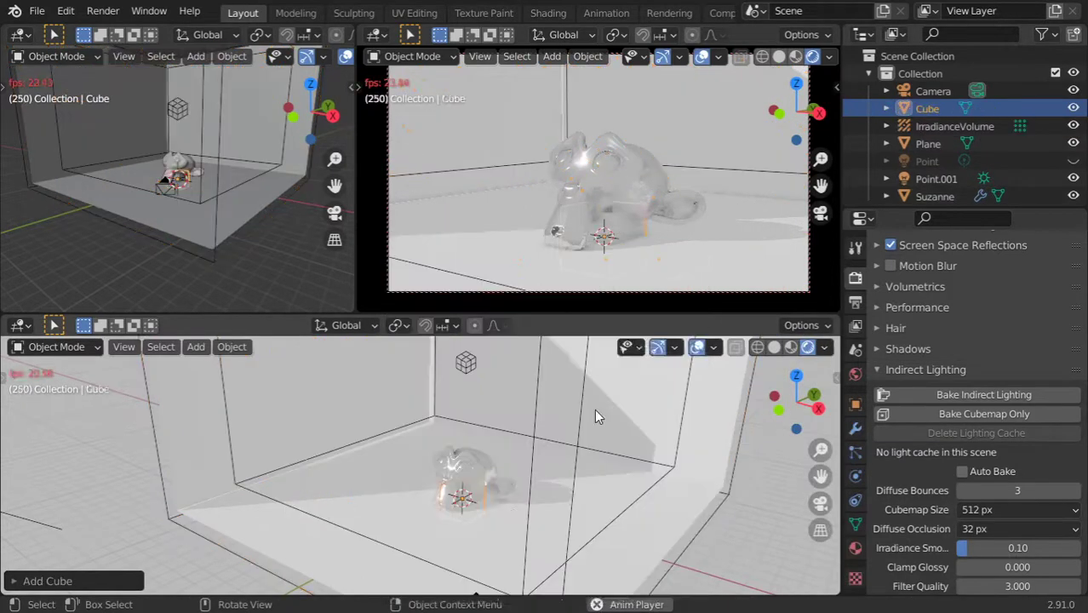
{"action": "key", "text": "s"}
{"action": "left_click", "coordinate": [706, 565]}
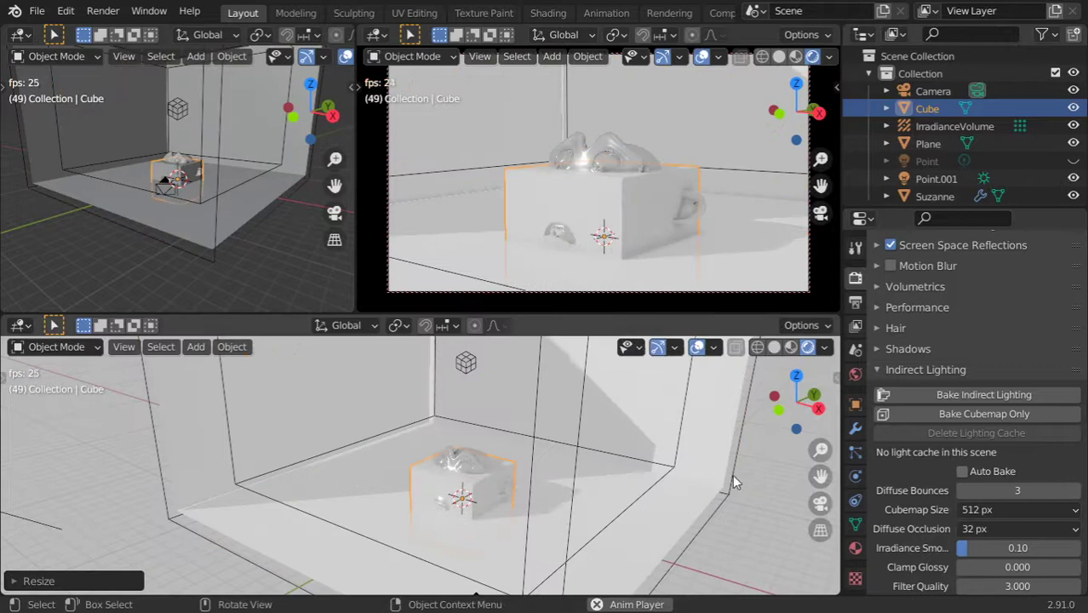
{"action": "left_click", "coordinate": [856, 548]}
{"action": "left_click", "coordinate": [942, 350]}
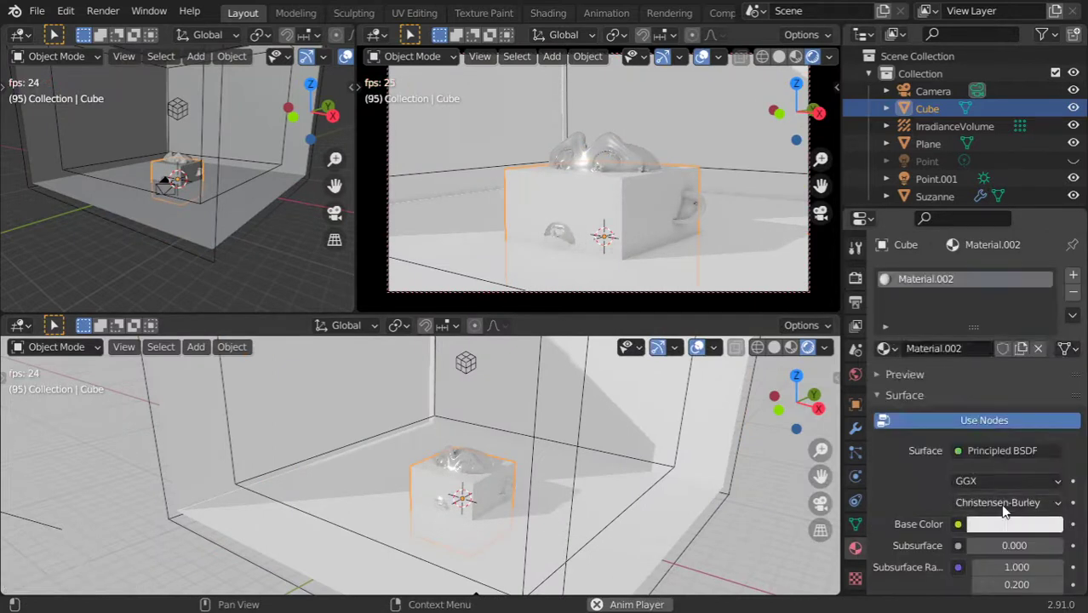
{"action": "left_click", "coordinate": [1009, 511]}
{"action": "left_click", "coordinate": [1021, 319]}
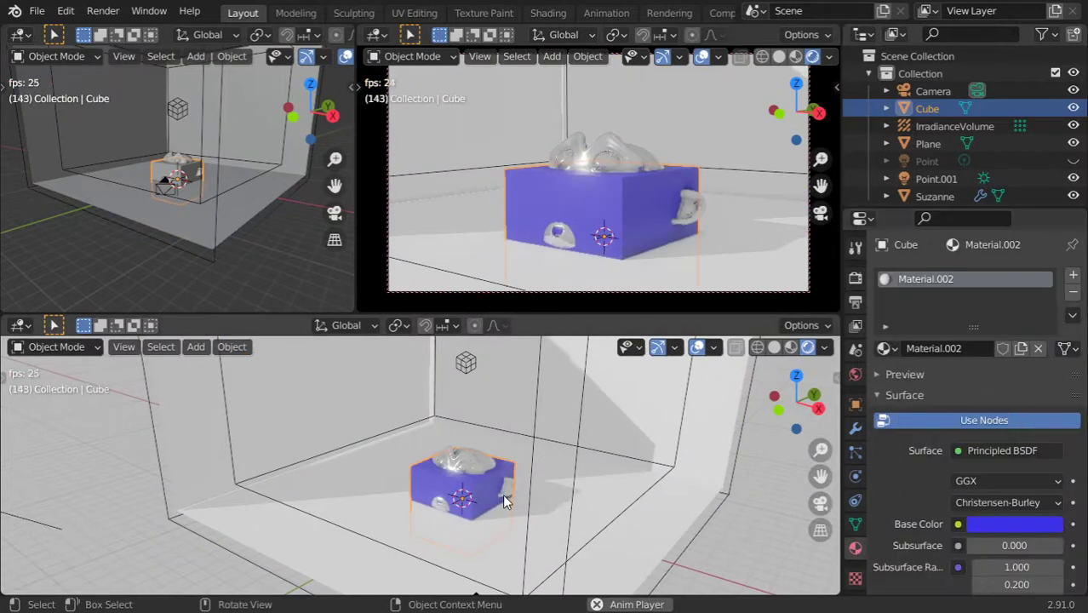
Step: Raise the blue cube and place it to the left of Suzanne
{"action": "key", "text": "g"}
{"action": "key", "text": "z"}
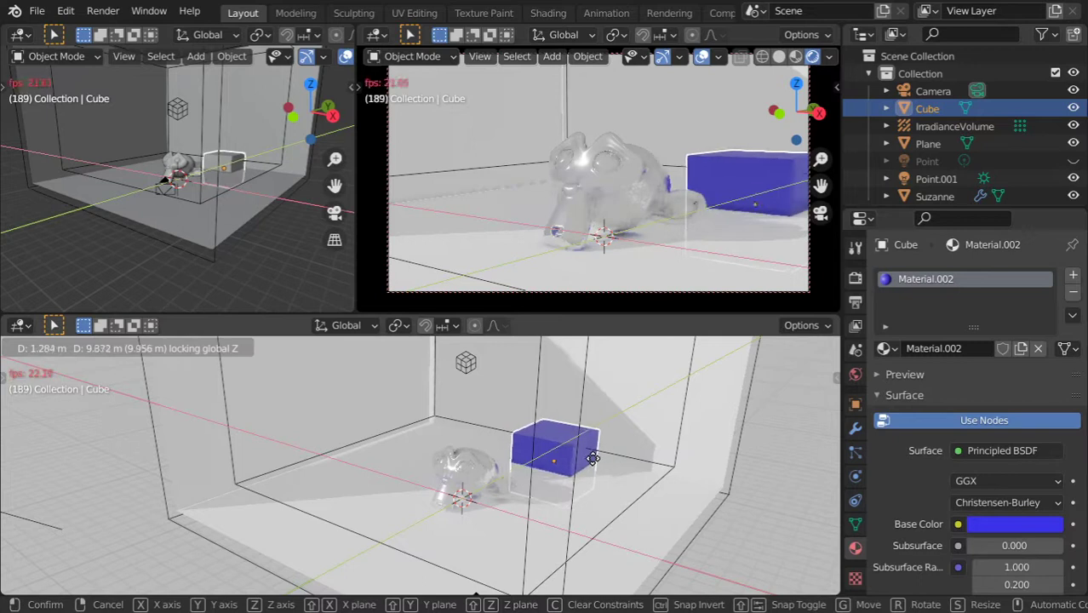
{"action": "left_click", "coordinate": [583, 443]}
{"action": "key", "text": "g"}
{"action": "key", "text": "z"}
{"action": "left_click", "coordinate": [585, 435]}
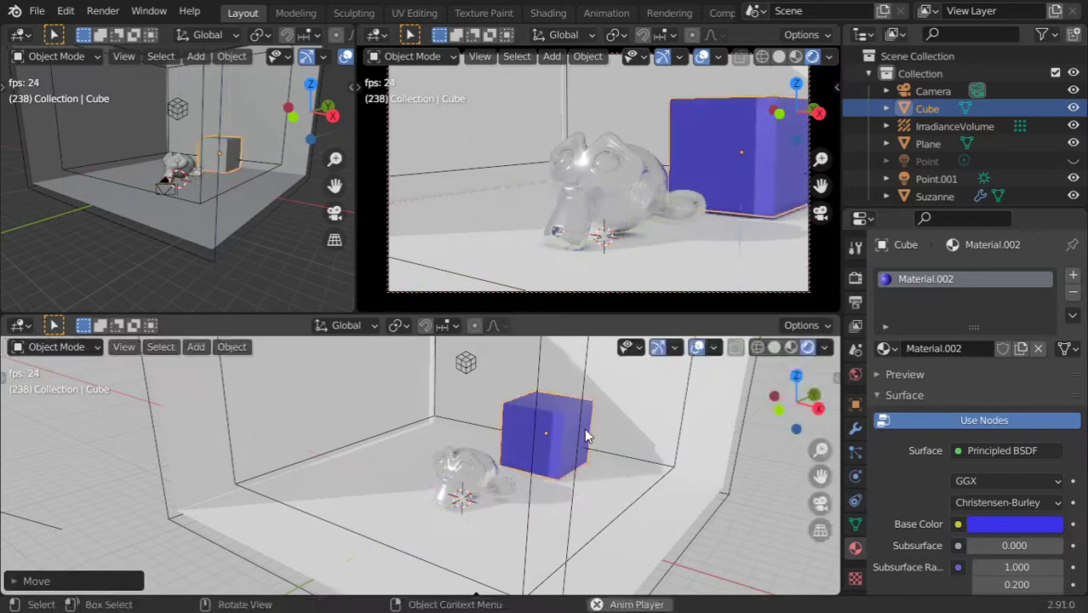
{"action": "key", "text": "g"}
{"action": "key", "text": "shift+z"}
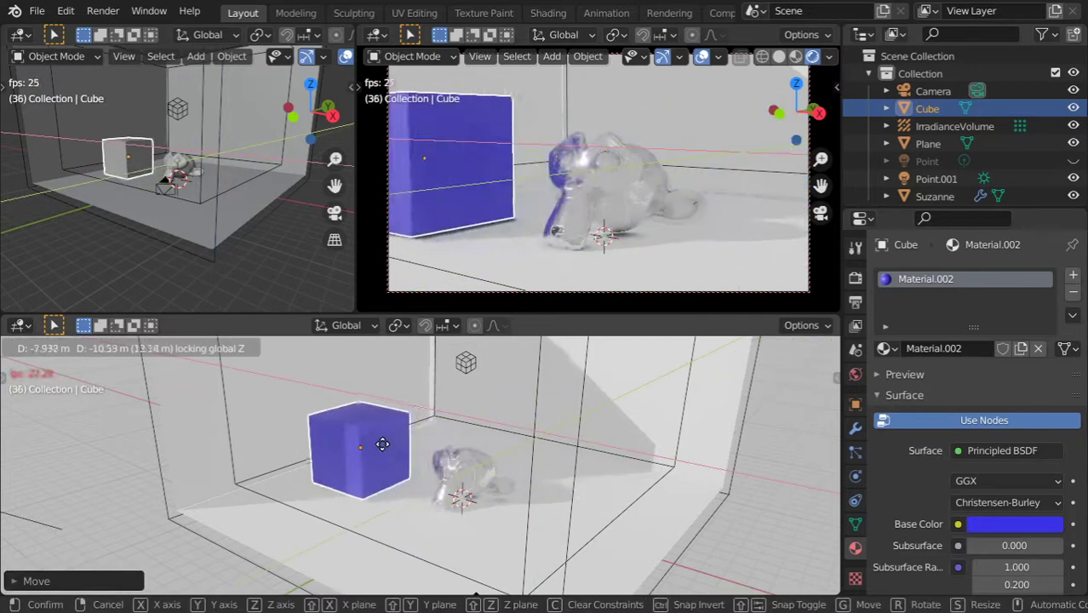
{"action": "left_click", "coordinate": [374, 443]}
Step: Duplicate the cube onto the room's right side and set its base colour to magenta
{"action": "key", "text": "shift+d"}
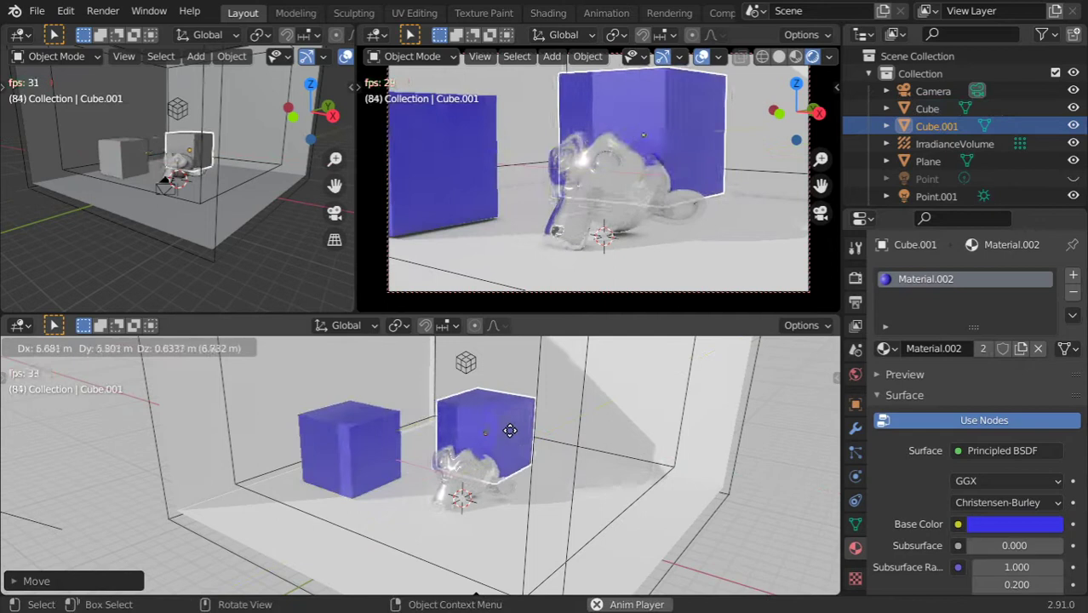
{"action": "key", "text": "z"}
{"action": "left_click", "coordinate": [516, 429]}
{"action": "key", "text": "shift+d"}
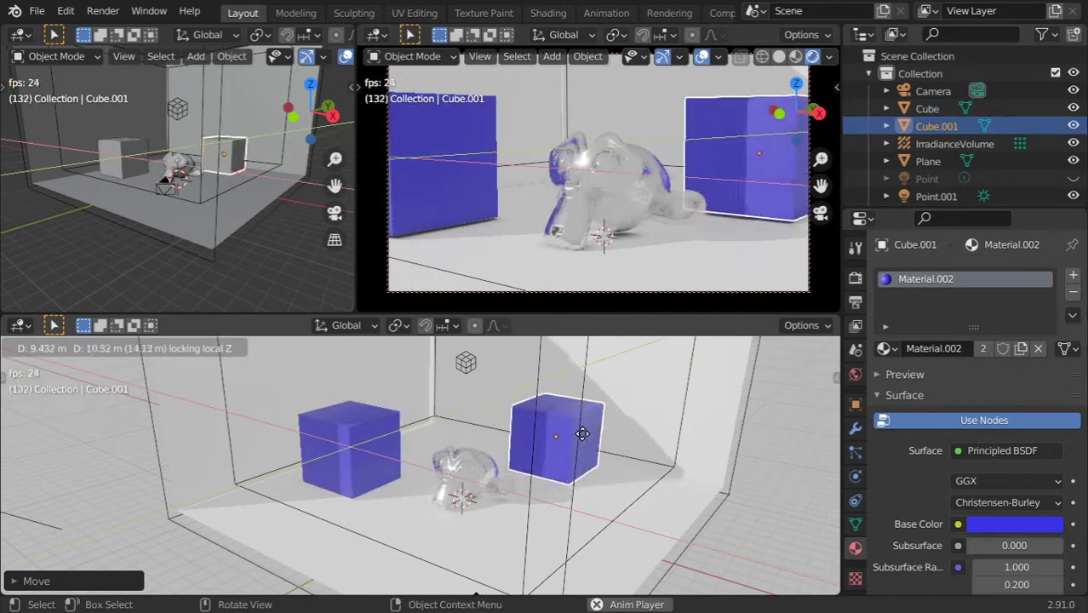
{"action": "left_click", "coordinate": [583, 440]}
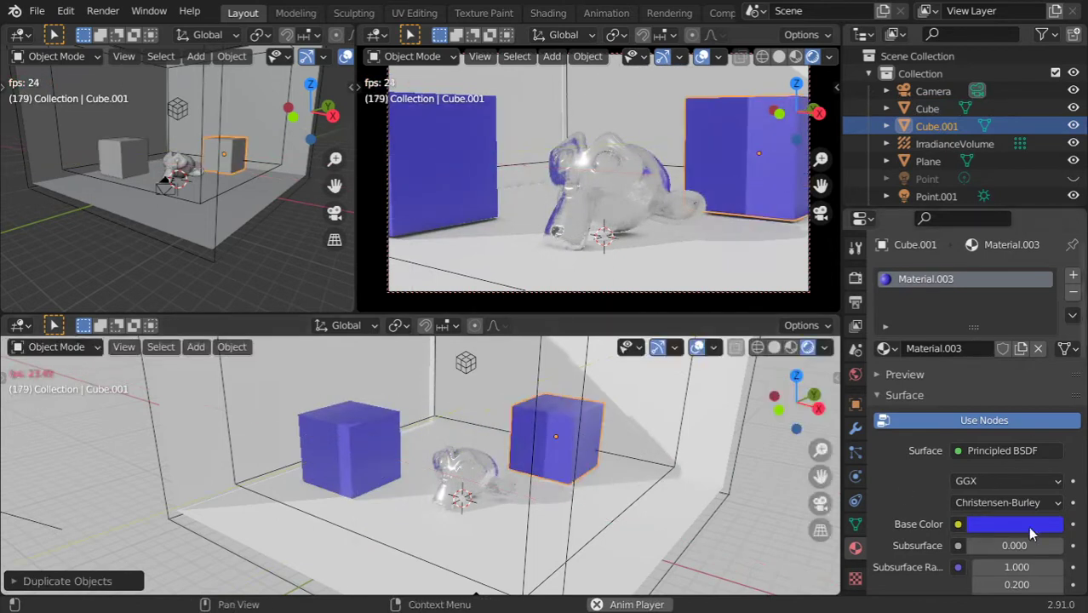
{"action": "left_click", "coordinate": [1028, 526]}
{"action": "left_click", "coordinate": [1013, 379]}
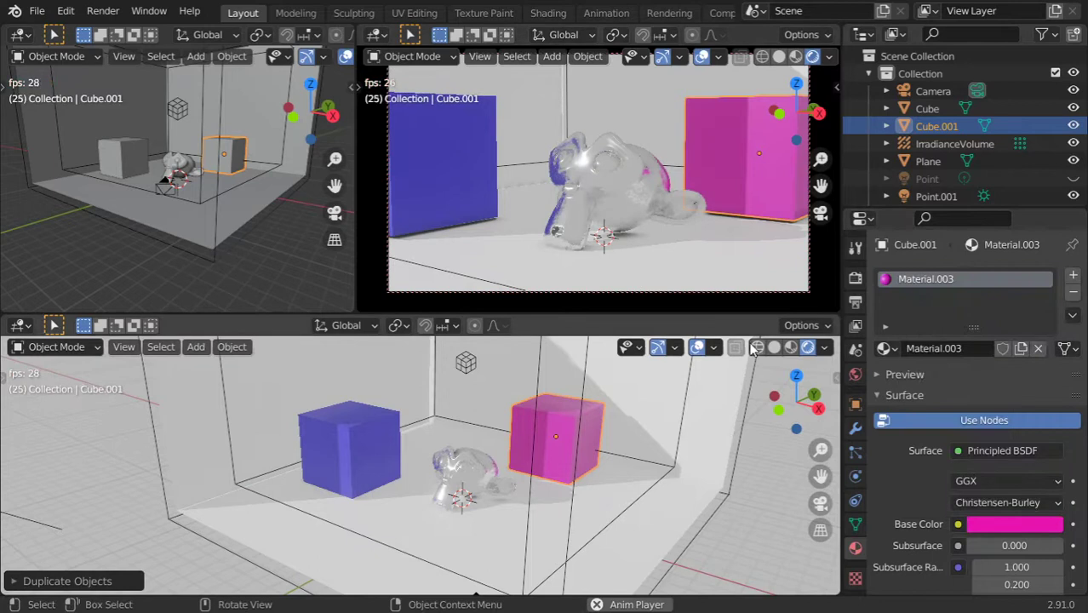
Step: Start Bake Indirect Lighting from Render properties, then select the backdrop plane
{"action": "left_click", "coordinate": [856, 247]}
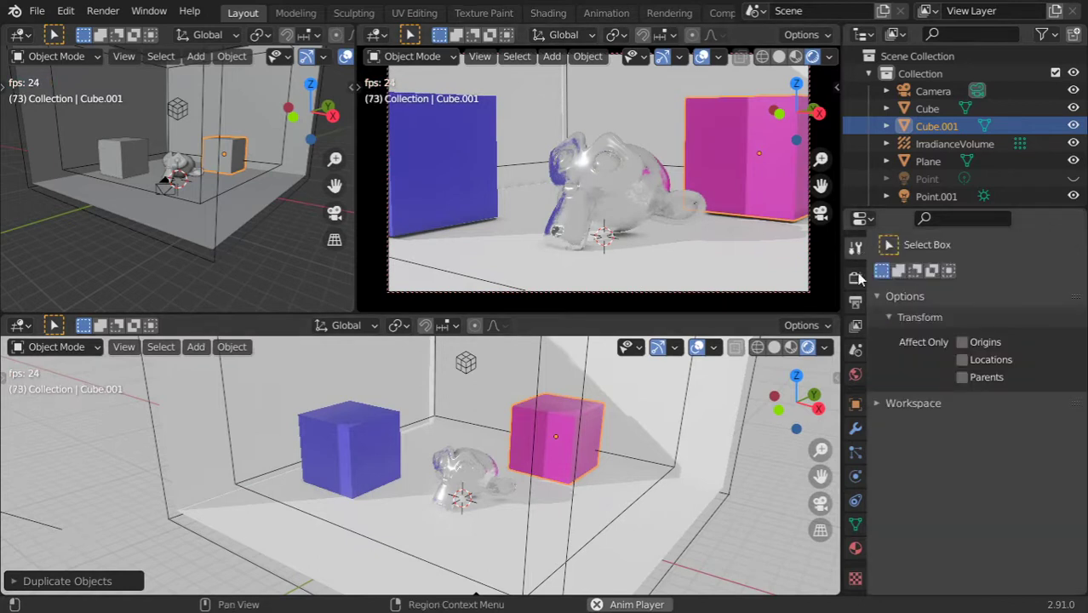
{"action": "left_click", "coordinate": [856, 276]}
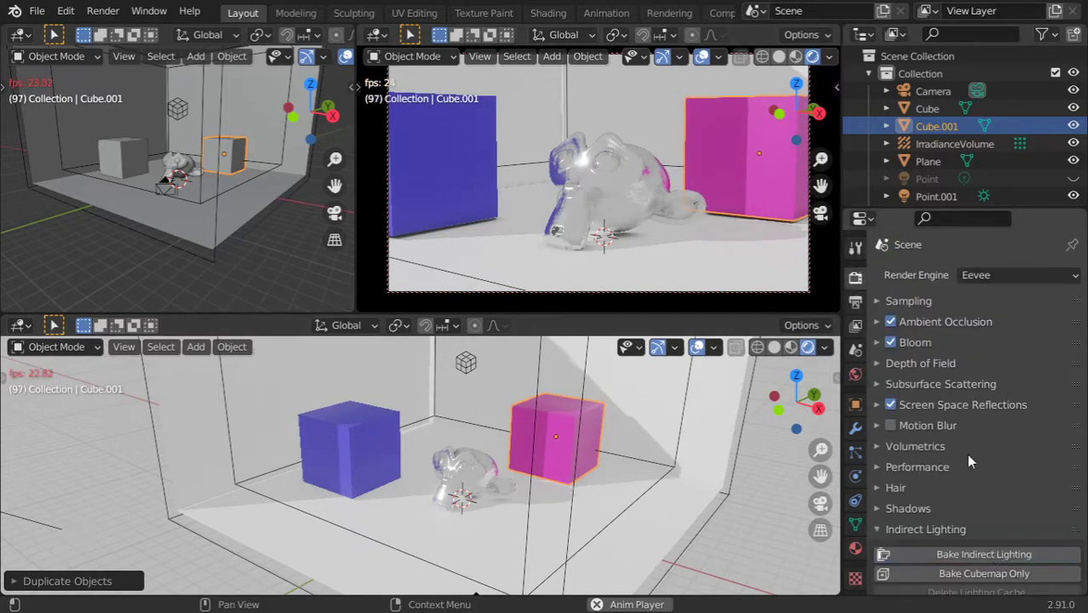
{"action": "left_click", "coordinate": [996, 555]}
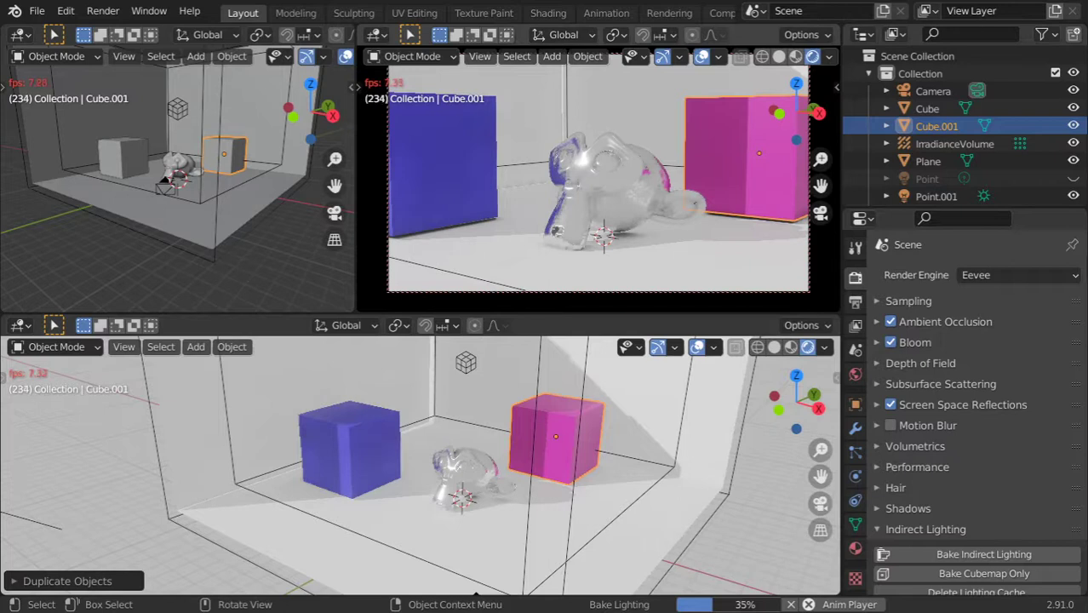
{"action": "left_click", "coordinate": [928, 161]}
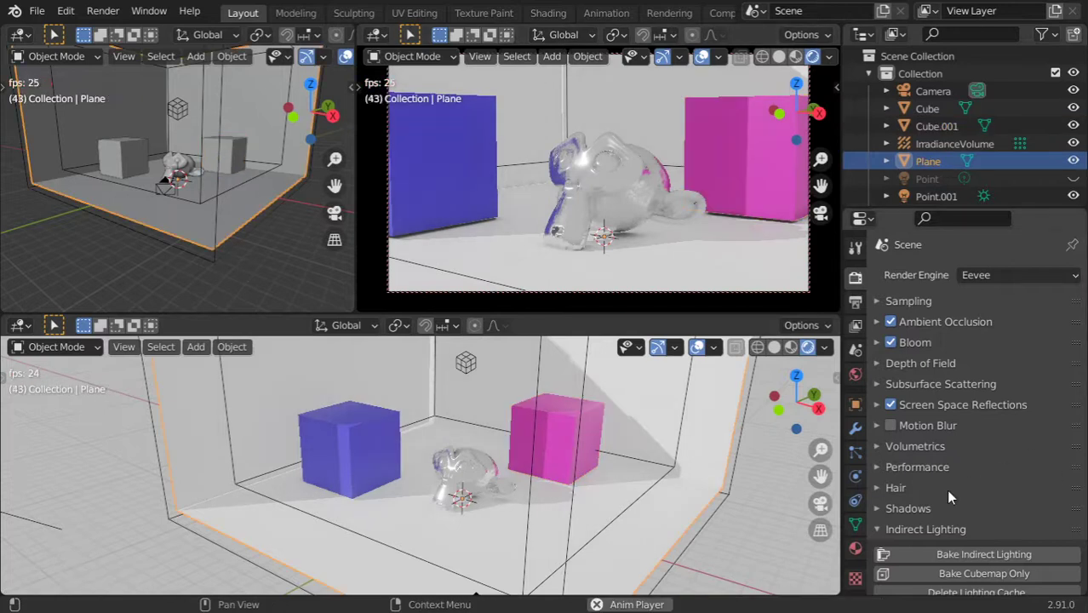
Step: Orbit the views to inspect the baked lighting on Suzanne and the cubes, then bring up the Add menu
{"action": "left_click", "coordinate": [488, 495], "text": "shift"}
{"action": "mouse_move", "coordinate": [488, 494]}
{"action": "middle_mouse_down"}
{"action": "mouse_move", "coordinate": [415, 483]}
{"action": "mouse_move", "coordinate": [539, 514]}
{"action": "mouse_move", "coordinate": [464, 515]}
{"action": "mouse_move", "coordinate": [502, 509]}
{"action": "middle_mouse_up"}
{"action": "key", "text": "alt+a"}
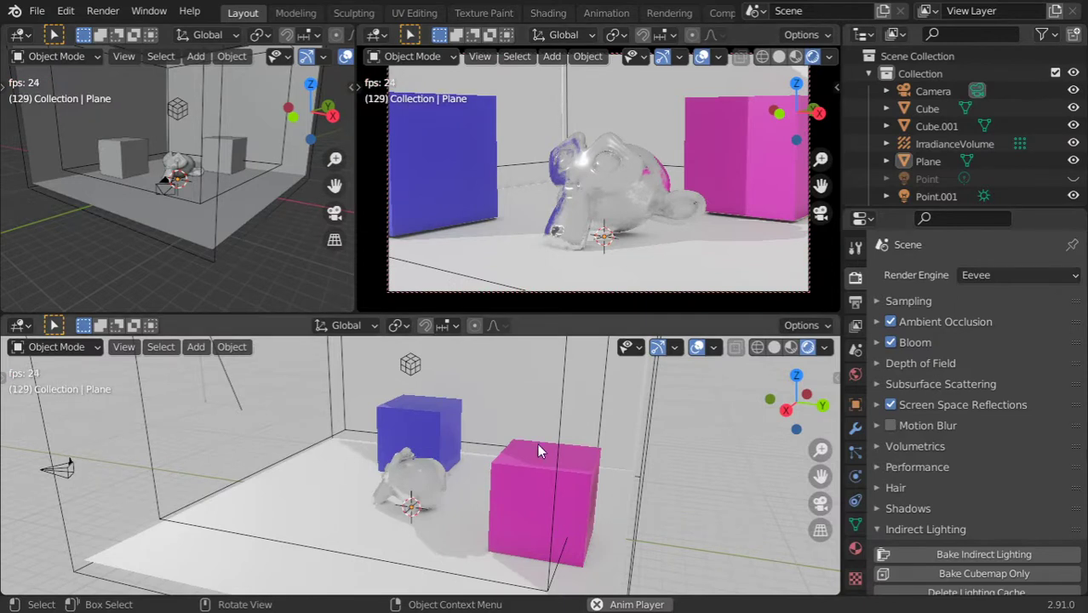
{"action": "mouse_move", "coordinate": [538, 443]}
{"action": "middle_mouse_down"}
{"action": "mouse_move", "coordinate": [594, 491]}
{"action": "mouse_move", "coordinate": [467, 479]}
{"action": "mouse_move", "coordinate": [589, 515]}
{"action": "mouse_move", "coordinate": [497, 490]}
{"action": "mouse_move", "coordinate": [464, 441]}
{"action": "mouse_move", "coordinate": [428, 439]}
{"action": "middle_mouse_up"}
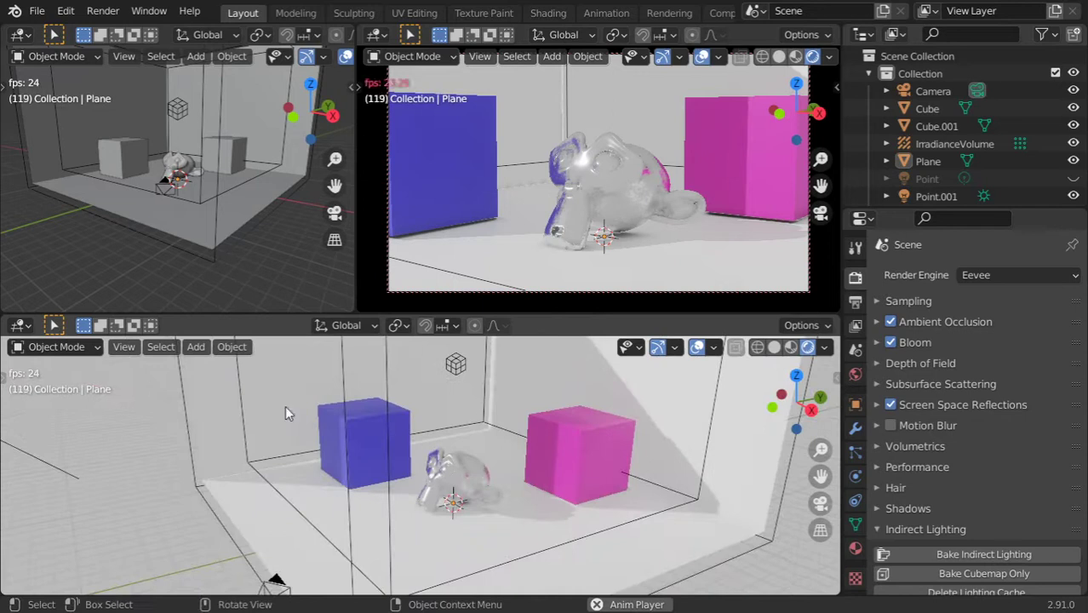
{"action": "middle_click_drag", "start_coordinate": [255, 243], "coordinate": [213, 220]}
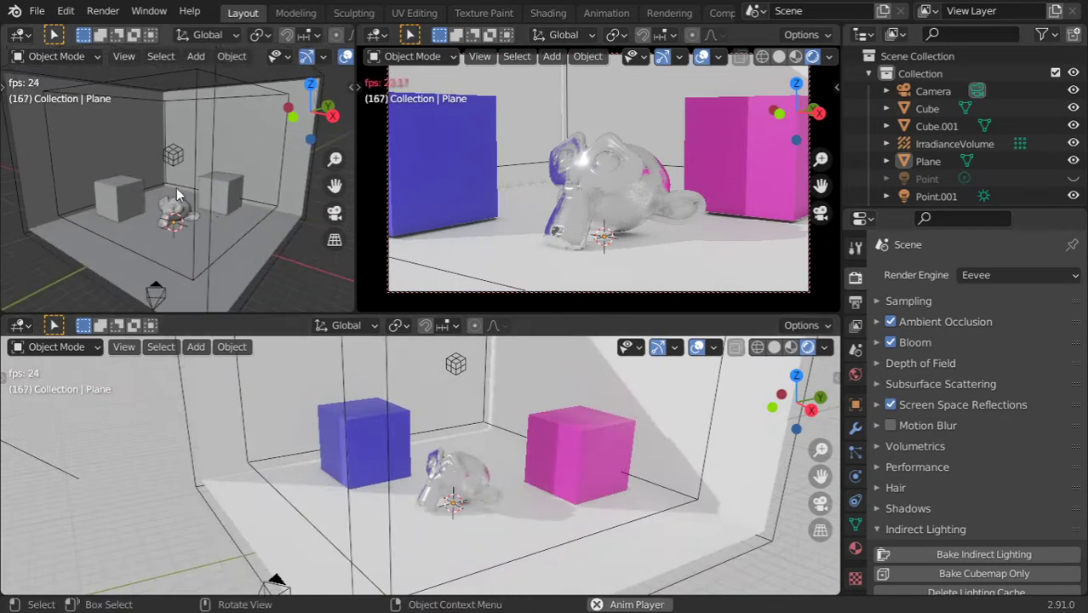
{"action": "scroll", "coordinate": [177, 195], "scroll_direction": "down", "scroll_amount": 3}
{"action": "scroll", "coordinate": [177, 195], "scroll_direction": "down", "scroll_amount": 3}
{"action": "key", "text": "shift+a"}
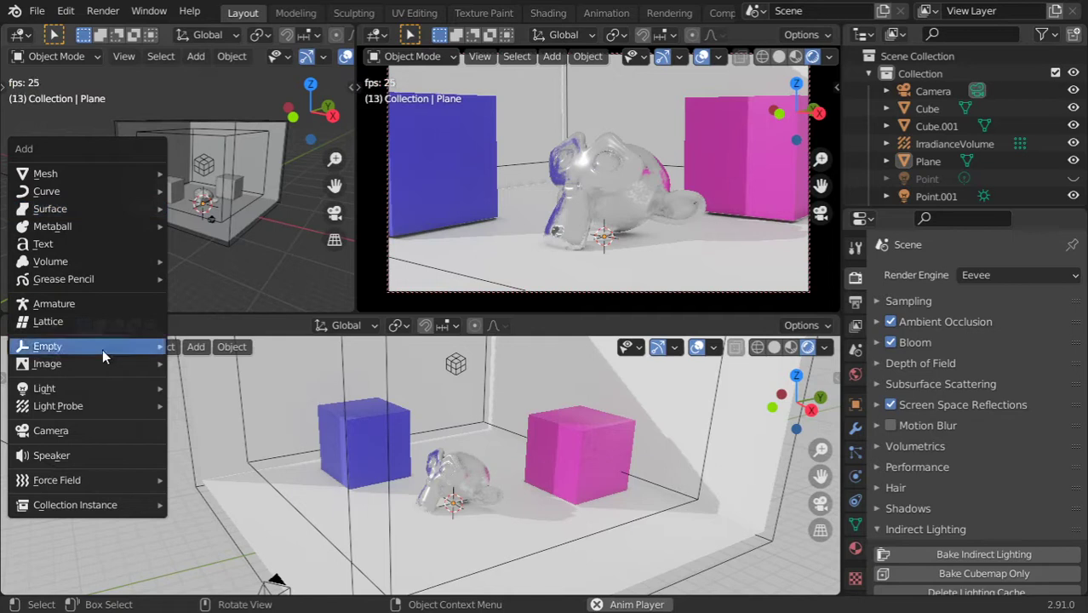
Step: Add a point light and move it above and left of the room
{"action": "mouse_move", "coordinate": [44, 388]}
{"action": "left_click", "coordinate": [198, 389]}
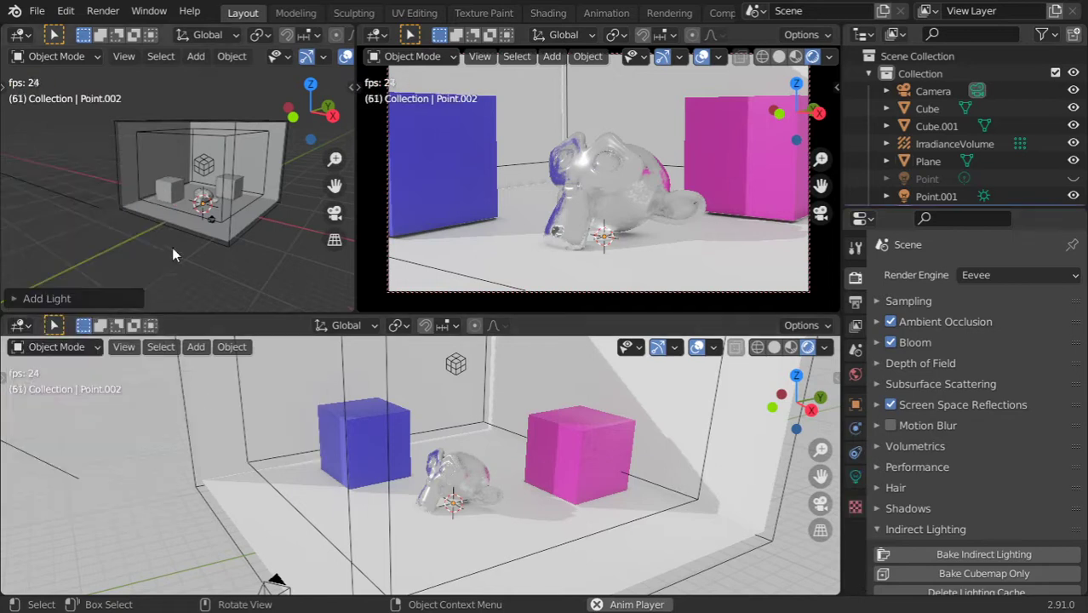
{"action": "mouse_move", "coordinate": [172, 248]}
{"action": "middle_mouse_down"}
{"action": "mouse_move", "coordinate": [184, 246]}
{"action": "mouse_move", "coordinate": [152, 245]}
{"action": "middle_mouse_up"}
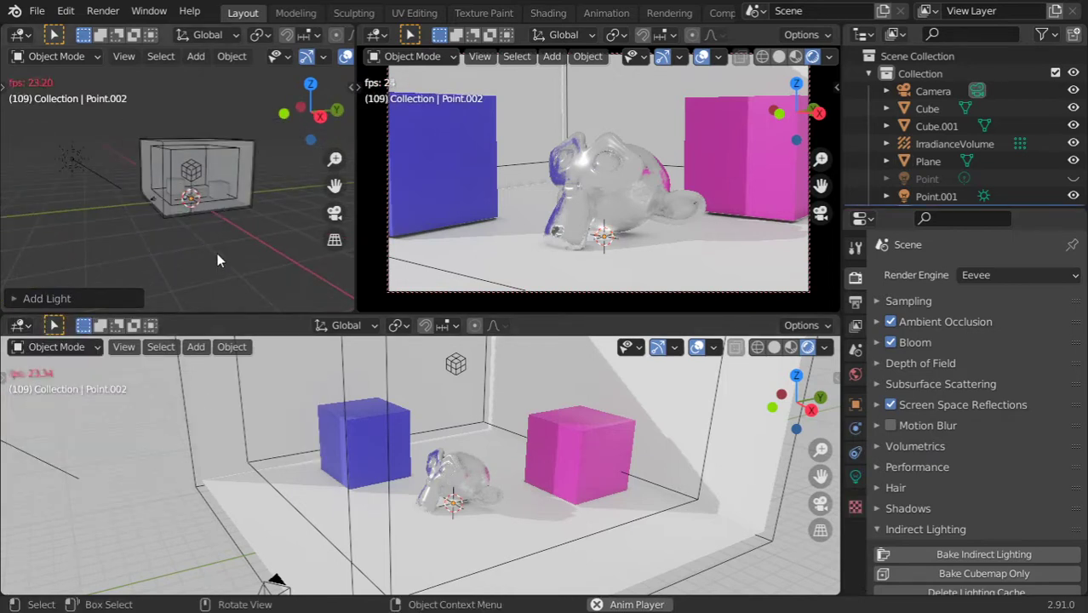
{"action": "key", "text": "g"}
{"action": "left_click", "coordinate": [159, 167]}
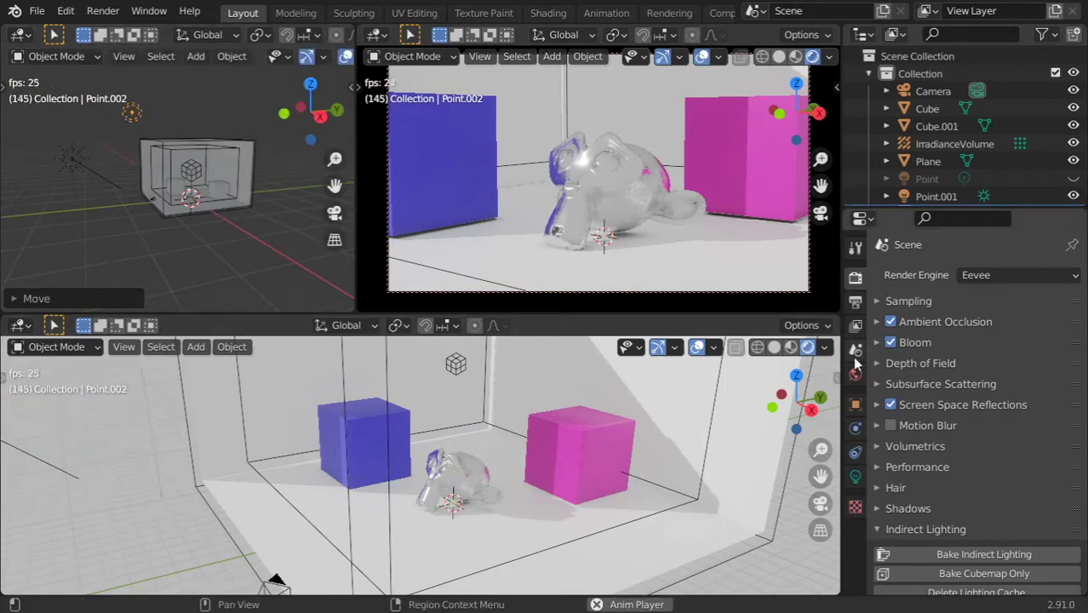
Step: Make the point light yellow with a power of 2000 W
{"action": "left_click", "coordinate": [856, 477]}
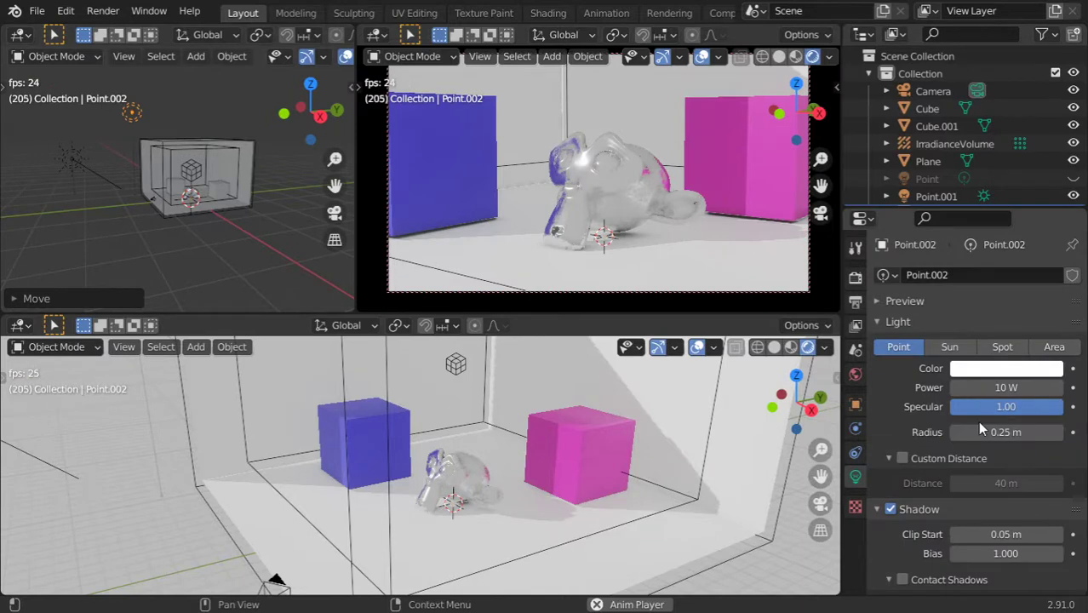
{"action": "left_click", "coordinate": [985, 372]}
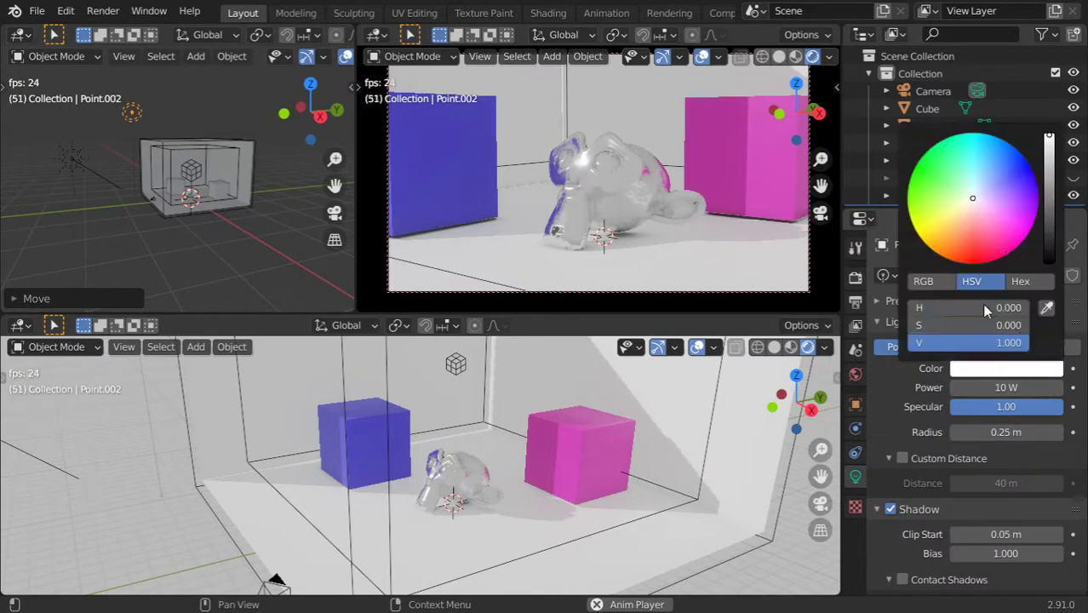
{"action": "left_click", "coordinate": [998, 254]}
{"action": "left_click_drag", "start_coordinate": [970, 307], "coordinate": [959, 333]}
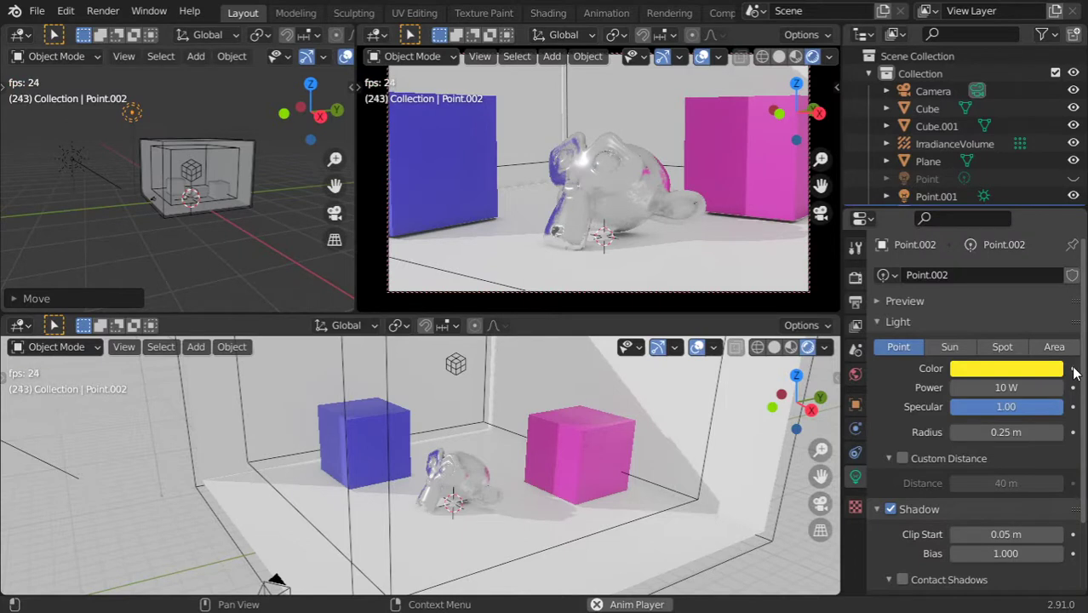
{"action": "left_click", "coordinate": [1043, 387]}
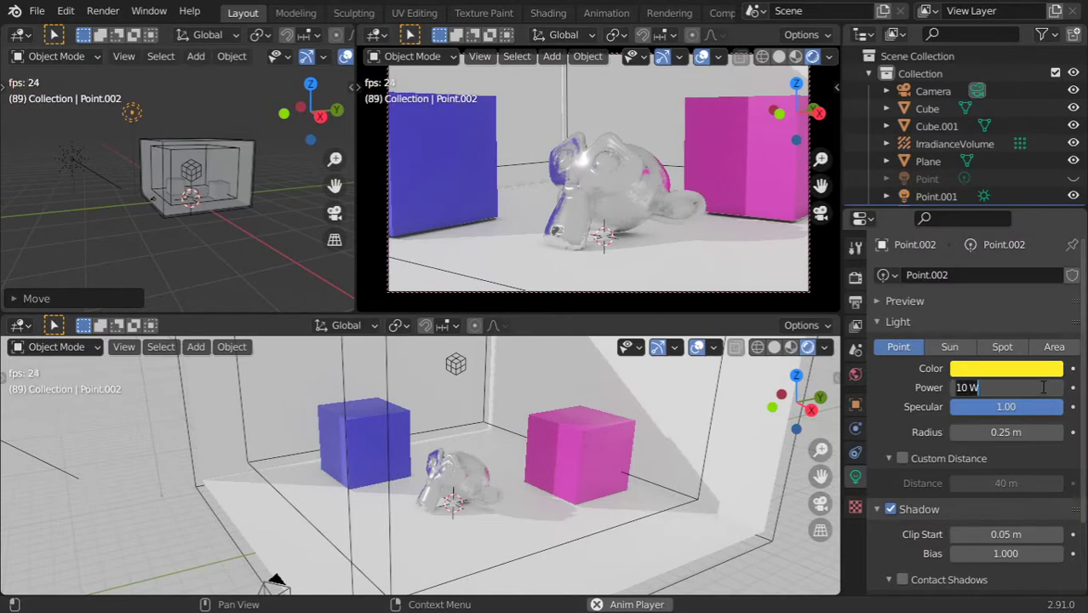
{"action": "type", "text": "2000"}
{"action": "key", "text": "Return"}
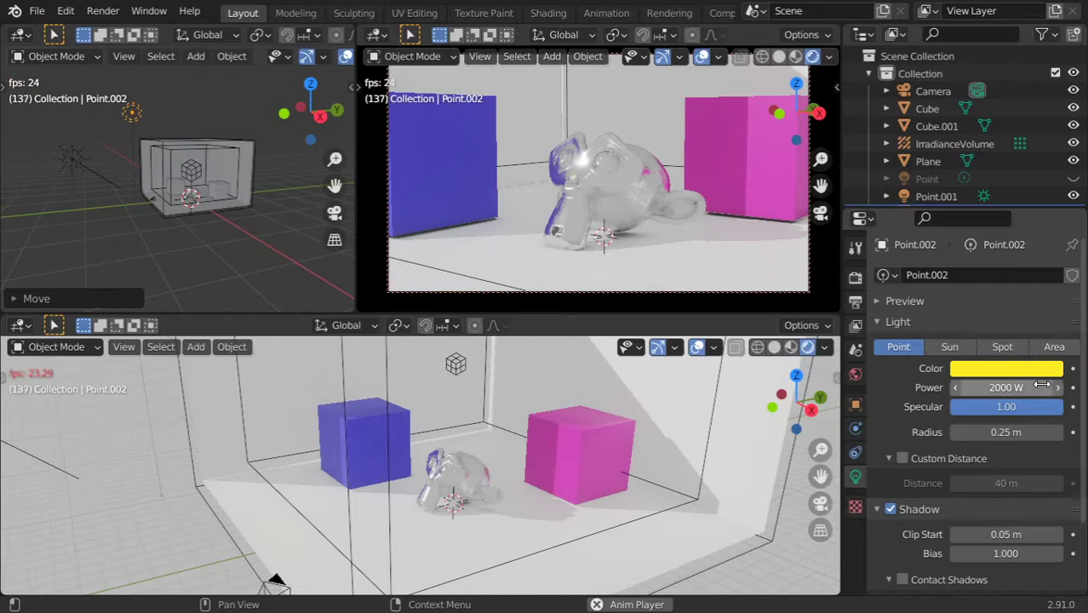
Step: Shrink the point light's radius to 0.1 m
{"action": "left_click", "coordinate": [995, 434]}
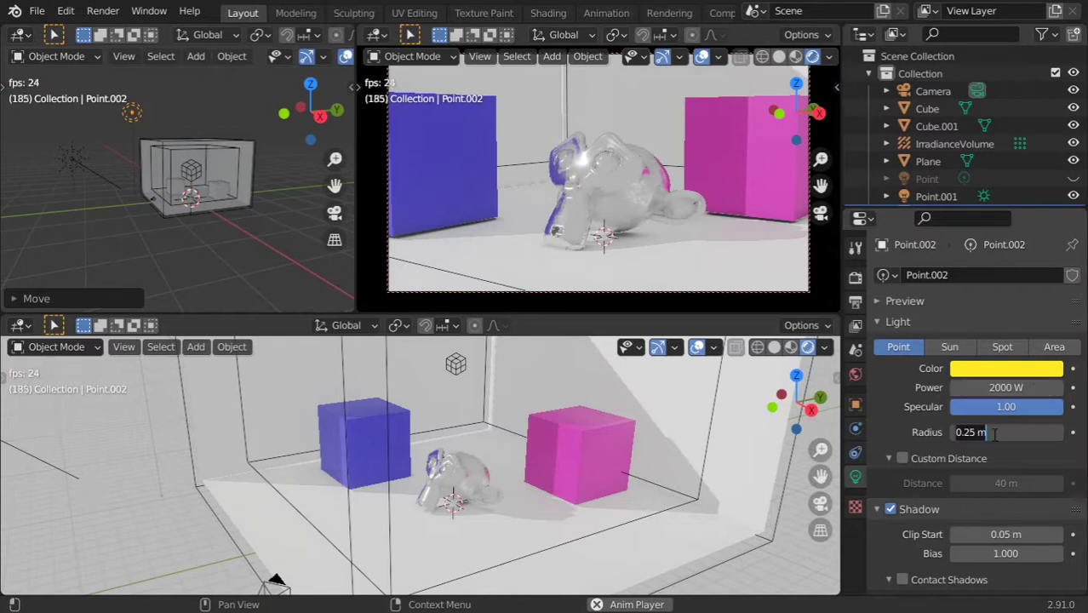
{"action": "type", "text": "1"}
{"action": "key", "text": "Return"}
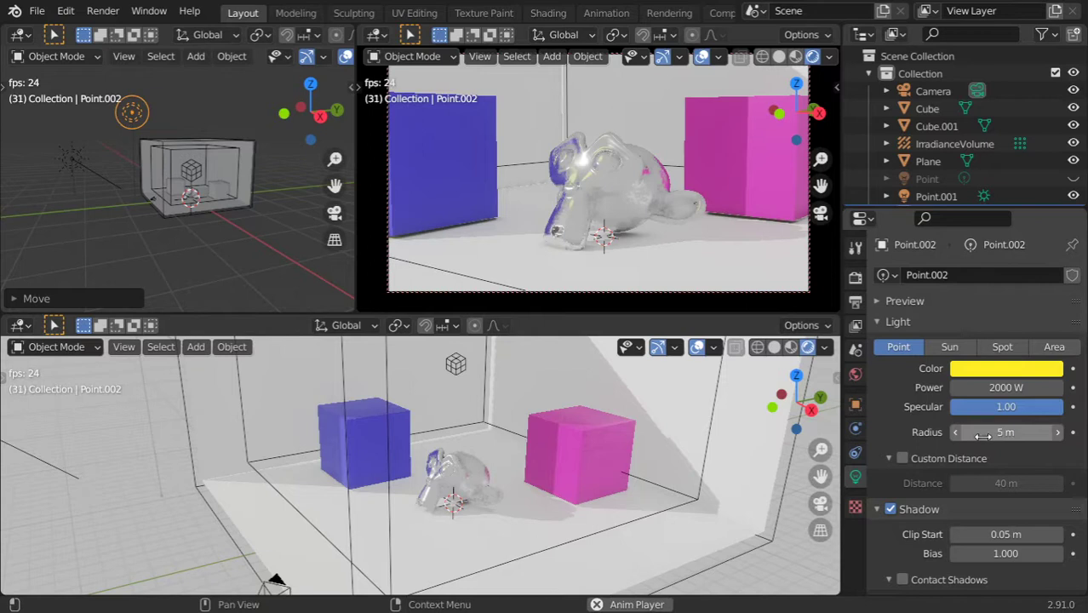
{"action": "left_click", "coordinate": [990, 432]}
{"action": "type", "text": "1"}
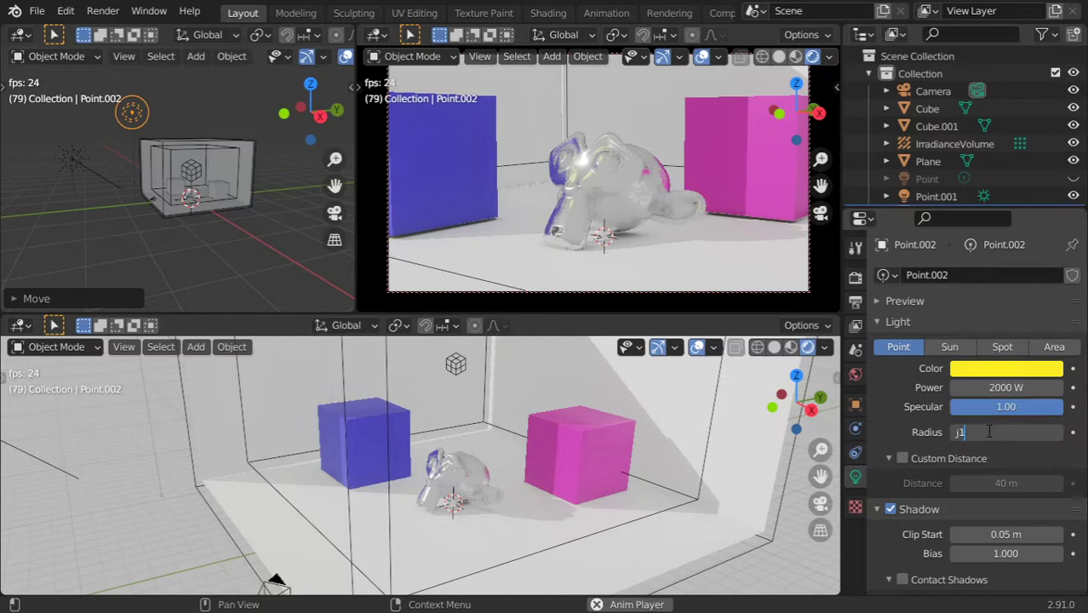
{"action": "key", "text": "BackSpace"}
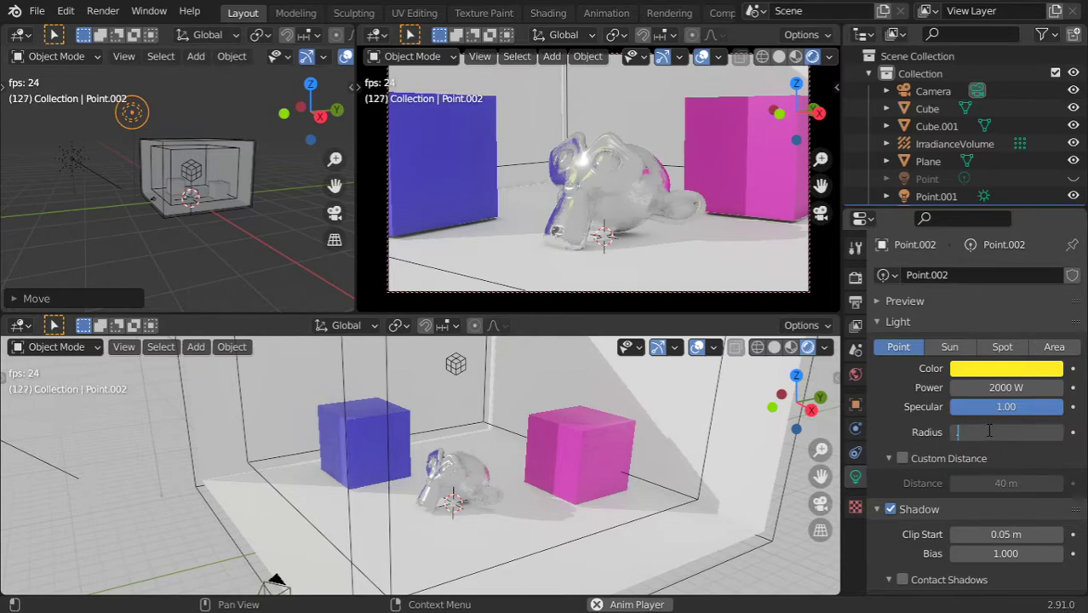
{"action": "type", "text": ".1"}
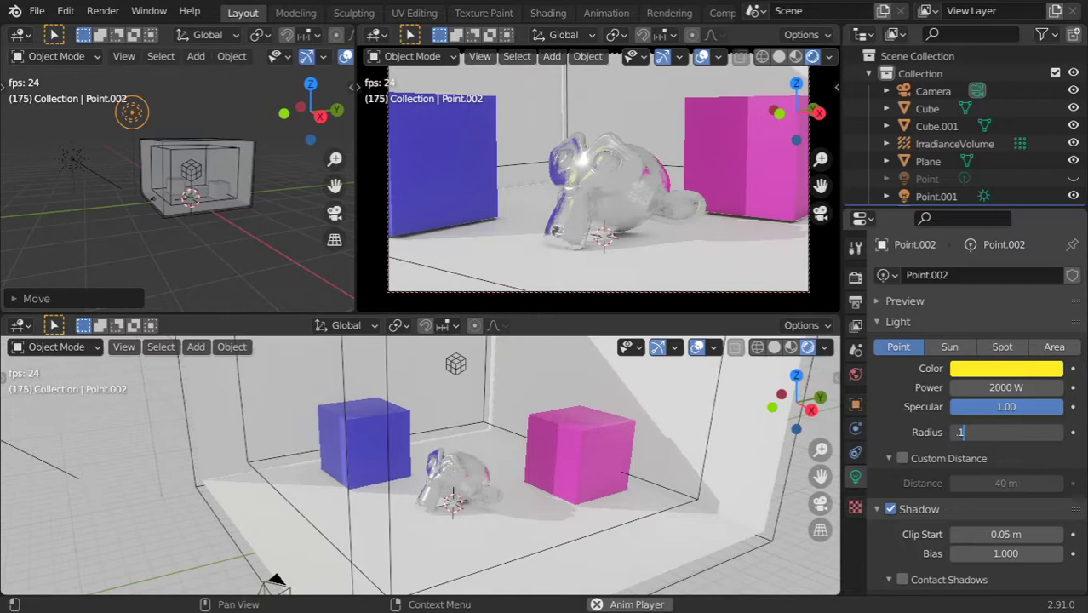